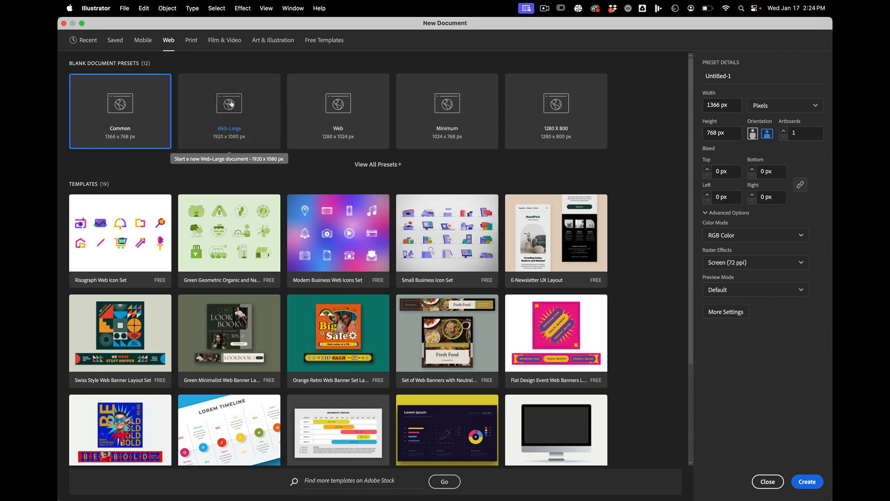
Step: Create a new document from the Web-Large preset with width and height both set to 1080 px
{"action": "left_click", "coordinate": [230, 103]}
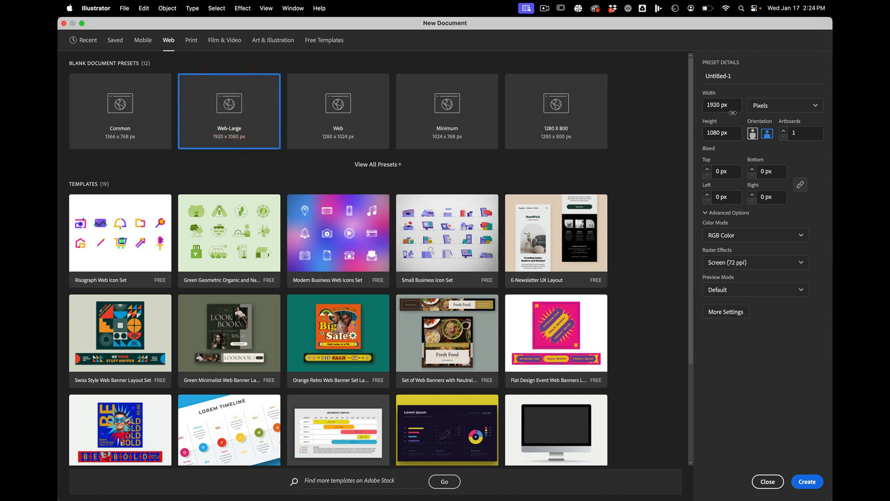
{"action": "left_click_drag", "start_coordinate": [732, 113], "coordinate": [646, 90]}
{"action": "left_click_drag", "start_coordinate": [735, 107], "coordinate": [676, 89]}
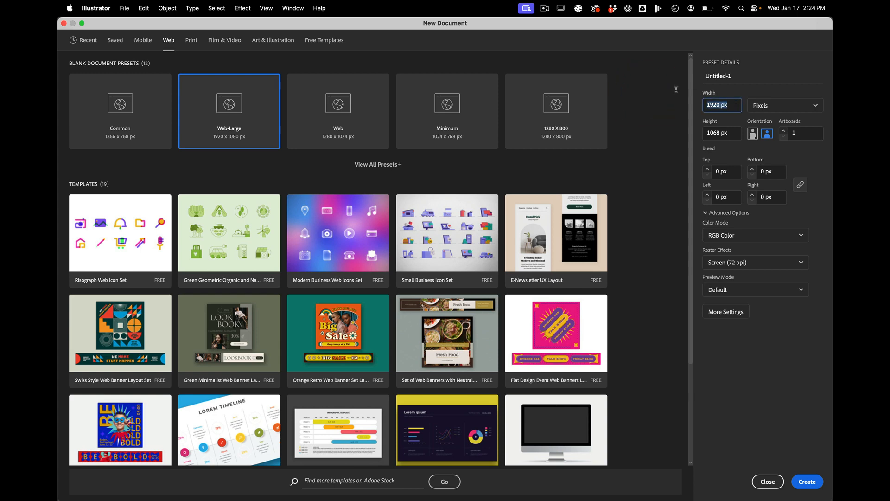
{"action": "type", "text": "1080"}
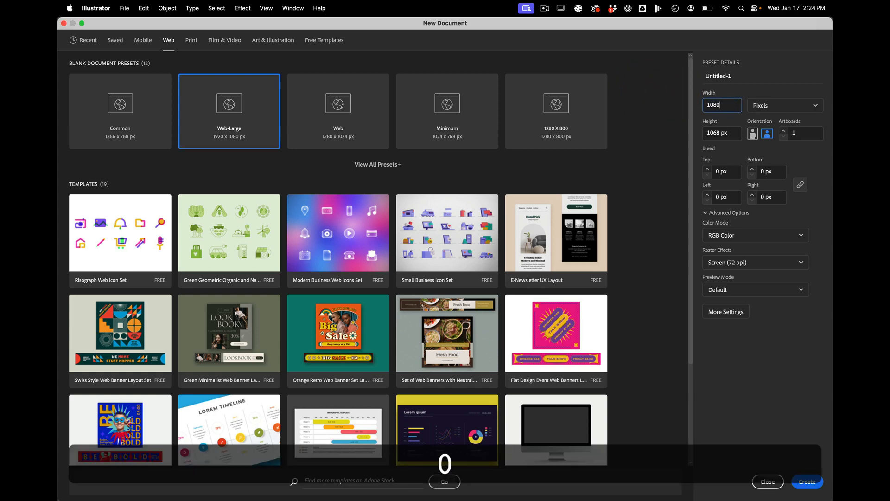
{"action": "key", "text": "Tab"}
{"action": "type", "text": "1"}
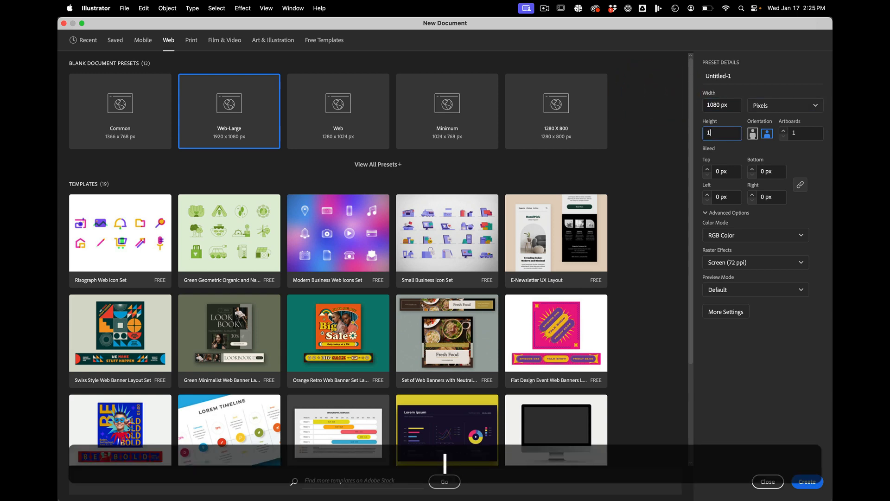
{"action": "type", "text": "080"}
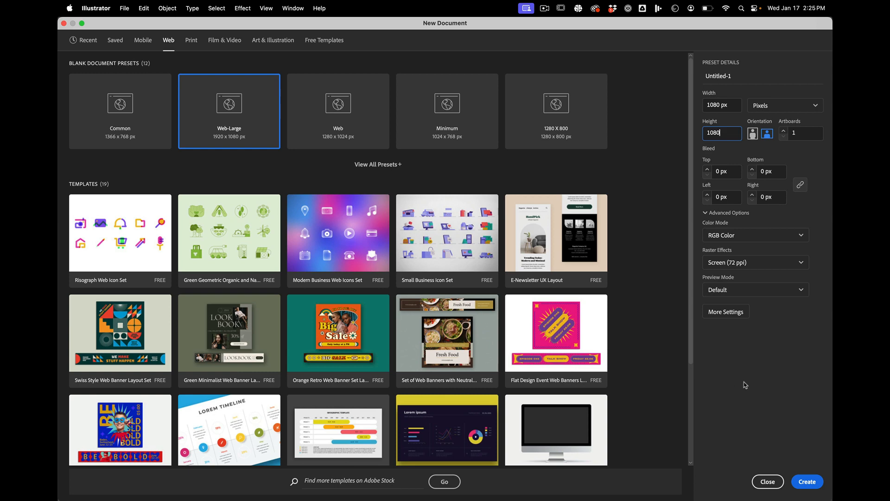
{"action": "left_click", "coordinate": [805, 483]}
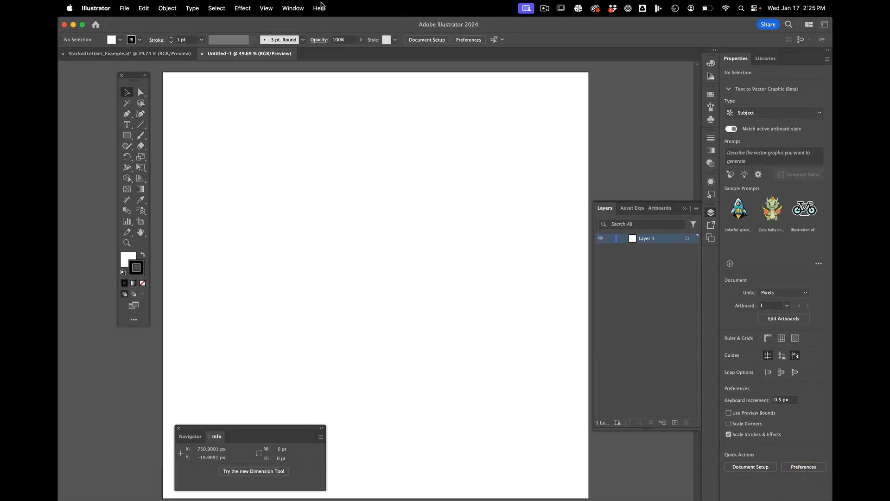
Step: Reset the Essentials Classic workspace to its default layout
{"action": "left_click", "coordinate": [293, 8]}
{"action": "mouse_move", "coordinate": [412, 60]}
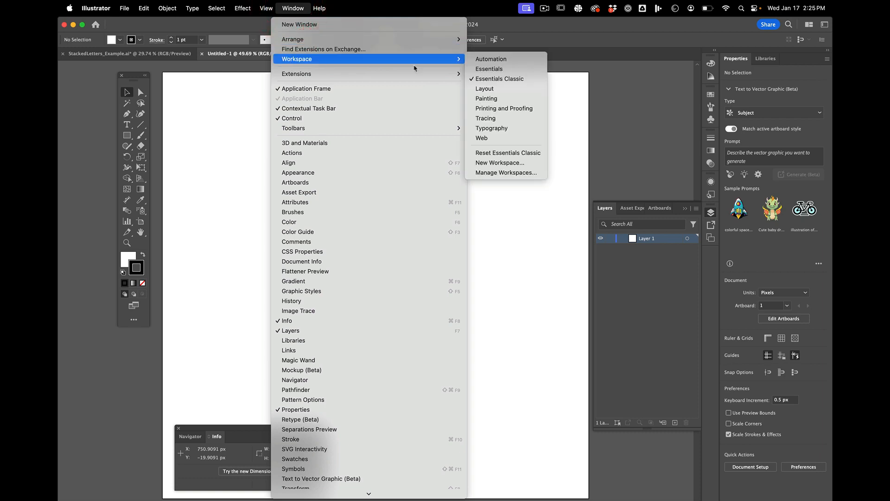
{"action": "left_click", "coordinate": [508, 153]}
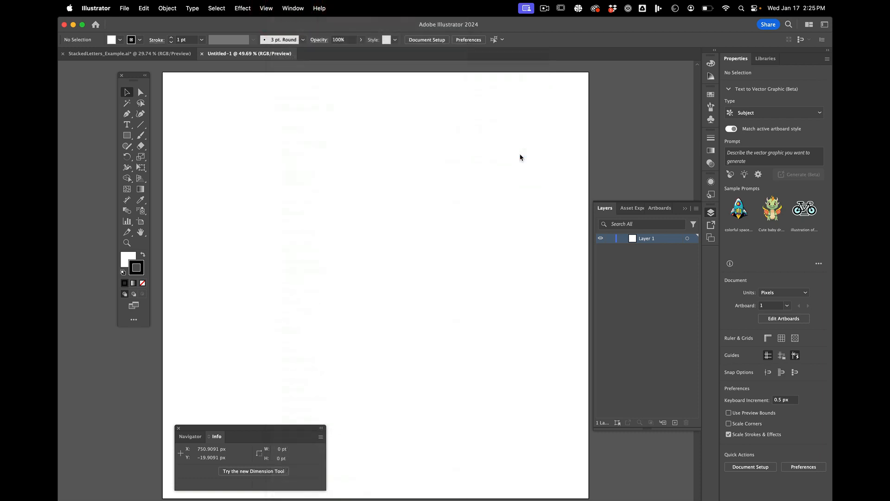
{"action": "scroll", "coordinate": [490, 235], "scroll_direction": "down", "scroll_amount": 2}
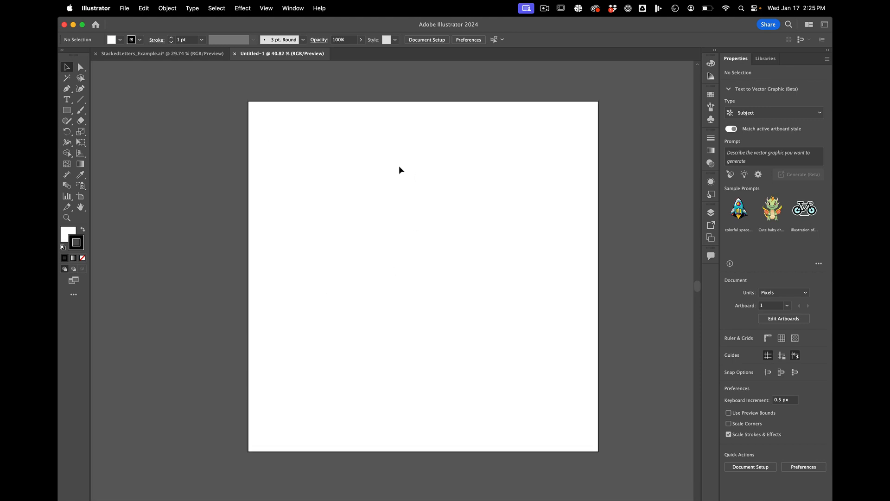
{"action": "scroll", "coordinate": [399, 166], "scroll_direction": "down", "scroll_amount": 2}
{"action": "scroll", "coordinate": [399, 166], "scroll_direction": "up", "scroll_amount": 2}
{"action": "scroll", "coordinate": [400, 166], "scroll_direction": "down", "scroll_amount": 1}
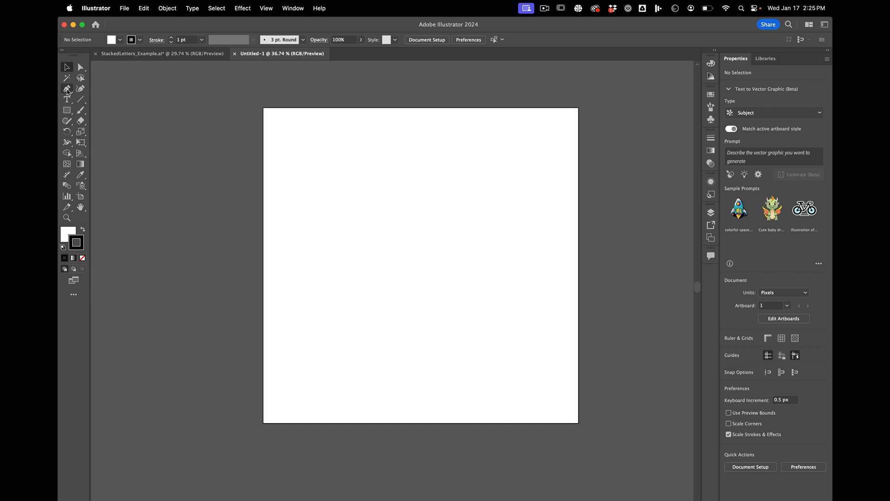
{"action": "scroll", "coordinate": [361, 185], "scroll_direction": "down", "scroll_amount": 2}
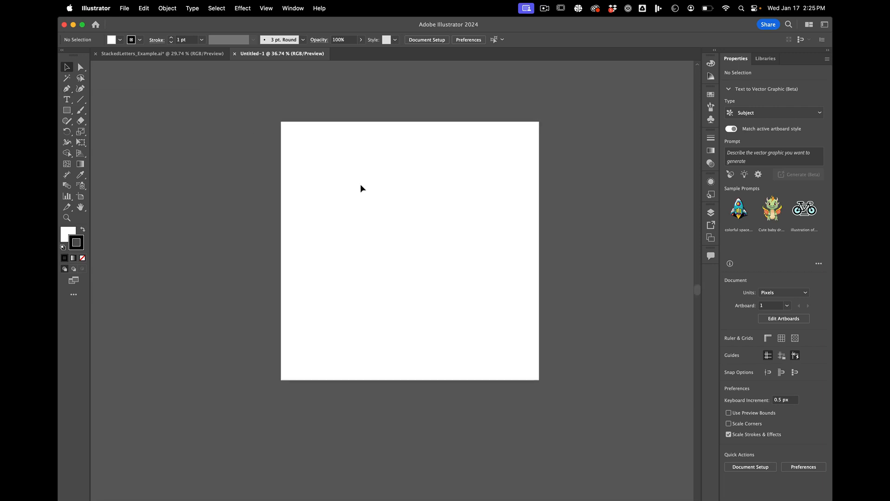
{"action": "scroll", "coordinate": [360, 185], "scroll_direction": "up", "scroll_amount": 3}
{"action": "scroll", "coordinate": [361, 185], "scroll_direction": "up", "scroll_amount": 2}
{"action": "scroll", "coordinate": [361, 185], "scroll_direction": "down", "scroll_amount": 2}
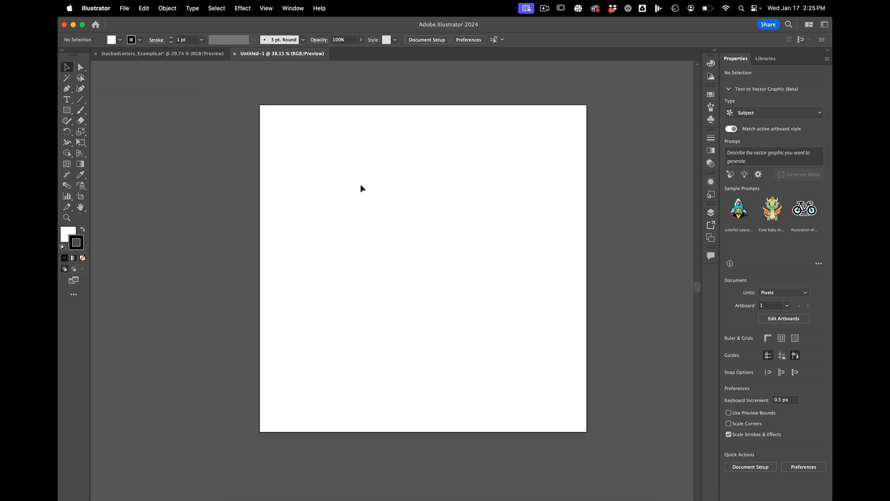
{"action": "scroll", "coordinate": [360, 184], "scroll_direction": "down", "scroll_amount": 5}
{"action": "scroll", "coordinate": [419, 241], "scroll_direction": "up", "scroll_amount": 3}
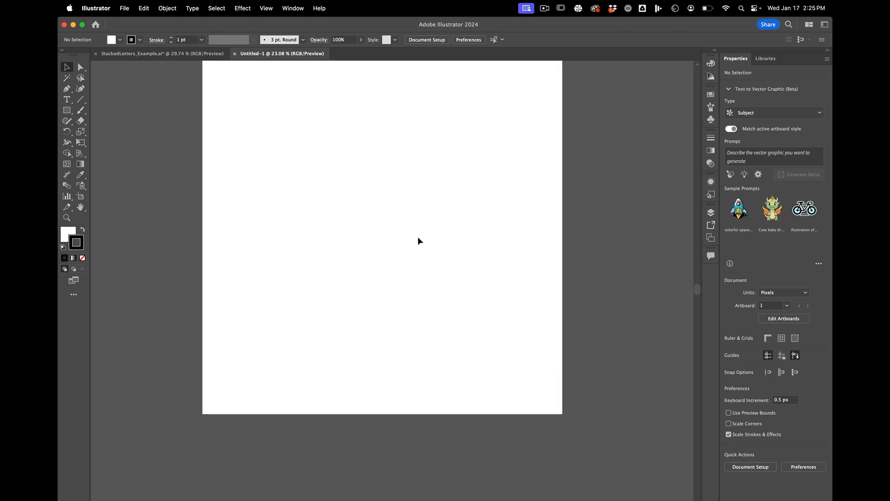
{"action": "scroll", "coordinate": [419, 241], "scroll_direction": "down", "scroll_amount": 2}
{"action": "scroll", "coordinate": [419, 241], "scroll_direction": "up", "scroll_amount": 1}
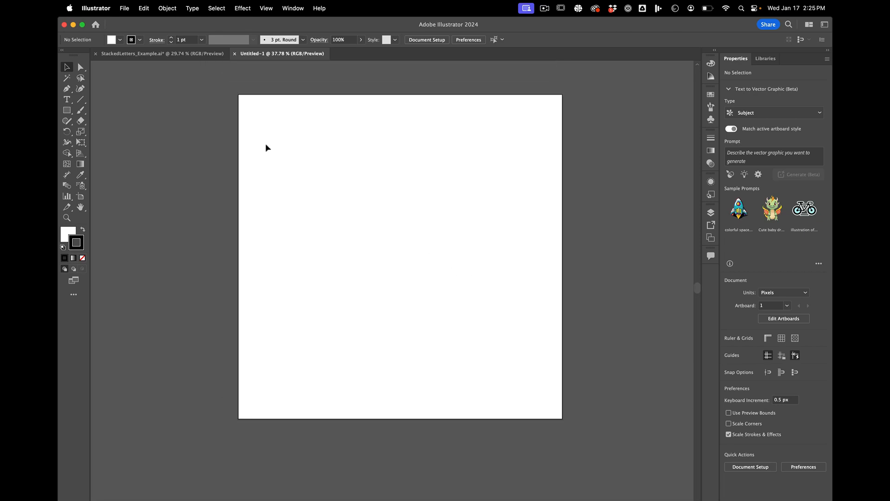
Step: Draw an open, winding path with four smooth anchor points in the artboard's upper half using the Pen tool
{"action": "left_click", "coordinate": [68, 90]}
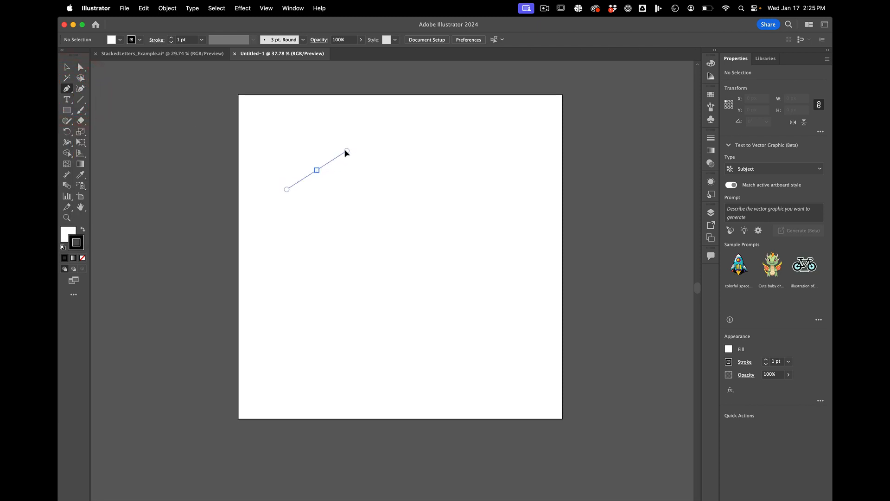
{"action": "left_click_drag", "start_coordinate": [346, 152], "coordinate": [345, 150]}
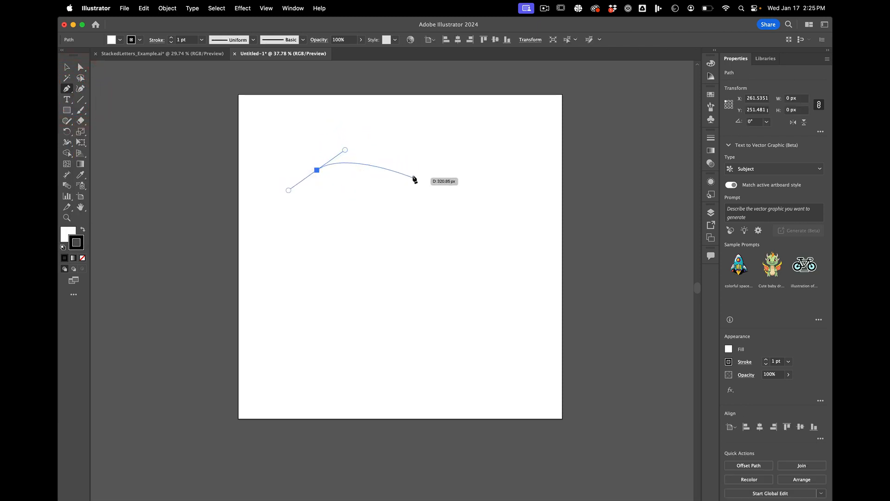
{"action": "left_click_drag", "start_coordinate": [416, 170], "coordinate": [336, 254]}
{"action": "scroll", "coordinate": [399, 207], "scroll_direction": "up", "scroll_amount": 3}
{"action": "left_click_drag", "start_coordinate": [390, 261], "coordinate": [395, 257]}
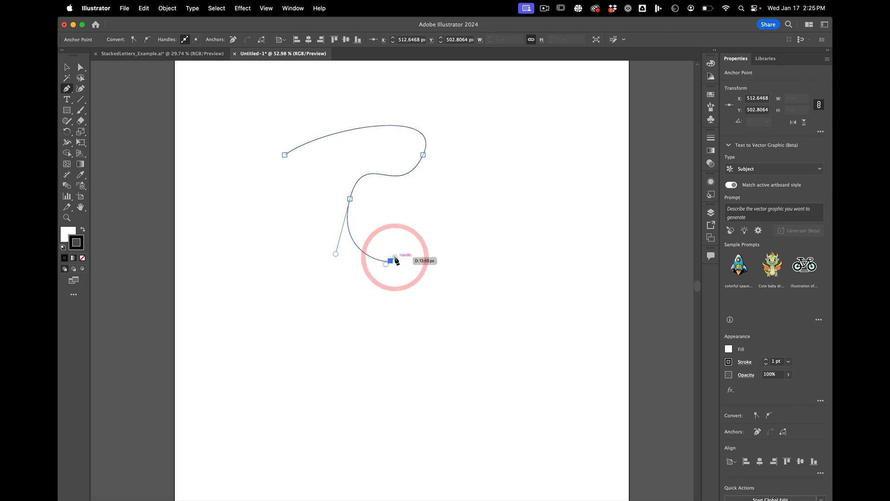
Step: Shift the path's starting anchor slightly up and steepen its direction handle with the Direct Selection tool
{"action": "key", "text": "a"}
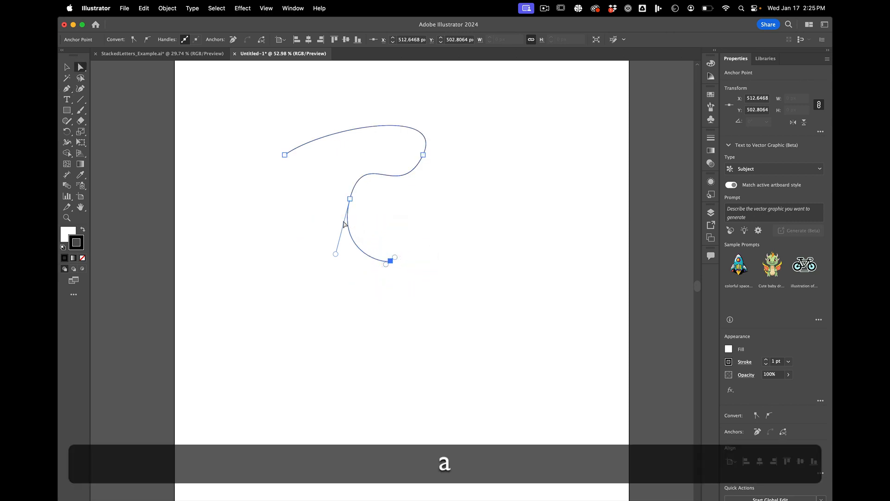
{"action": "left_click", "coordinate": [285, 155]}
{"action": "mouse_move", "coordinate": [285, 156]}
{"action": "left_mouse_down"}
{"action": "mouse_move", "coordinate": [300, 164]}
{"action": "mouse_move", "coordinate": [289, 150]}
{"action": "left_mouse_up"}
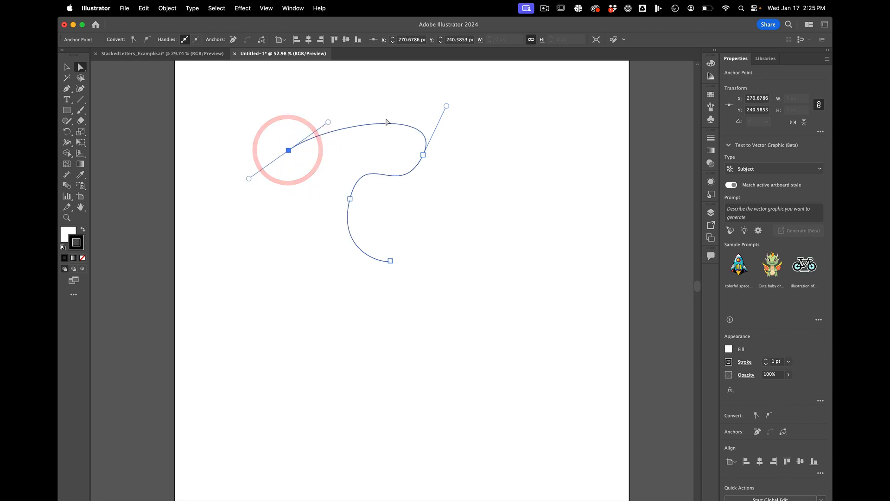
{"action": "left_click", "coordinate": [423, 154]}
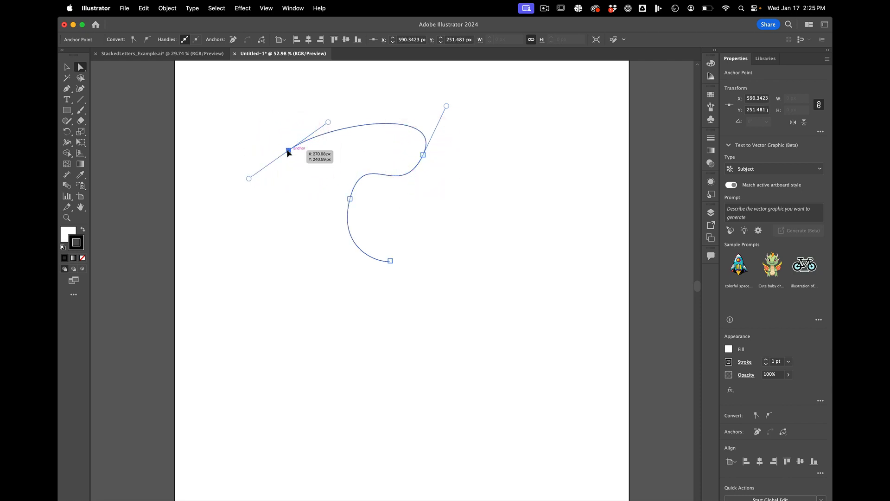
{"action": "left_click", "coordinate": [289, 149]}
{"action": "mouse_move", "coordinate": [317, 116]}
{"action": "left_mouse_down"}
{"action": "mouse_move", "coordinate": [273, 112]}
{"action": "mouse_move", "coordinate": [259, 135]}
{"action": "mouse_move", "coordinate": [299, 131]}
{"action": "mouse_move", "coordinate": [324, 103]}
{"action": "left_mouse_up"}
{"action": "left_click", "coordinate": [292, 147]}
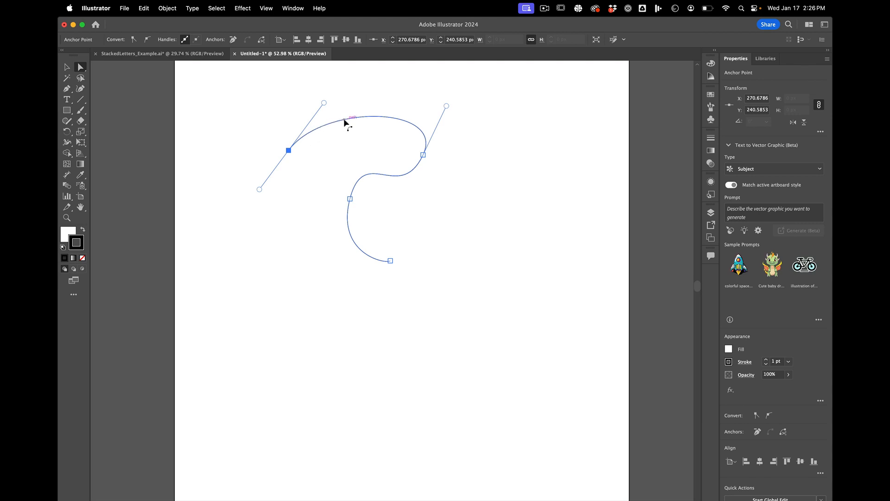
Step: Adjust the direction handles of the path's second and third anchors to reshape the middle bend
{"action": "left_click", "coordinate": [423, 155]}
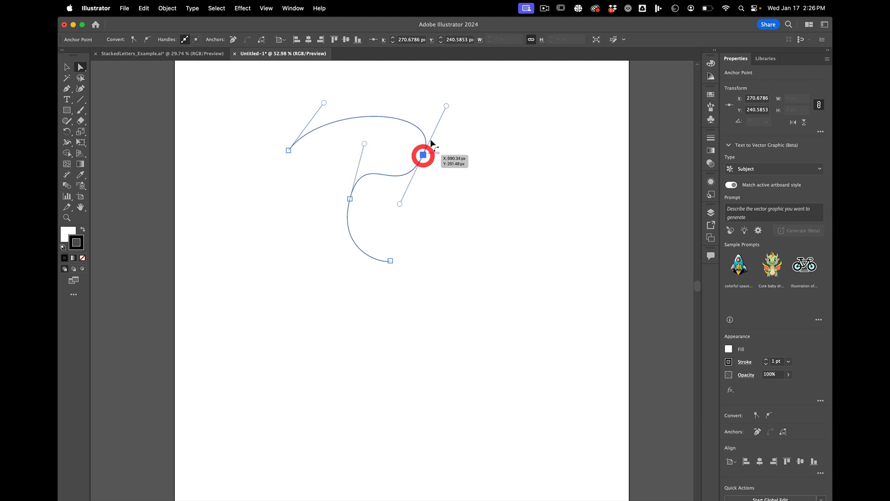
{"action": "left_click_drag", "start_coordinate": [447, 106], "coordinate": [452, 113]}
{"action": "left_click_drag", "start_coordinate": [365, 144], "coordinate": [373, 157]}
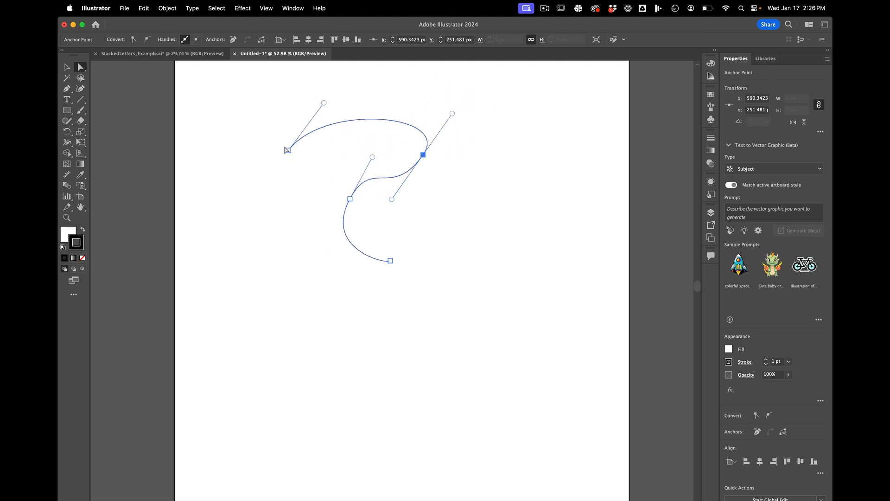
Step: Examine the sharpness of the path's stroke at very high magnification and deselect the path
{"action": "scroll", "coordinate": [307, 118], "scroll_direction": "up", "scroll_amount": 10}
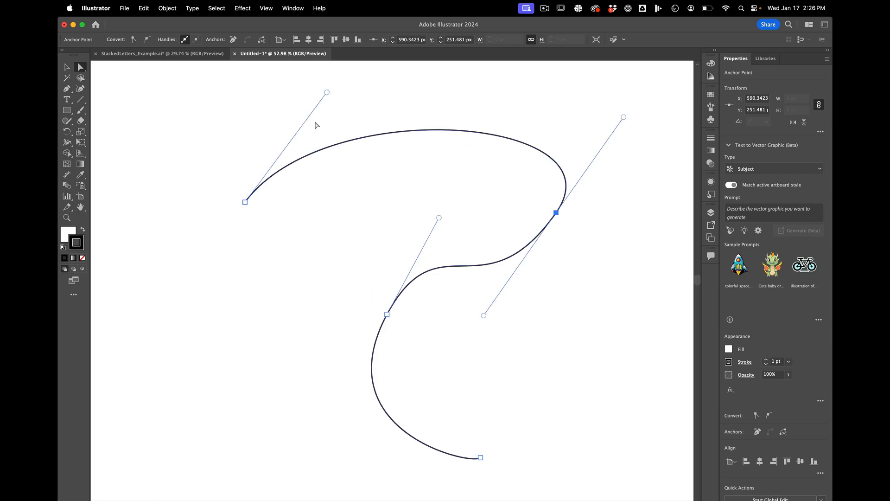
{"action": "scroll", "coordinate": [360, 205], "scroll_direction": "up", "scroll_amount": 8}
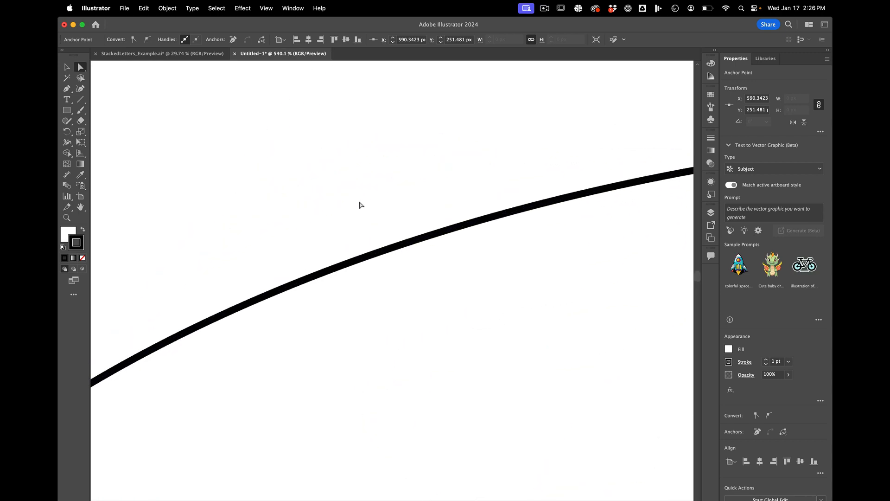
{"action": "scroll", "coordinate": [359, 205], "scroll_direction": "down", "scroll_amount": 3}
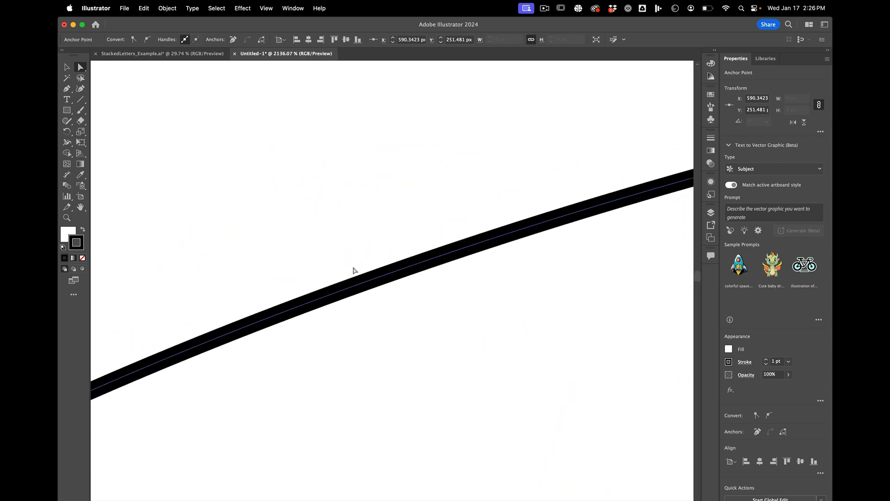
{"action": "scroll", "coordinate": [354, 270], "scroll_direction": "up", "scroll_amount": 6}
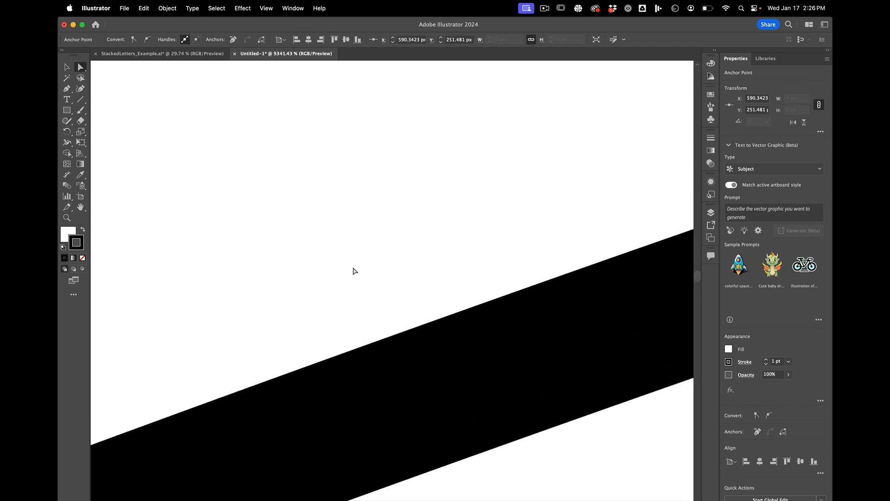
{"action": "scroll", "coordinate": [367, 251], "scroll_direction": "down", "scroll_amount": 6}
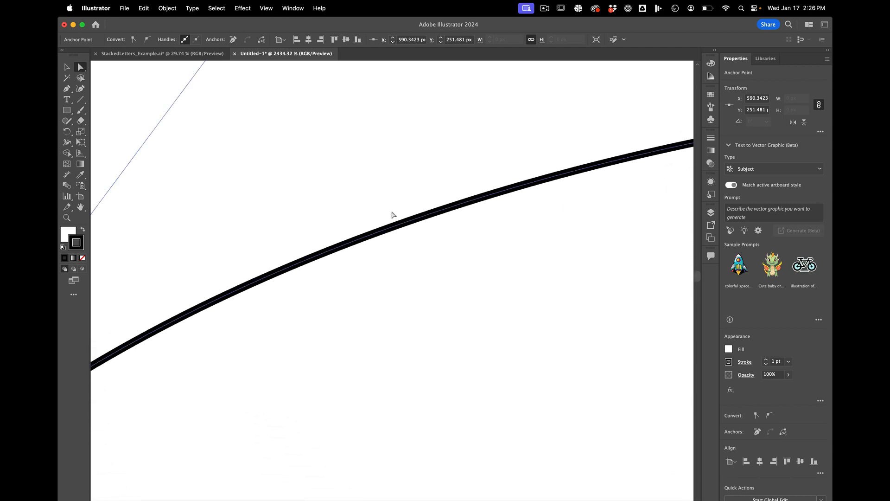
{"action": "scroll", "coordinate": [392, 215], "scroll_direction": "down", "scroll_amount": 12}
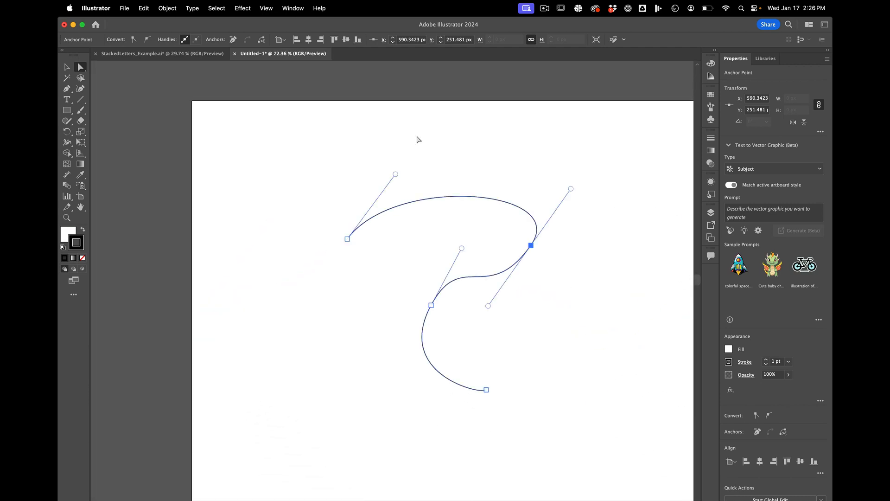
{"action": "left_click", "coordinate": [417, 139]}
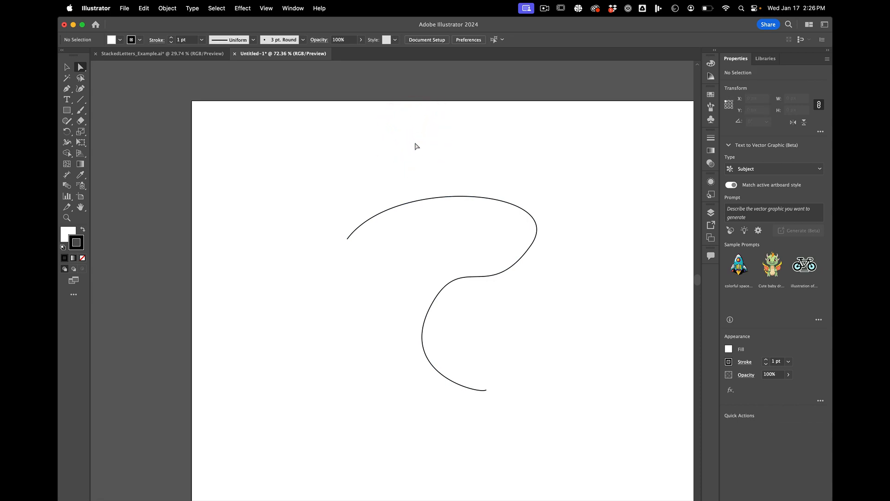
Step: Move the path's starting anchor toward the second anchor, adjust its handle and shorten the third anchor's upper handle
{"action": "left_click_drag", "start_coordinate": [348, 238], "coordinate": [454, 204]}
{"action": "mouse_move", "coordinate": [502, 140]}
{"action": "left_mouse_down"}
{"action": "mouse_move", "coordinate": [492, 157]}
{"action": "mouse_move", "coordinate": [494, 144]}
{"action": "left_mouse_up"}
{"action": "key", "text": "shift"}
{"action": "left_click", "coordinate": [531, 245]}
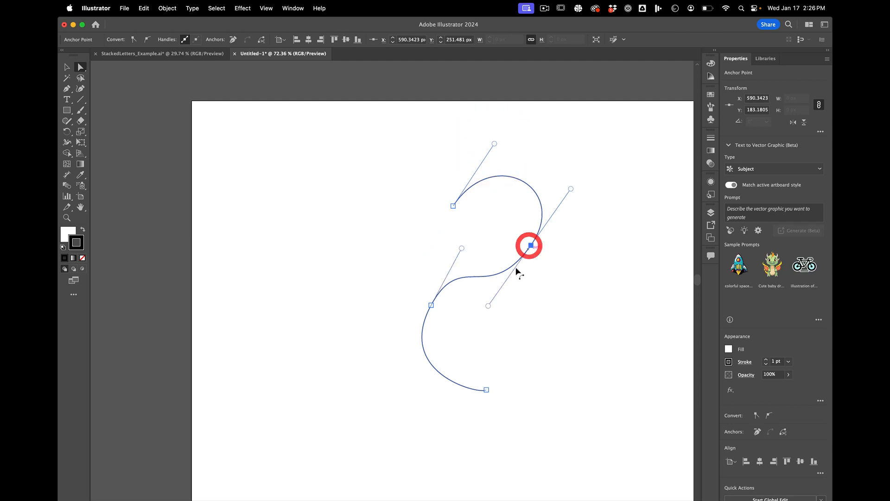
{"action": "key", "text": "shift"}
{"action": "left_click_drag", "start_coordinate": [462, 248], "coordinate": [458, 273]}
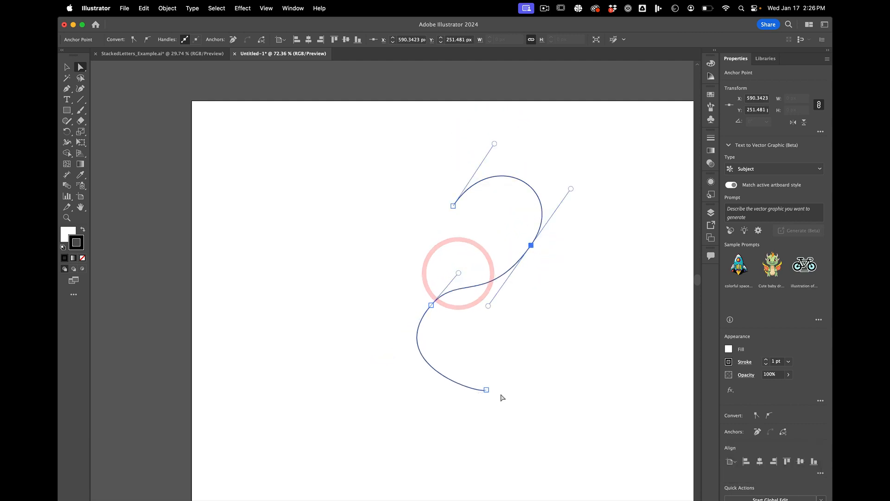
Step: Move the path's end anchor up to X 540 px and extend its handle to round the lower curve
{"action": "left_click_drag", "start_coordinate": [486, 390], "coordinate": [503, 344]}
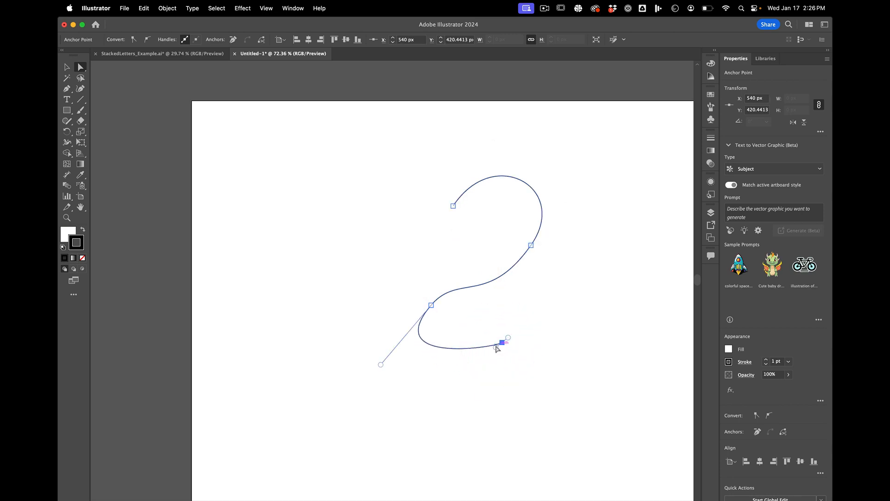
{"action": "left_click", "coordinate": [469, 382]}
{"action": "left_click", "coordinate": [373, 170]}
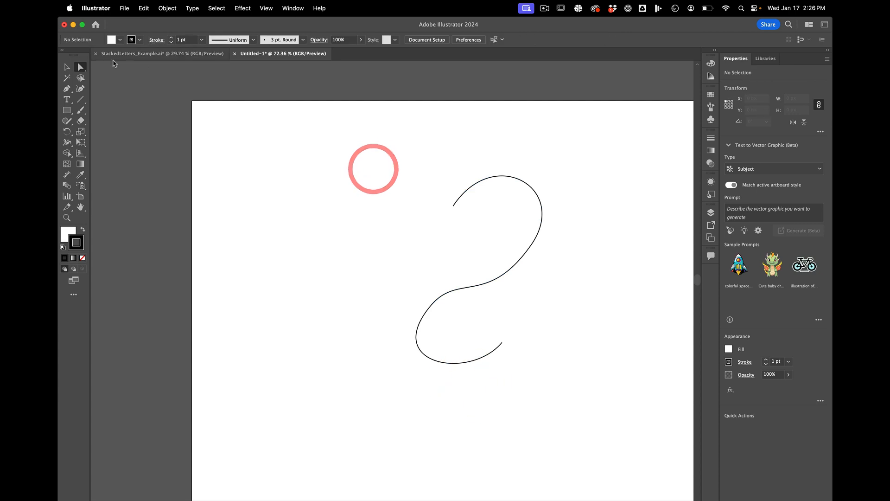
Step: Delete the whole curved path from the artboard
{"action": "left_click", "coordinate": [67, 67]}
{"action": "left_click_drag", "start_coordinate": [354, 159], "coordinate": [607, 416]}
{"action": "key", "text": "BackSpace"}
{"action": "scroll", "coordinate": [512, 374], "scroll_direction": "down", "scroll_amount": 3}
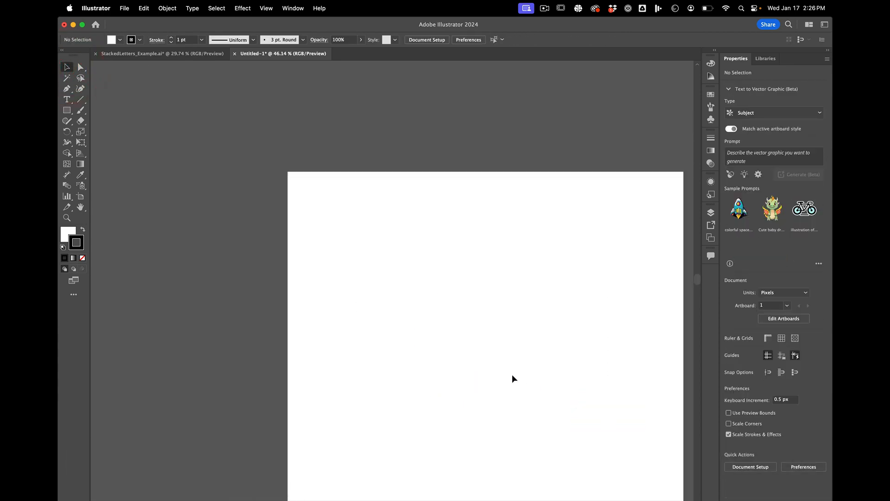
{"action": "scroll", "coordinate": [513, 374], "scroll_direction": "down", "scroll_amount": 3}
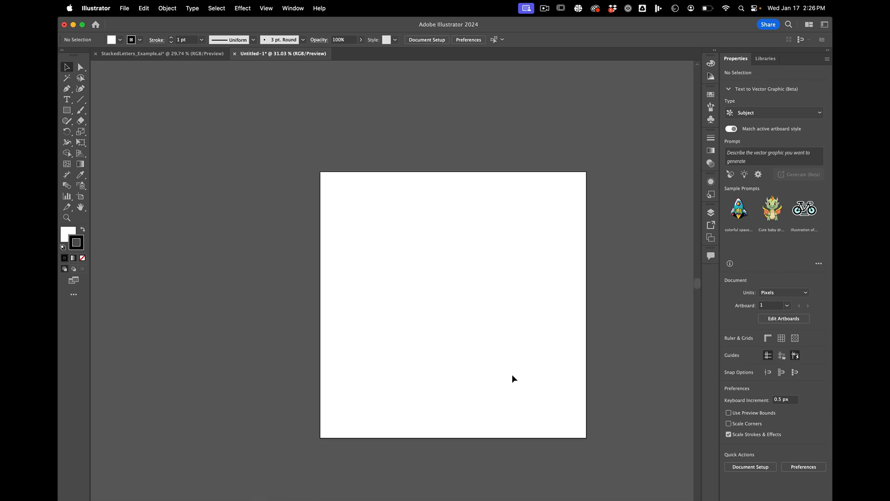
{"action": "scroll", "coordinate": [436, 287], "scroll_direction": "up", "scroll_amount": 2}
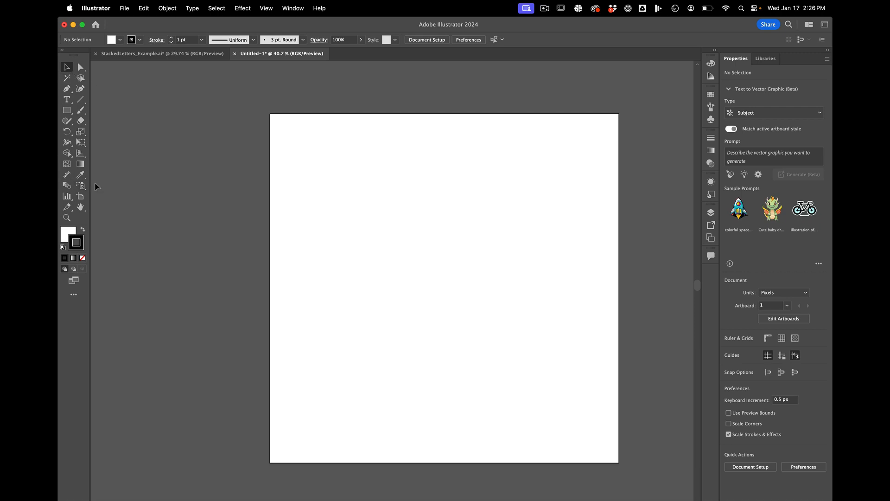
{"action": "left_click", "coordinate": [189, 6]}
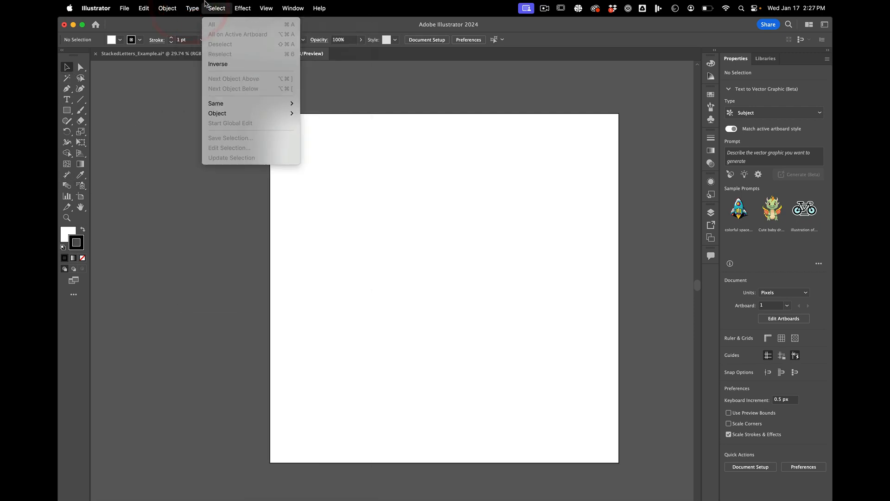
{"action": "left_click", "coordinate": [207, 5]}
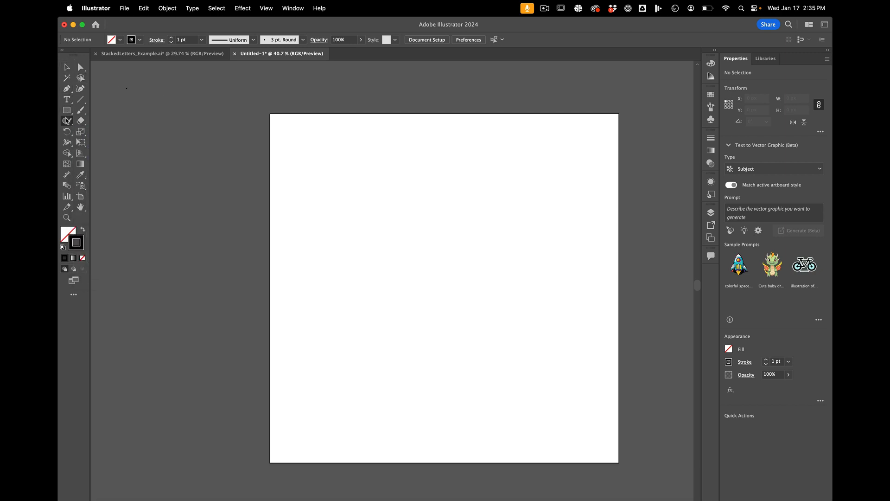
Step: Try to draw a long freehand looping scribble across the upper half of the artboard with the Shaper tool
{"action": "left_click", "coordinate": [67, 123]}
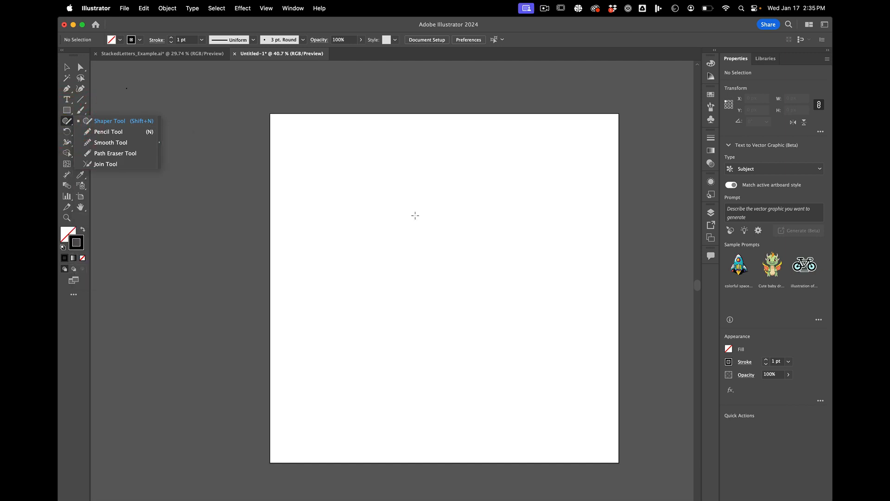
{"action": "key", "text": "n"}
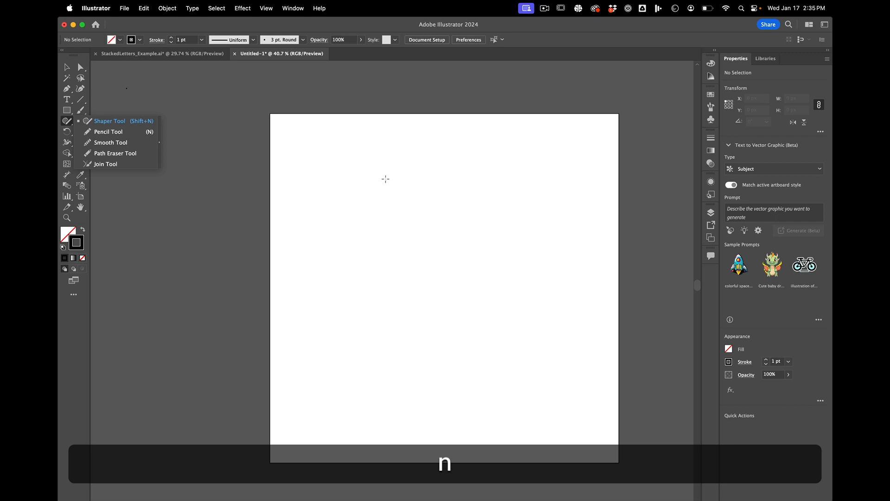
{"action": "left_click", "coordinate": [338, 161]}
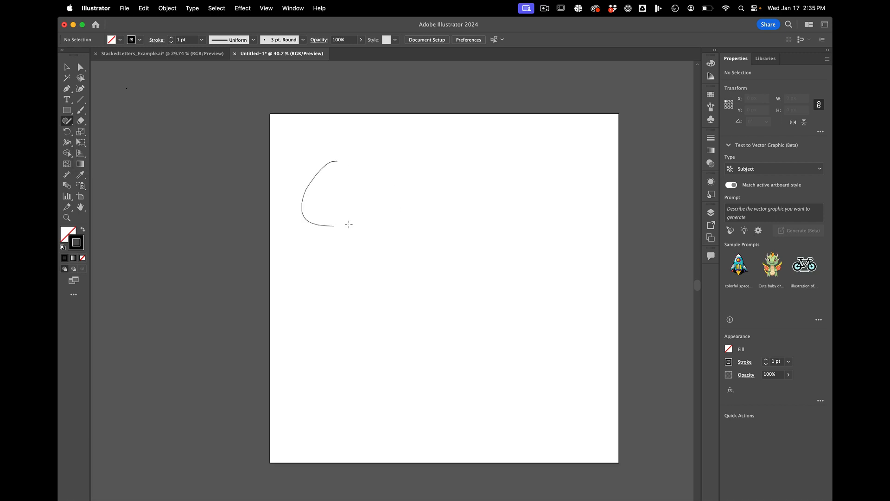
{"action": "left_click_drag", "start_coordinate": [402, 215], "coordinate": [361, 270]}
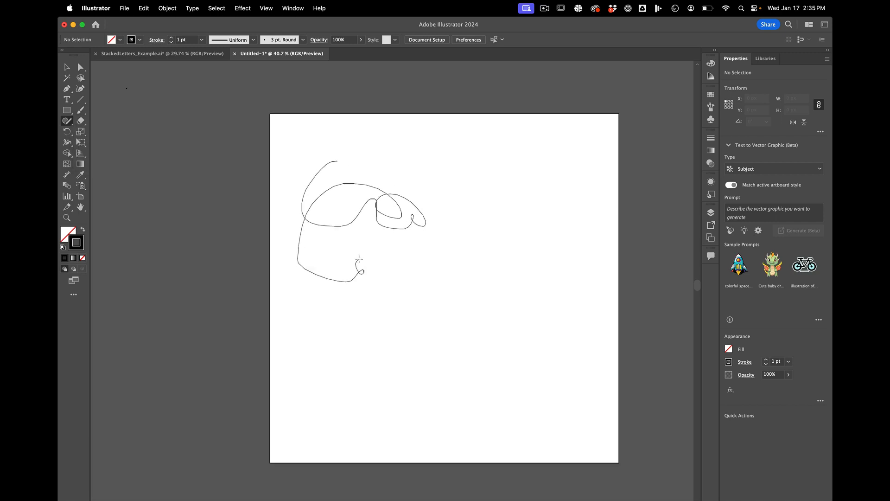
{"action": "mouse_move", "coordinate": [454, 273]}
{"action": "left_mouse_down"}
{"action": "mouse_move", "coordinate": [382, 342]}
{"action": "mouse_move", "coordinate": [501, 237]}
{"action": "left_mouse_up"}
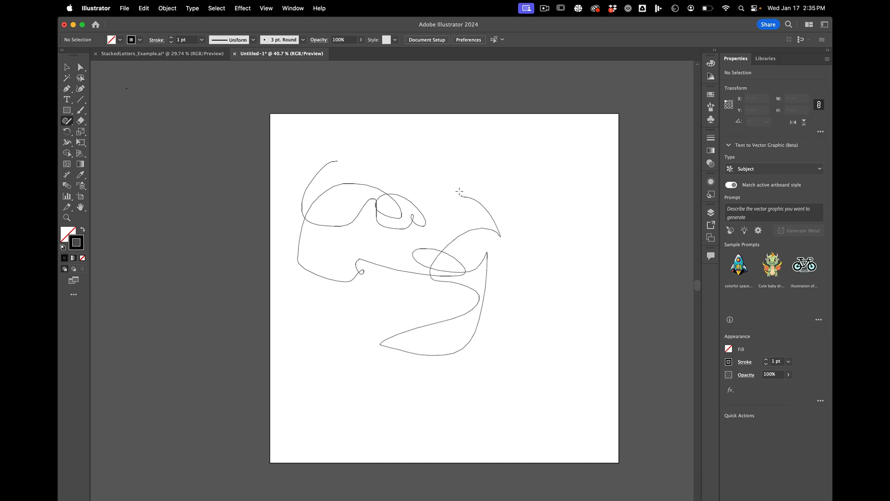
{"action": "left_click_drag", "start_coordinate": [524, 181], "coordinate": [524, 180]}
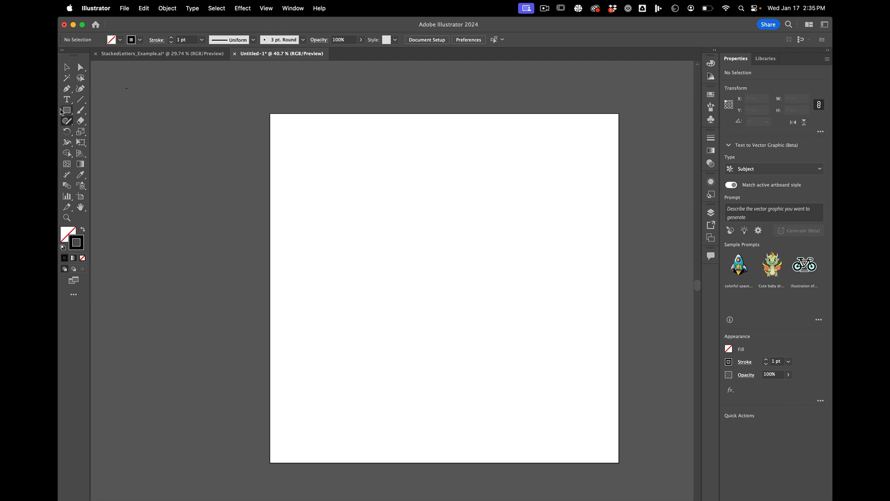
Step: Draw an open freehand looping scribble about 492 x 467 px in the artboard's upper half with the Pencil tool
{"action": "left_click_drag", "start_coordinate": [67, 123], "coordinate": [96, 133]}
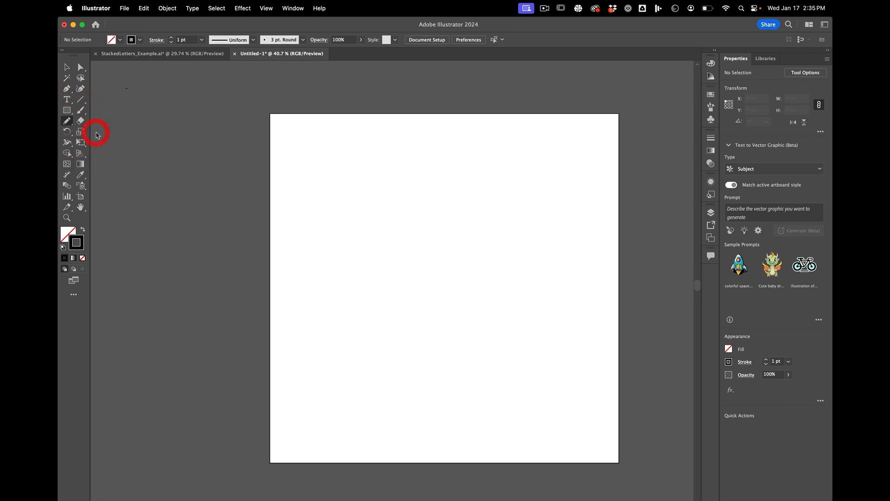
{"action": "mouse_move", "coordinate": [396, 170]}
{"action": "left_mouse_down"}
{"action": "mouse_move", "coordinate": [438, 216]}
{"action": "mouse_move", "coordinate": [382, 312]}
{"action": "mouse_move", "coordinate": [434, 263]}
{"action": "mouse_move", "coordinate": [394, 236]}
{"action": "mouse_move", "coordinate": [346, 238]}
{"action": "mouse_move", "coordinate": [460, 288]}
{"action": "left_mouse_up"}
{"action": "left_click_drag", "start_coordinate": [494, 259], "coordinate": [489, 259]}
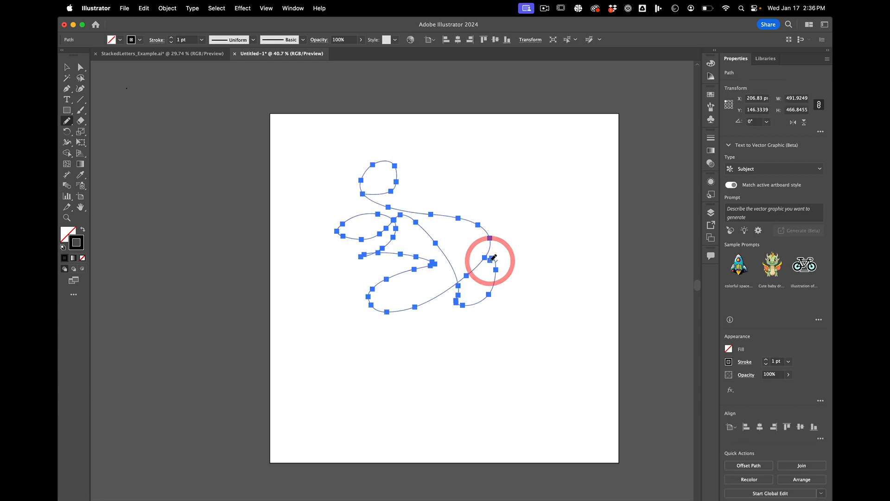
Step: Raise the anchor midway along the scribble's upper curve to about X 548, Y 228 px and swing the next anchor's handle downward
{"action": "scroll", "coordinate": [448, 192], "scroll_direction": "up", "scroll_amount": 5}
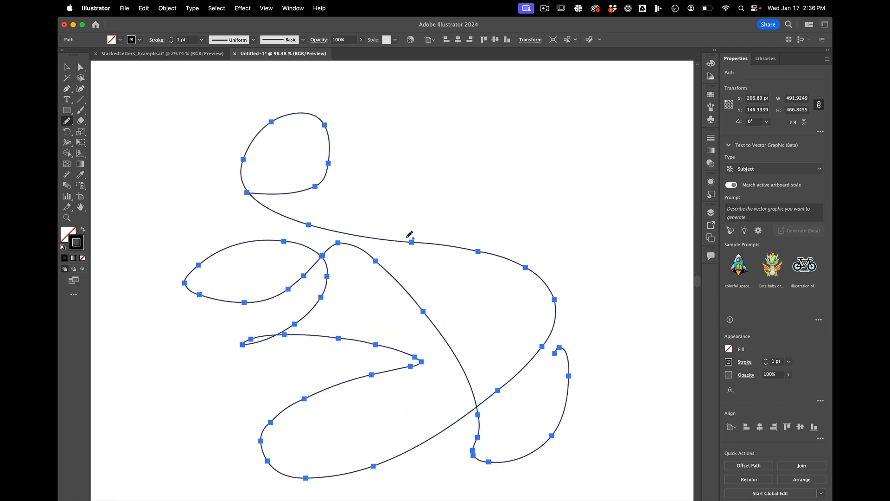
{"action": "key", "text": "a"}
{"action": "left_click", "coordinate": [419, 222]}
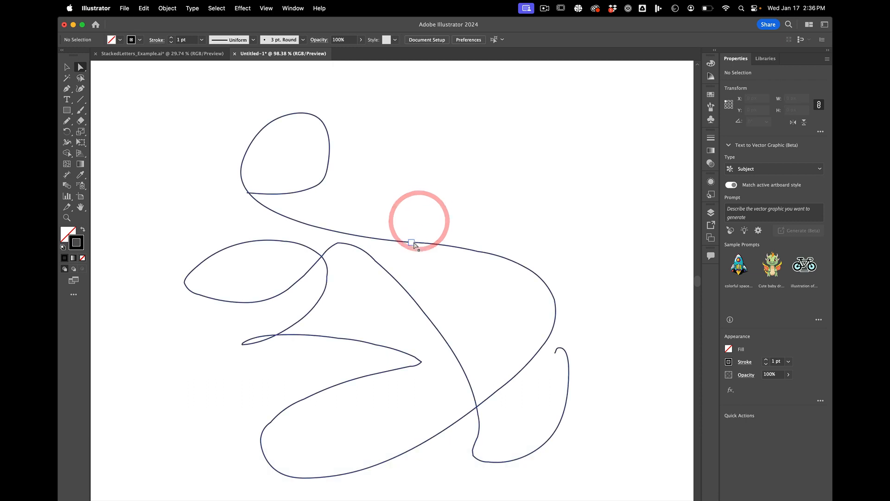
{"action": "left_click_drag", "start_coordinate": [413, 242], "coordinate": [451, 177]}
{"action": "left_click_drag", "start_coordinate": [455, 246], "coordinate": [451, 272]}
Step: Move the anchor following the raised peak up to about X 600, Y 291 px, adjust its handles to smooth the slope, and deselect the path
{"action": "scroll", "coordinate": [480, 239], "scroll_direction": "up", "scroll_amount": 5}
{"action": "scroll", "coordinate": [480, 242], "scroll_direction": "up", "scroll_amount": 5}
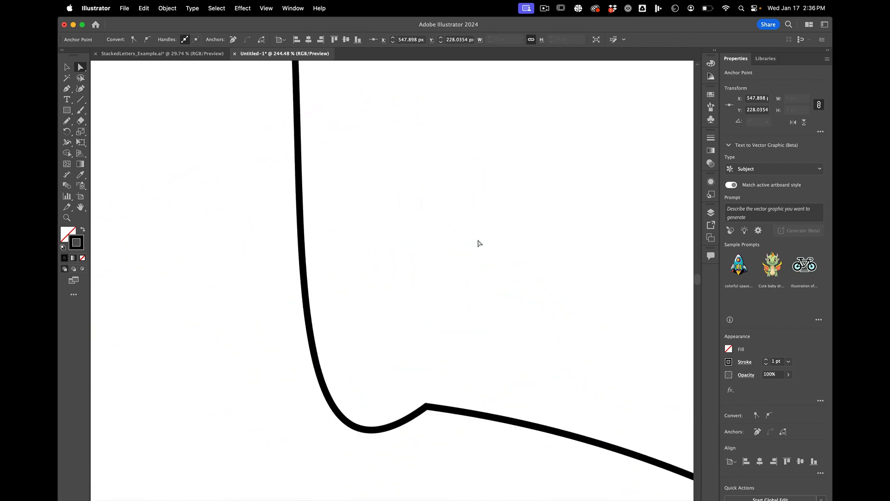
{"action": "scroll", "coordinate": [479, 244], "scroll_direction": "down", "scroll_amount": 10}
{"action": "scroll", "coordinate": [479, 244], "scroll_direction": "down", "scroll_amount": 7}
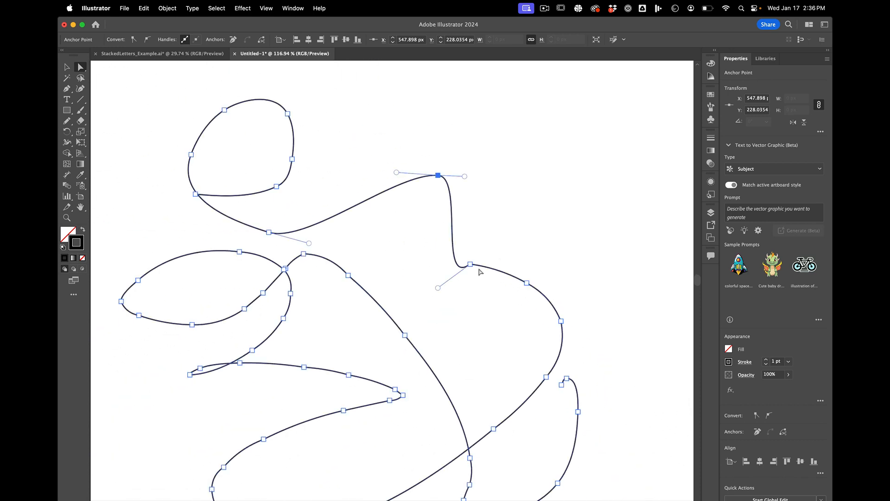
{"action": "left_click_drag", "start_coordinate": [471, 266], "coordinate": [457, 223]}
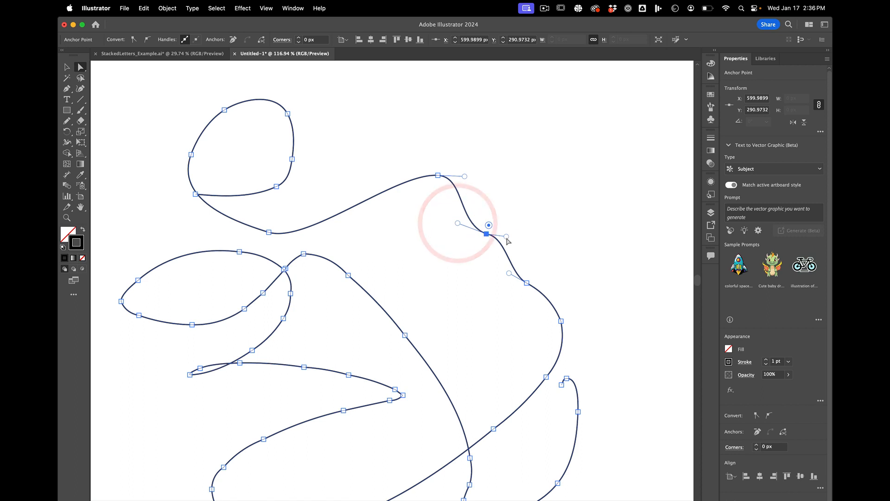
{"action": "left_click_drag", "start_coordinate": [506, 237], "coordinate": [506, 246]}
{"action": "scroll", "coordinate": [503, 236], "scroll_direction": "down", "scroll_amount": 3}
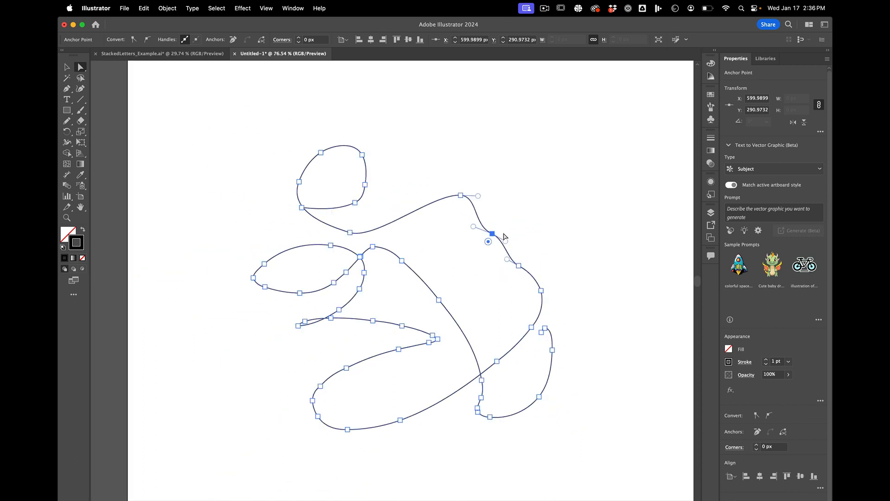
{"action": "left_click", "coordinate": [479, 252]}
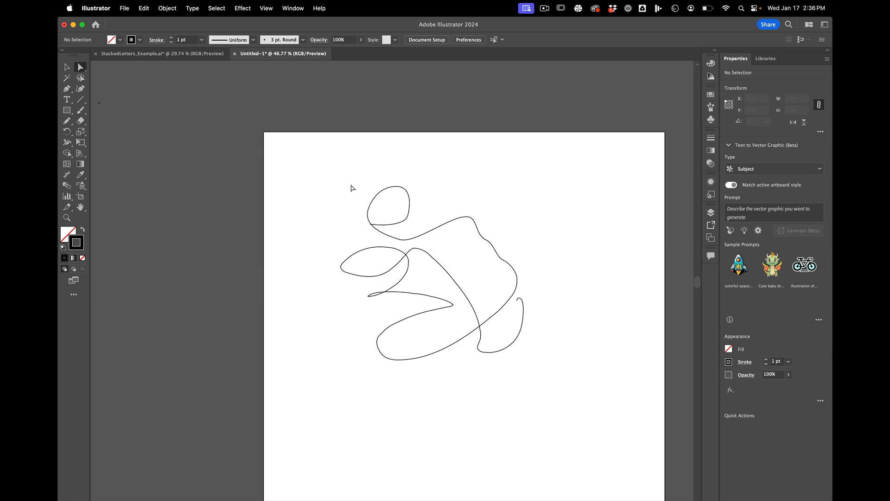
Step: Select the whole scribble and examine the anchor points that shape its upper curve
{"action": "key", "text": "v"}
{"action": "scroll", "coordinate": [351, 187], "scroll_direction": "up", "scroll_amount": 3}
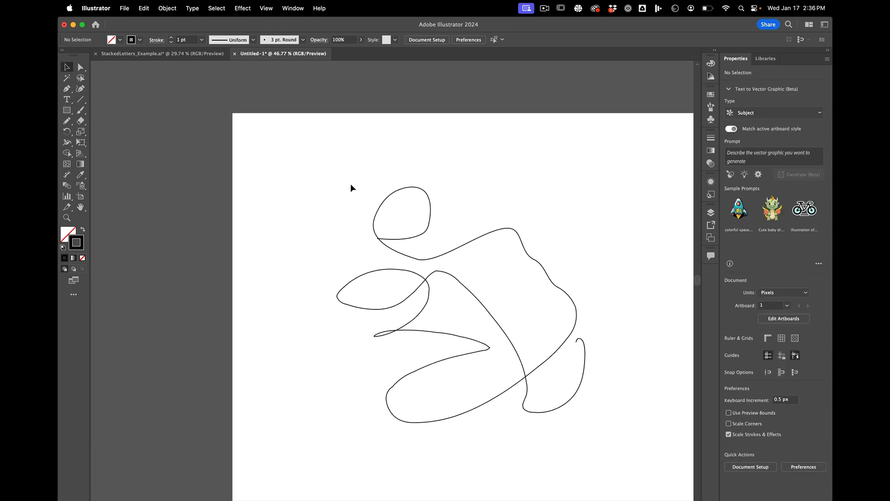
{"action": "scroll", "coordinate": [351, 185], "scroll_direction": "right", "scroll_amount": 1}
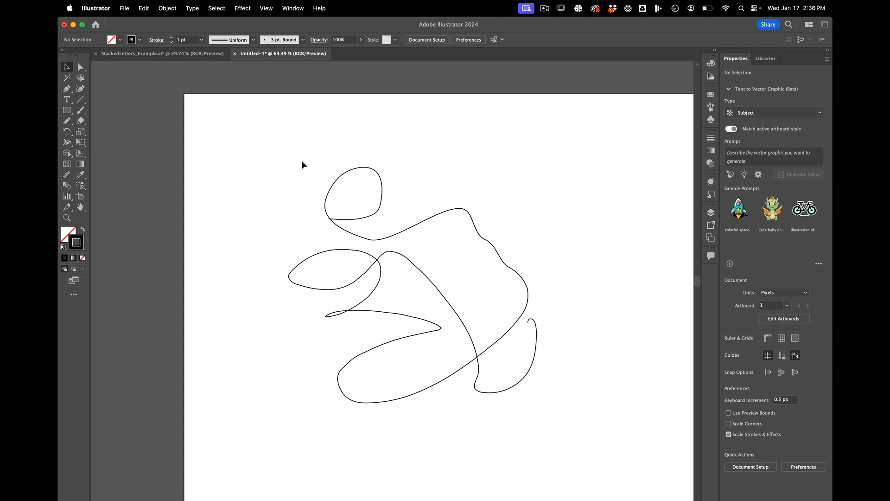
{"action": "left_click_drag", "start_coordinate": [295, 155], "coordinate": [538, 395]}
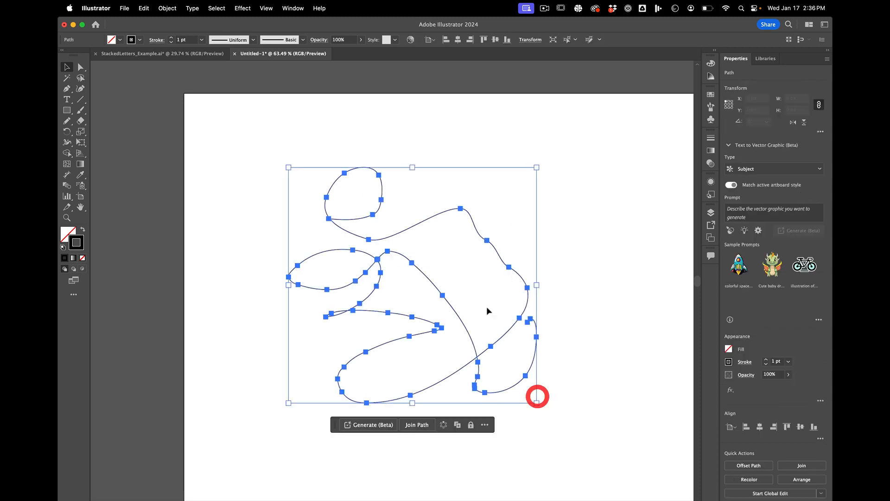
{"action": "left_click", "coordinate": [472, 281]}
{"action": "scroll", "coordinate": [472, 277], "scroll_direction": "up", "scroll_amount": 3}
{"action": "left_click", "coordinate": [479, 195]}
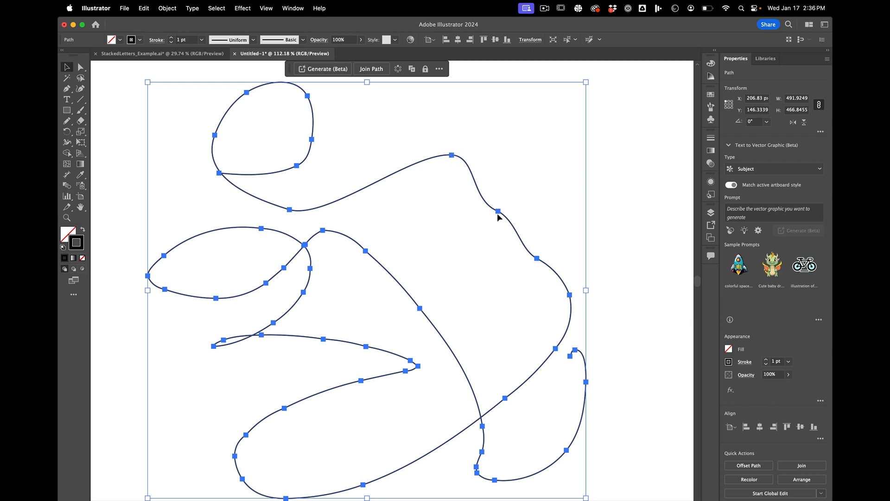
{"action": "scroll", "coordinate": [540, 358], "scroll_direction": "down", "scroll_amount": 2}
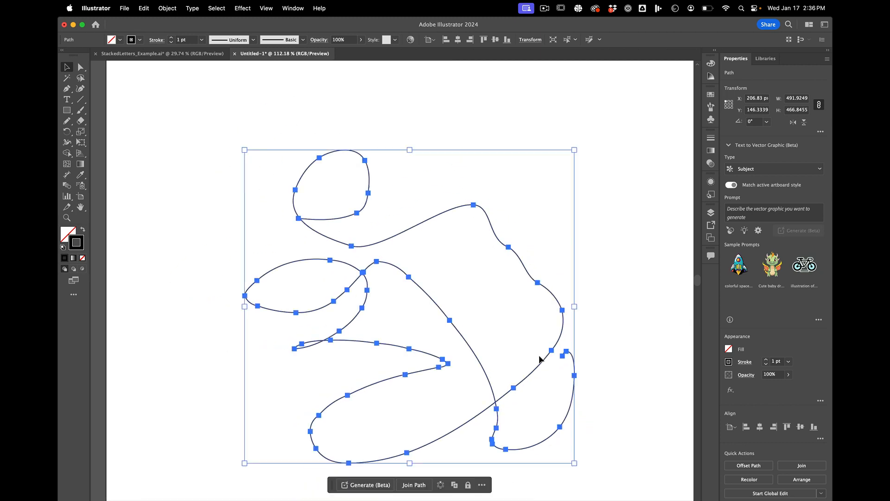
{"action": "left_click", "coordinate": [578, 214]}
{"action": "left_click", "coordinate": [481, 205]}
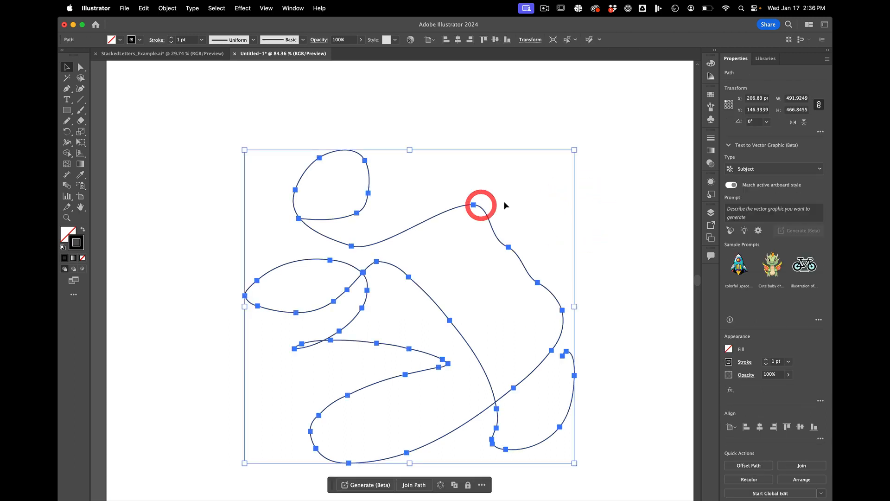
Step: Move the peak anchor of the scribble's upper curve to about X 510, Y 192 px and deselect the path
{"action": "left_click", "coordinate": [504, 202]}
{"action": "key", "text": "a"}
{"action": "left_click_drag", "start_coordinate": [474, 206], "coordinate": [444, 174]}
{"action": "scroll", "coordinate": [458, 201], "scroll_direction": "up", "scroll_amount": 3}
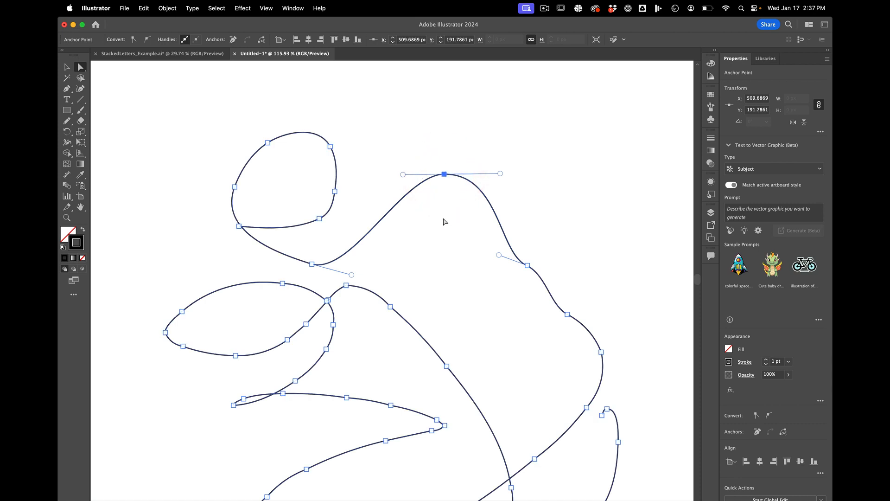
{"action": "scroll", "coordinate": [443, 226], "scroll_direction": "down", "scroll_amount": 3}
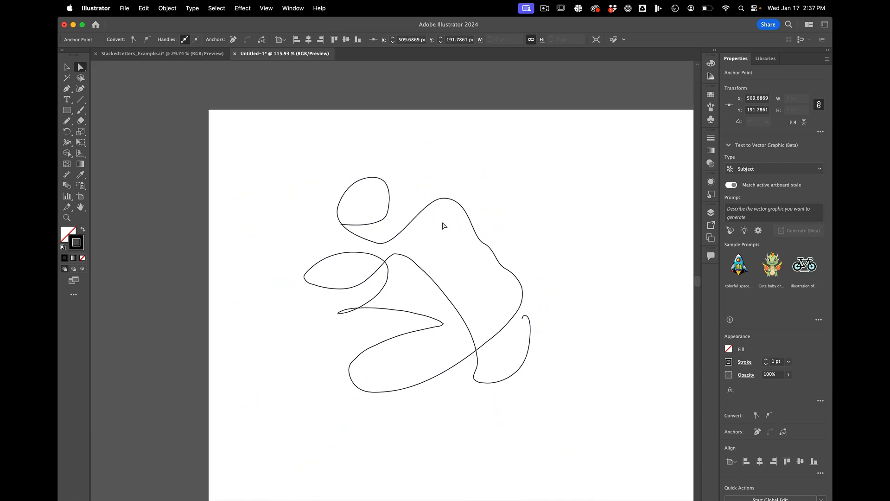
{"action": "left_click", "coordinate": [335, 175]}
Step: Delete the entire freehand scribble from the artboard
{"action": "key", "text": "v"}
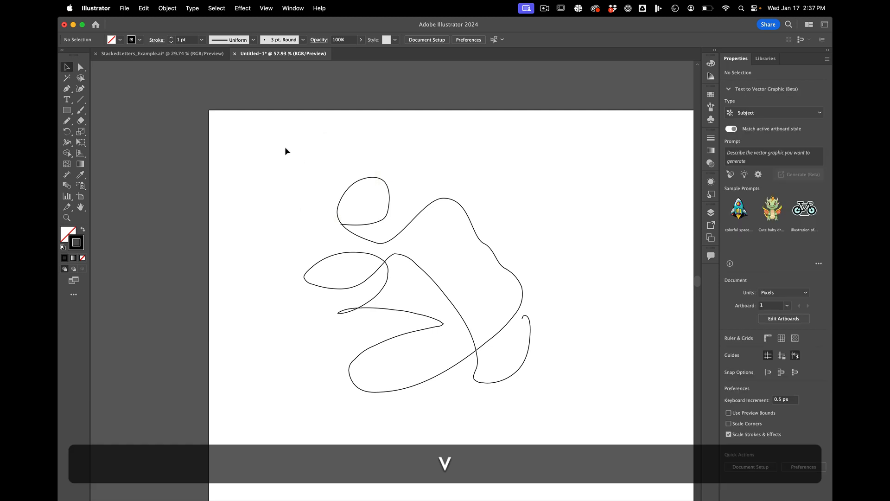
{"action": "mouse_move", "coordinate": [285, 146]}
{"action": "left_mouse_down"}
{"action": "mouse_move", "coordinate": [577, 453]}
{"action": "mouse_move", "coordinate": [570, 447]}
{"action": "left_mouse_up"}
{"action": "key", "text": "BackSpace"}
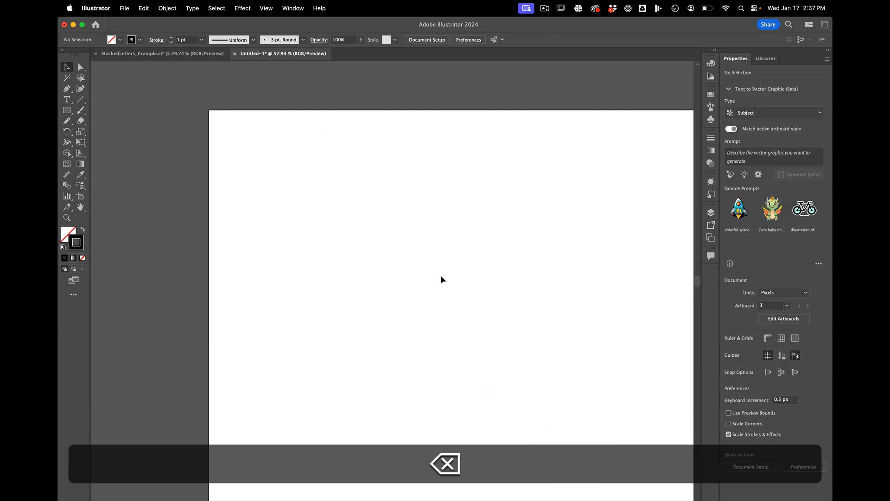
Step: Draw an open, straight-segment path of seven corner anchors with the Pen tool, from about X 385, Y 310 px to X 331, Y 615 px
{"action": "left_click", "coordinate": [67, 89]}
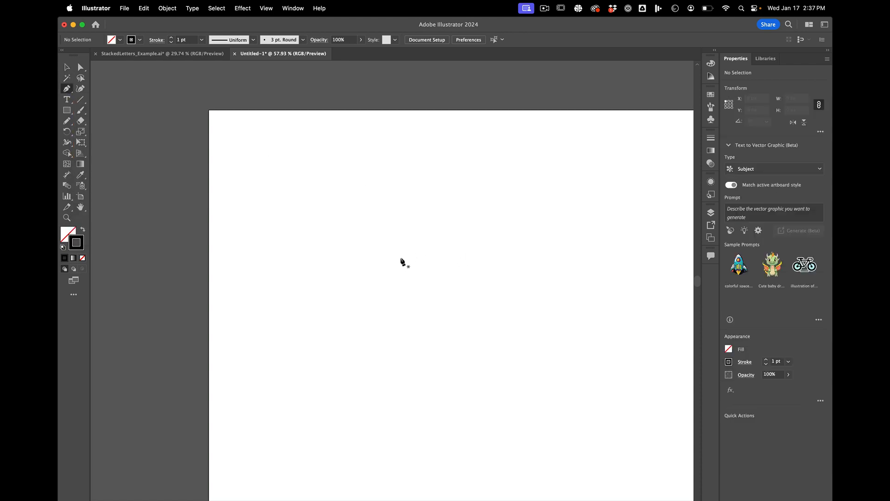
{"action": "left_click", "coordinate": [386, 252]}
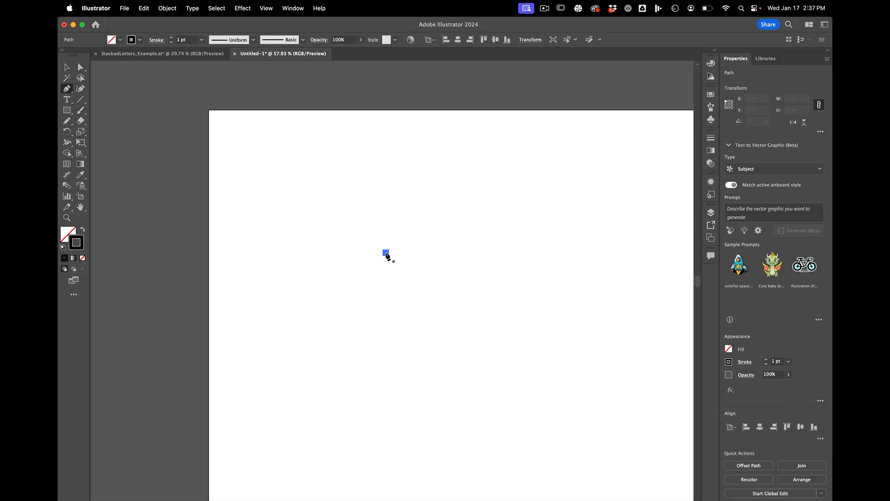
{"action": "key", "text": "super+z"}
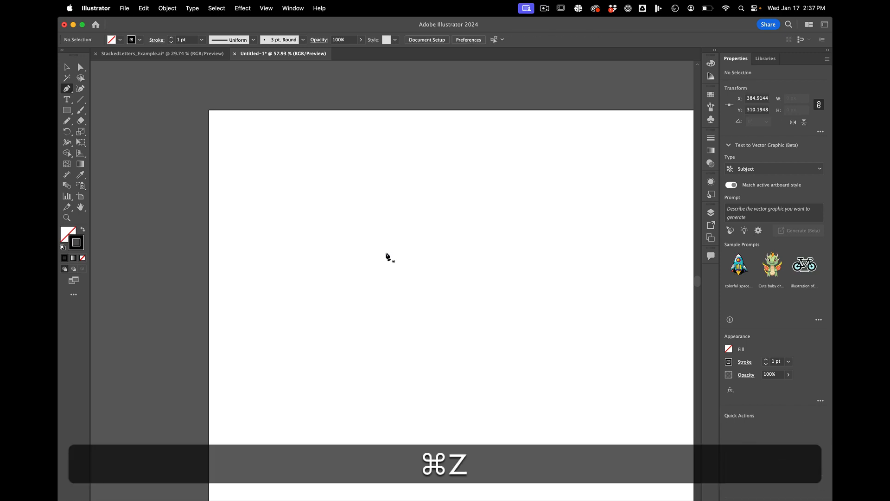
{"action": "left_click", "coordinate": [385, 252]}
{"action": "left_click", "coordinate": [473, 200]}
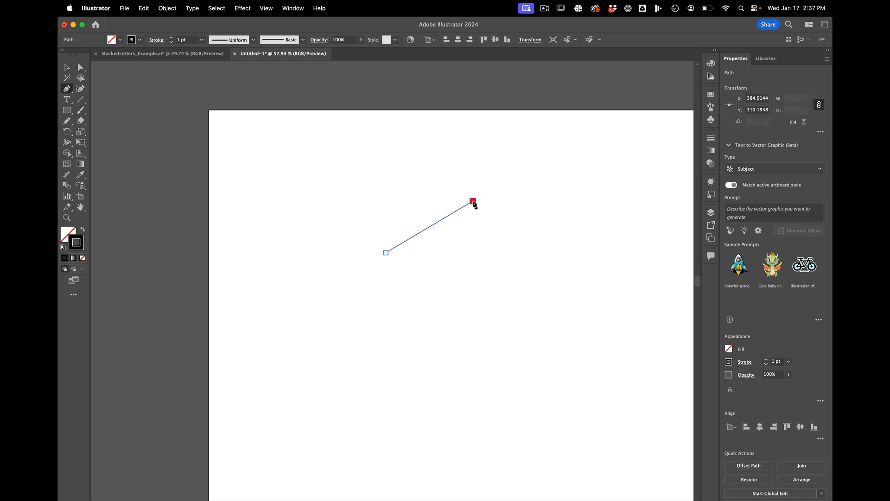
{"action": "left_click", "coordinate": [530, 287]}
{"action": "left_click", "coordinate": [421, 328]}
{"action": "left_click", "coordinate": [337, 309]}
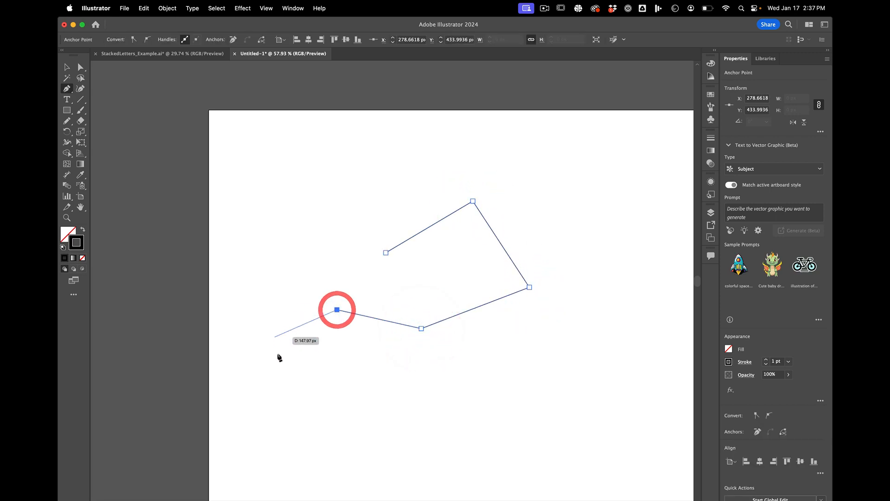
{"action": "left_click", "coordinate": [278, 354]}
{"action": "left_click", "coordinate": [361, 393]}
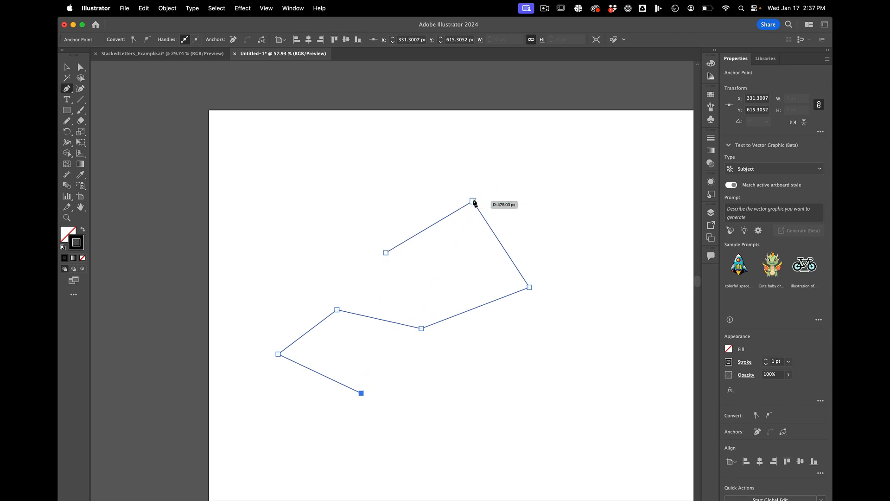
Step: Delete the entire straight-segment path from the artboard
{"action": "key", "text": "super"}
{"action": "key", "text": "super+a"}
{"action": "key", "text": "super+BackSpace"}
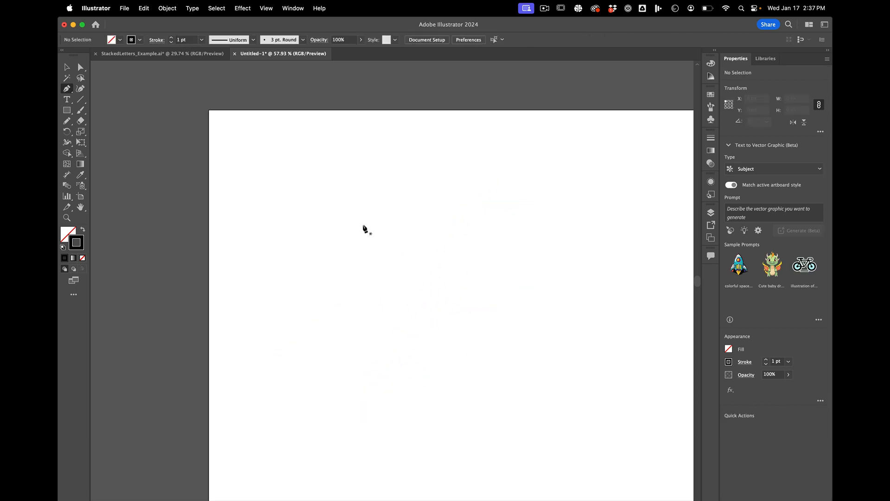
Step: Draw an open Pen path about 188 px wide and 379 px tall, with two smooth anchors and a corner end anchor directly below the start
{"action": "left_click_drag", "start_coordinate": [370, 225], "coordinate": [416, 226]}
{"action": "key", "text": "shift"}
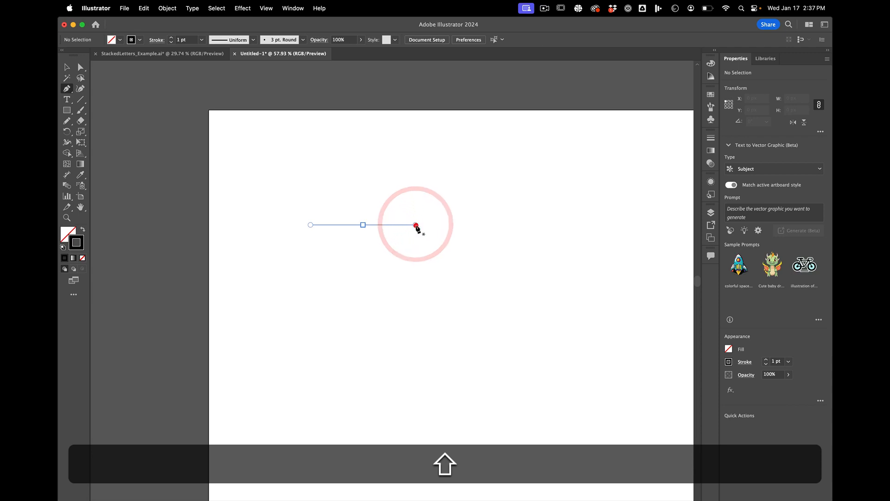
{"action": "left_click_drag", "start_coordinate": [449, 279], "coordinate": [447, 317]}
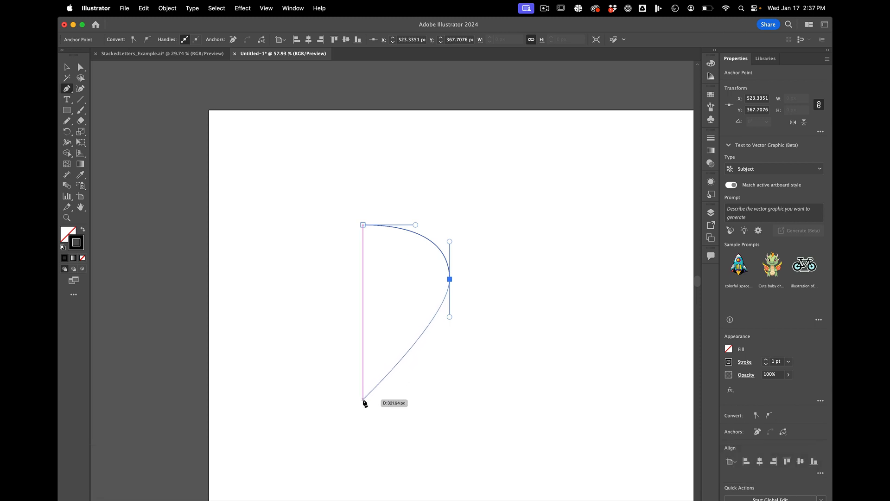
{"action": "left_click", "coordinate": [363, 399]}
Step: Try resizing and moving the whole curve with the Selection tool, and scale it to about 178 × 353 px
{"action": "key", "text": "v"}
{"action": "left_click_drag", "start_coordinate": [451, 225], "coordinate": [491, 243]}
{"action": "key", "text": "super+z"}
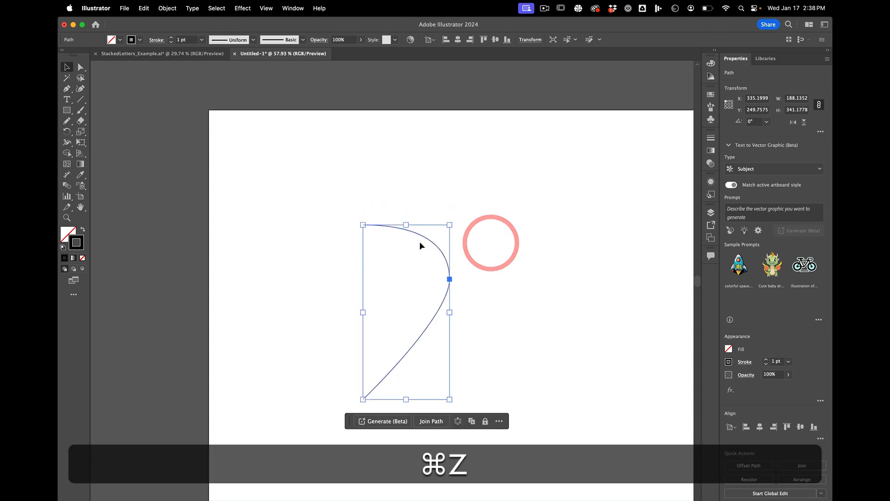
{"action": "left_click_drag", "start_coordinate": [421, 235], "coordinate": [630, 178]}
{"action": "key", "text": "super+z"}
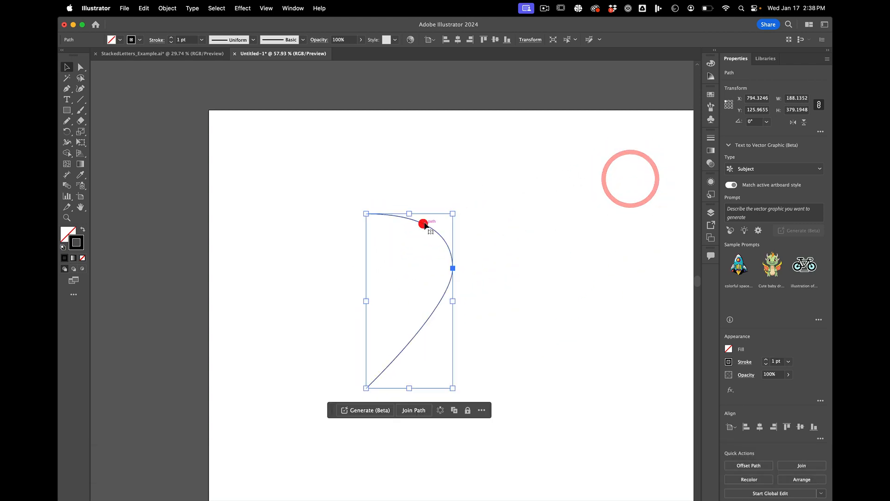
{"action": "left_click", "coordinate": [421, 222]}
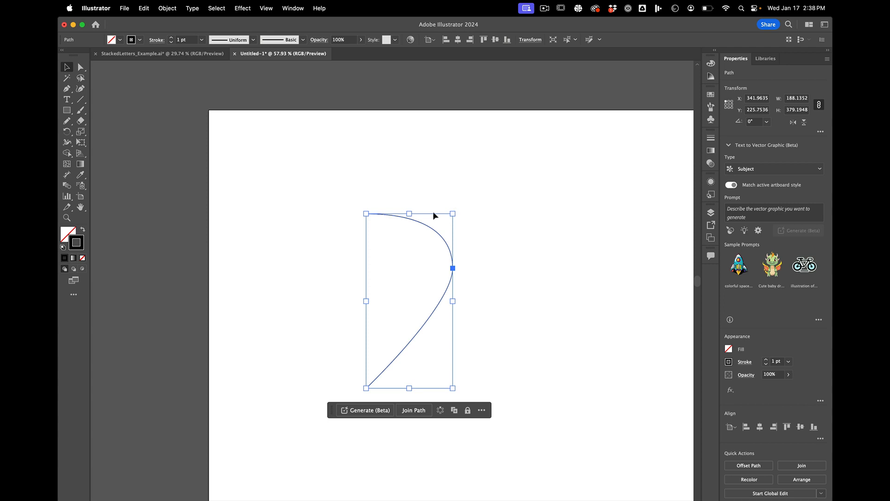
{"action": "left_click_drag", "start_coordinate": [410, 215], "coordinate": [462, 222]}
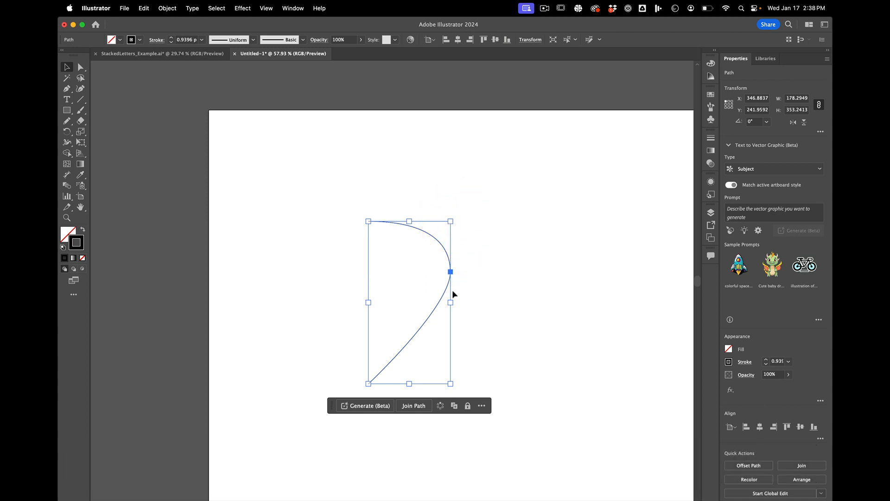
Step: Try stretching the whole curve sideways, rotate it to about 359°, and deselect it
{"action": "left_click_drag", "start_coordinate": [452, 302], "coordinate": [456, 302]}
{"action": "key", "text": "super+z"}
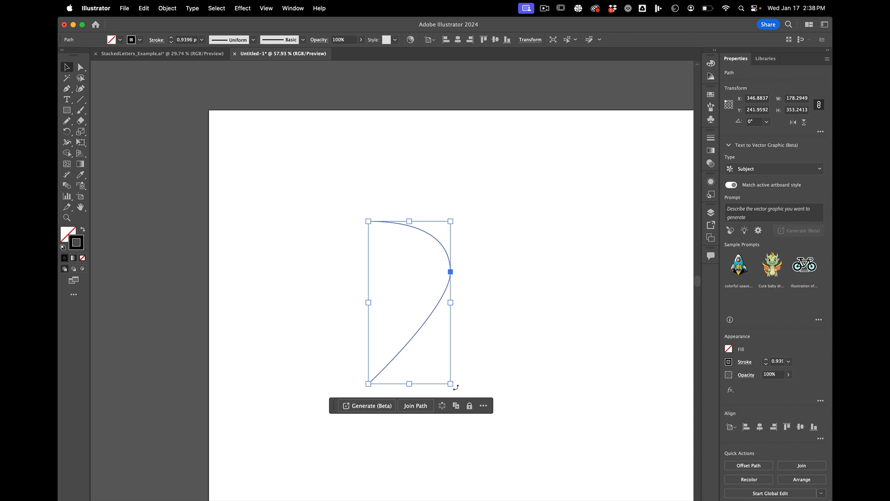
{"action": "left_click_drag", "start_coordinate": [456, 387], "coordinate": [418, 357]}
{"action": "key", "text": "super+z"}
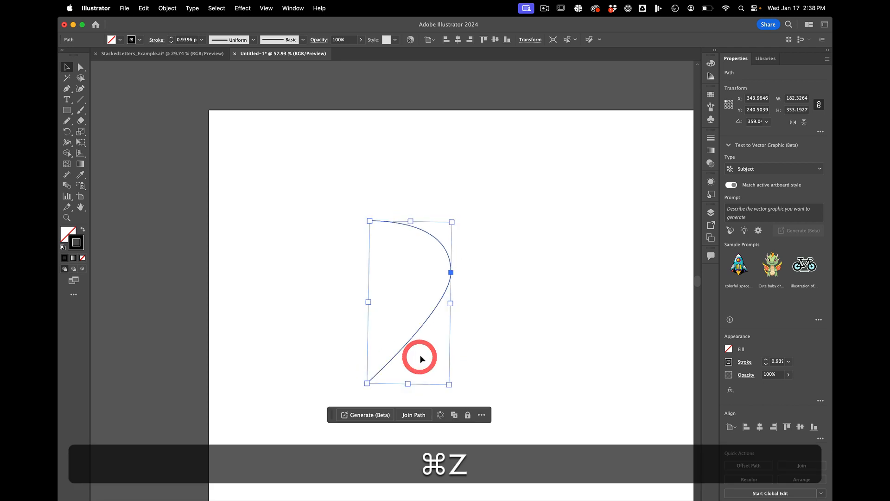
{"action": "left_click", "coordinate": [514, 229]}
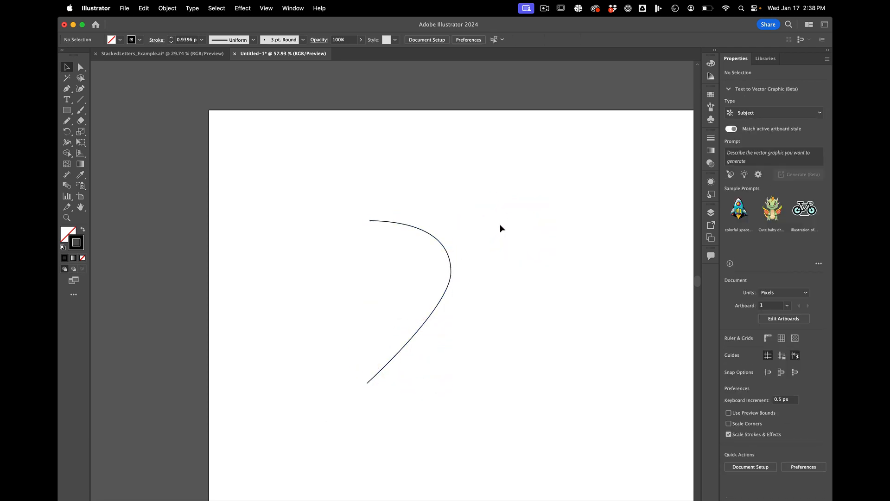
{"action": "left_click", "coordinate": [423, 232]}
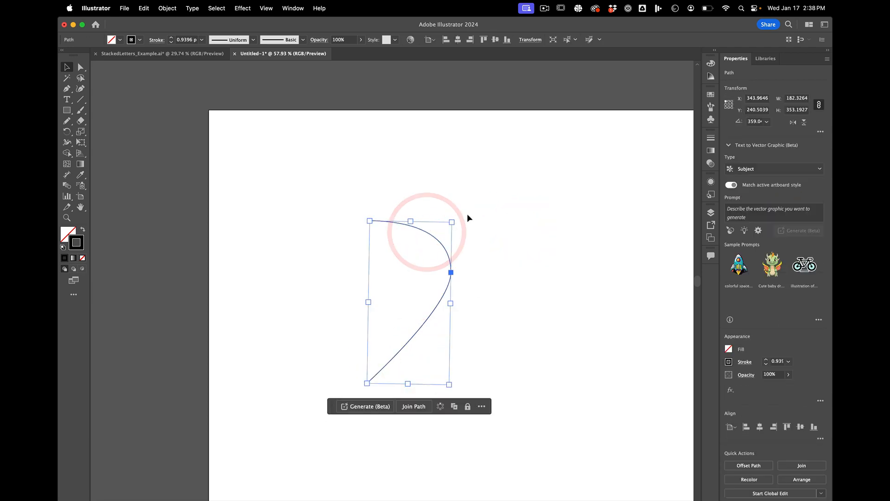
{"action": "left_click", "coordinate": [467, 215]}
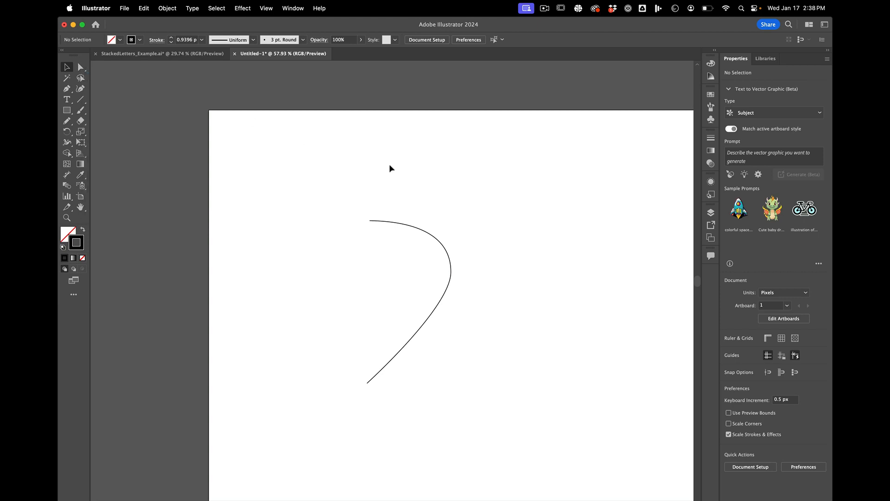
Step: Move only the curve's middle anchor to about X 557, Y 362 px with the Direct Selection tool and deselect the path
{"action": "key", "text": "a"}
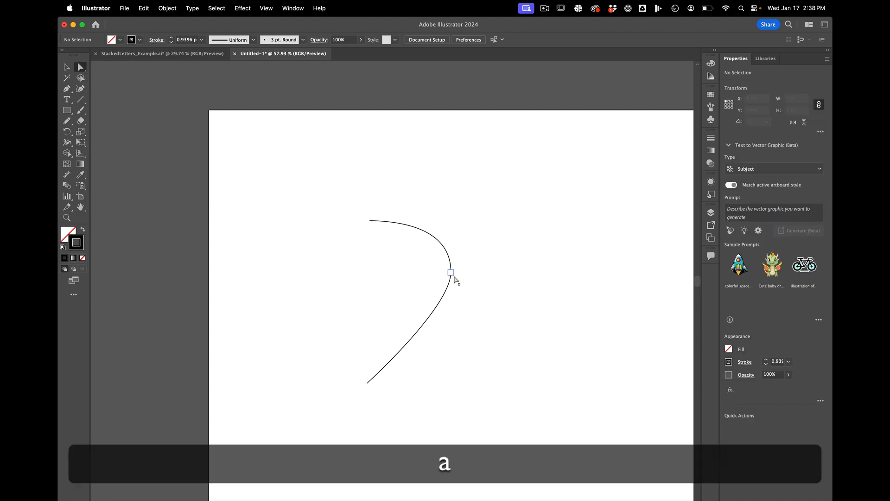
{"action": "mouse_move", "coordinate": [453, 275]}
{"action": "left_mouse_down"}
{"action": "mouse_move", "coordinate": [508, 268]}
{"action": "mouse_move", "coordinate": [452, 303]}
{"action": "mouse_move", "coordinate": [467, 277]}
{"action": "left_mouse_up"}
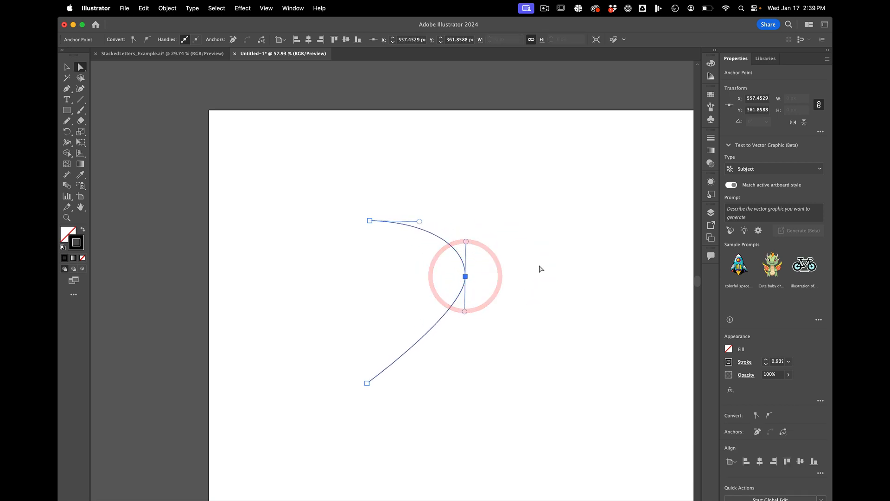
{"action": "key", "text": "n"}
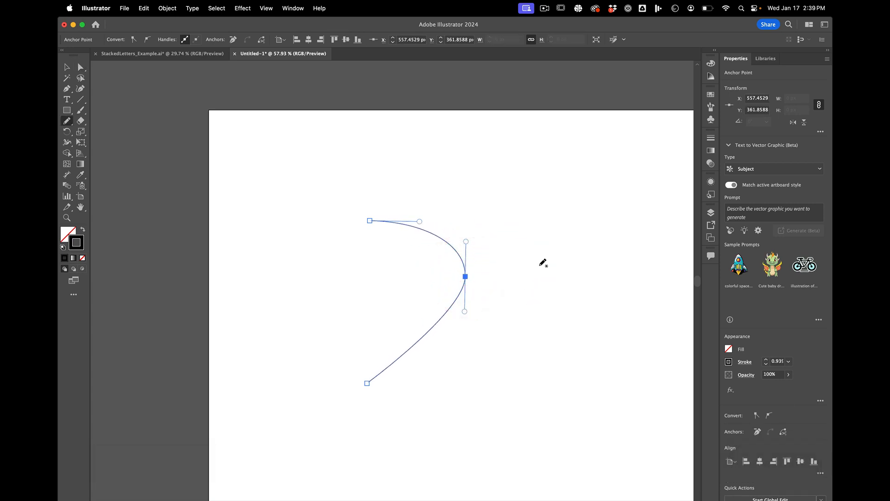
{"action": "key", "text": "v"}
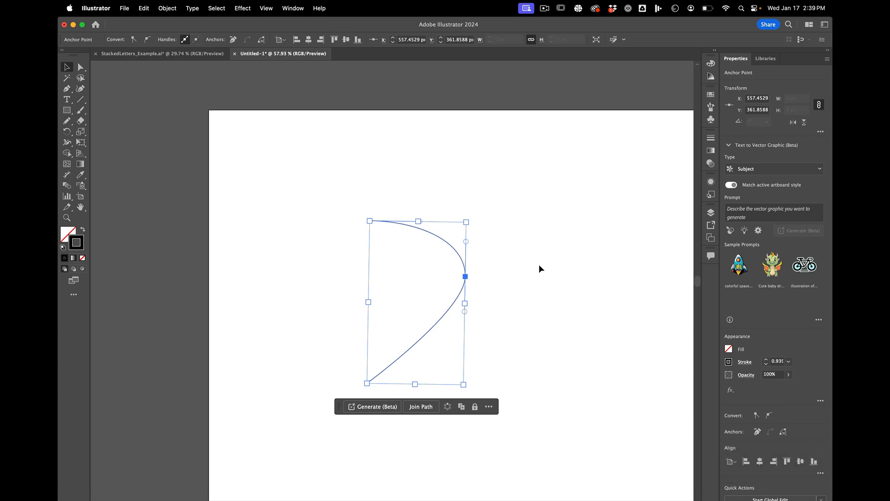
{"action": "key", "text": "a"}
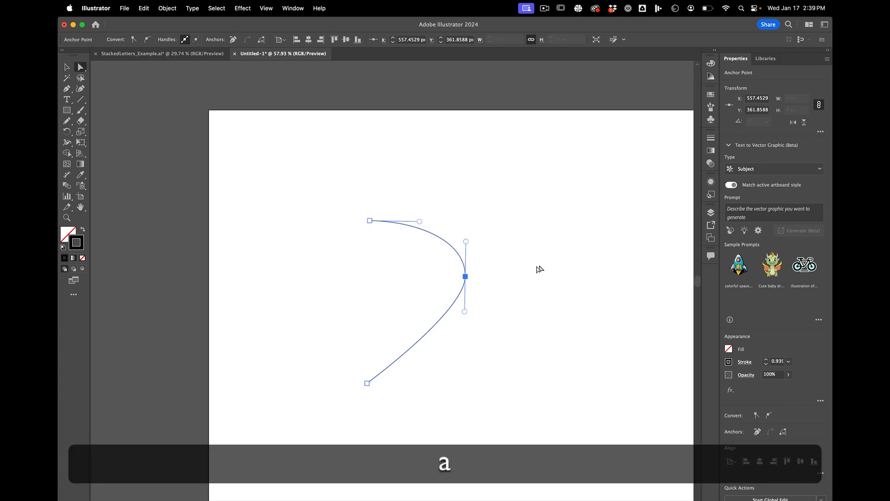
{"action": "left_click", "coordinate": [522, 270]}
Step: Move the curve's middle anchor to about X 525, Y 346 px and angle the upper end anchor's handle upward to arch the top segment
{"action": "mouse_move", "coordinate": [466, 277]}
{"action": "left_mouse_down"}
{"action": "mouse_move", "coordinate": [462, 295]}
{"action": "mouse_move", "coordinate": [421, 310]}
{"action": "mouse_move", "coordinate": [404, 306]}
{"action": "mouse_move", "coordinate": [466, 256]}
{"action": "mouse_move", "coordinate": [451, 269]}
{"action": "left_mouse_up"}
{"action": "left_click_drag", "start_coordinate": [451, 234], "coordinate": [409, 191]}
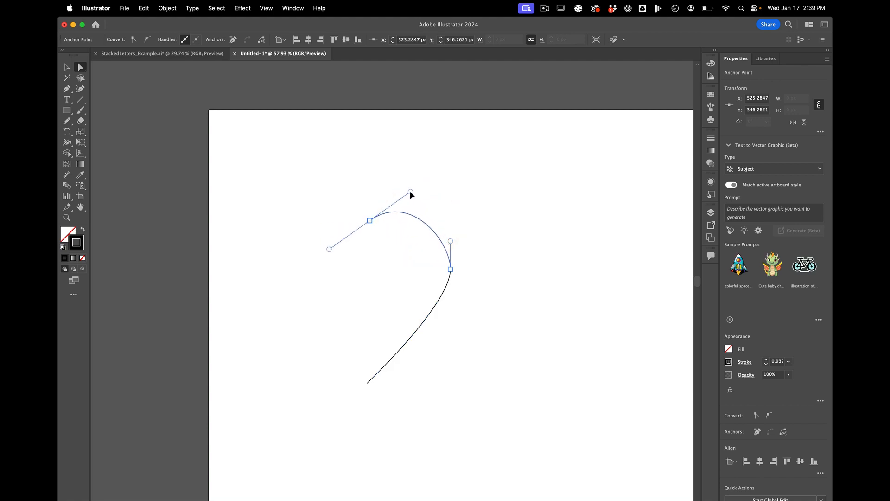
{"action": "left_click", "coordinate": [408, 190]}
{"action": "left_click", "coordinate": [467, 189]}
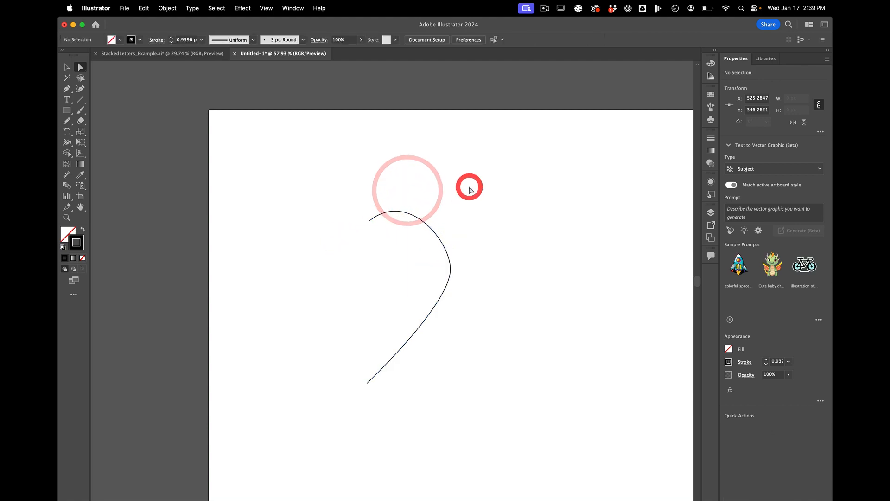
Step: Delete the entire reshaped curve from the artboard
{"action": "left_click", "coordinate": [420, 224]}
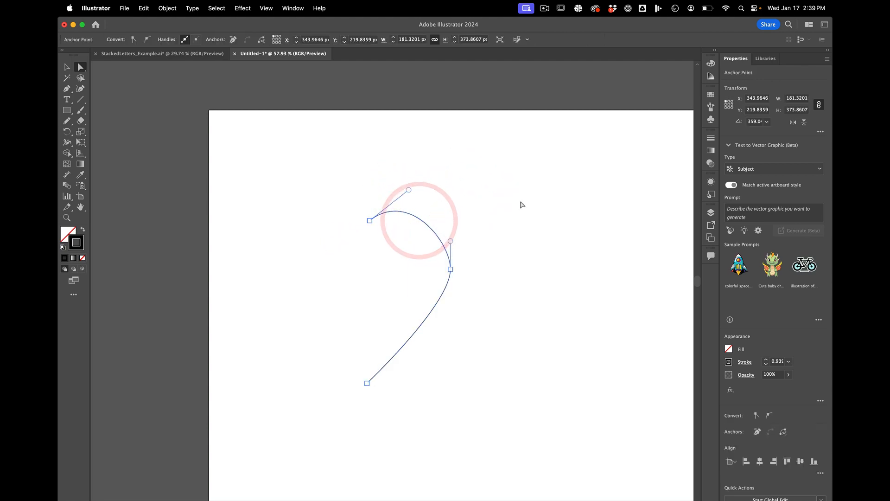
{"action": "key", "text": "BackSpace"}
{"action": "key", "text": "BackSpace"}
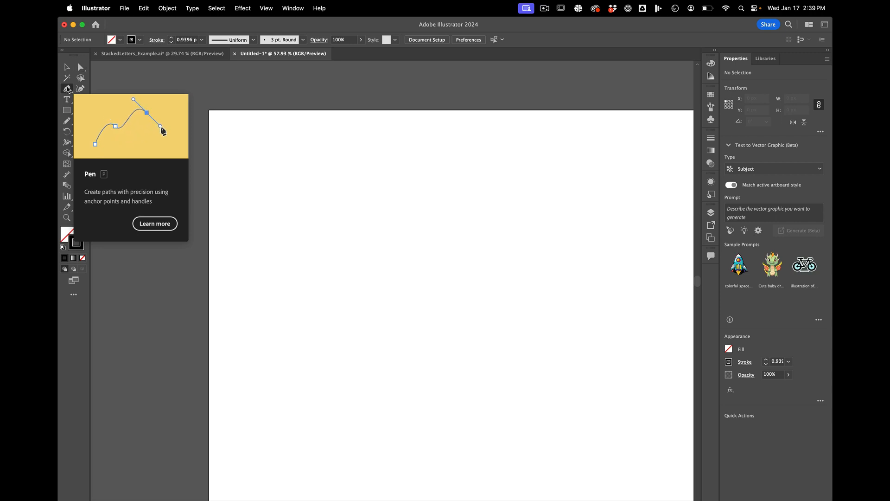
Step: Draw an open Pen curve with anchors at about (363, 292), (489, 208), (619, 338) and (363, 646) px, ending in a corner anchor, and deselect it
{"action": "left_click", "coordinate": [67, 89]}
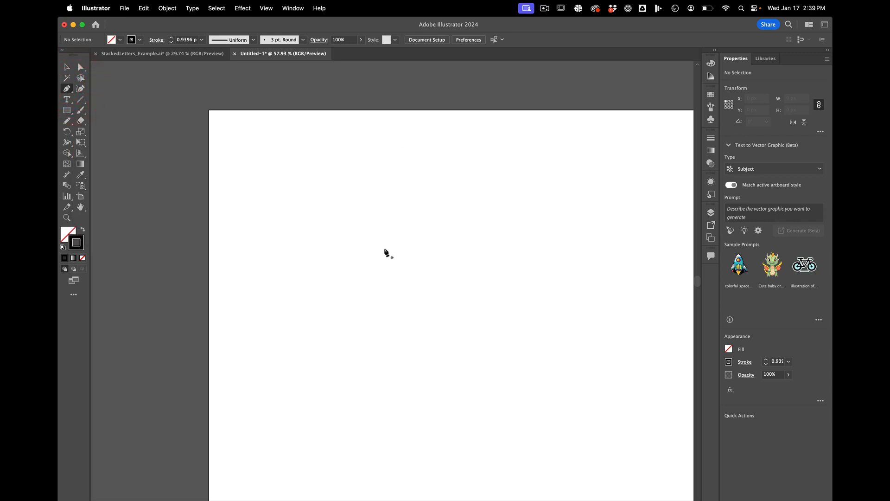
{"action": "left_click_drag", "start_coordinate": [387, 233], "coordinate": [402, 214]}
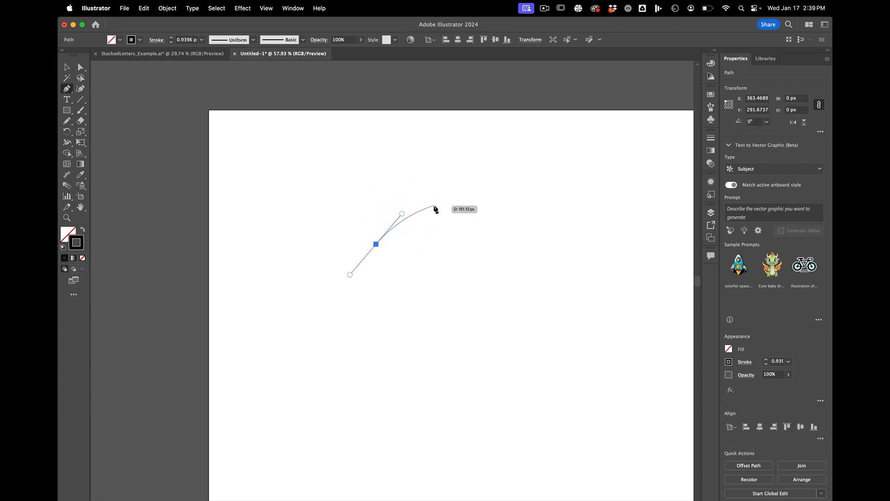
{"action": "left_click_drag", "start_coordinate": [434, 207], "coordinate": [477, 204]}
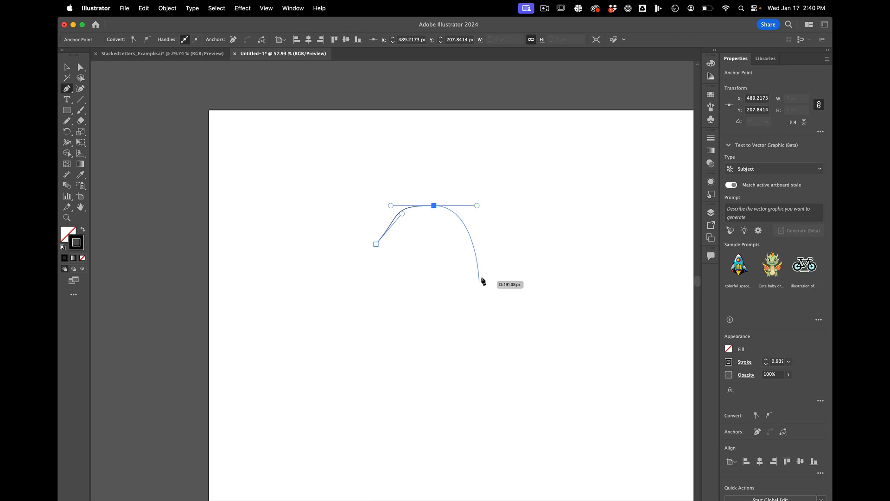
{"action": "left_click_drag", "start_coordinate": [483, 277], "coordinate": [489, 310]}
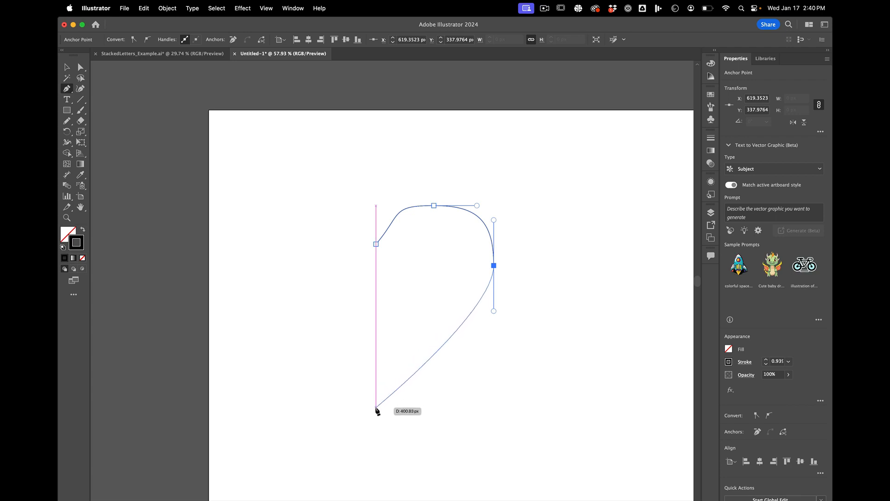
{"action": "left_click", "coordinate": [376, 408]}
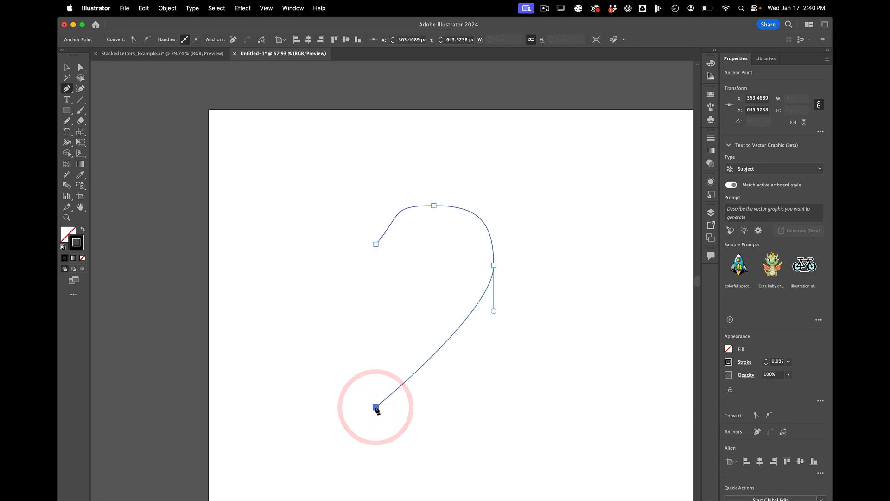
{"action": "key", "text": "a"}
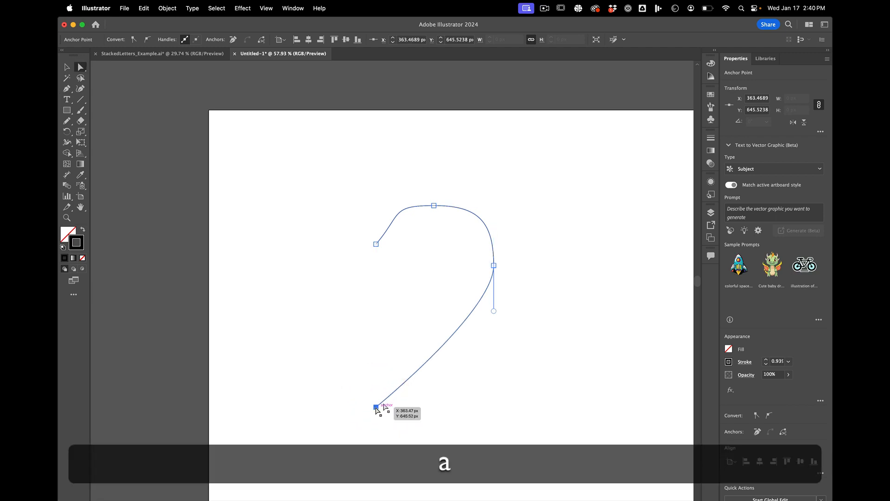
{"action": "left_click", "coordinate": [474, 397]}
Step: Stretch the whole curve to about 263 px wide with the Selection tool and deselect it
{"action": "key", "text": "v"}
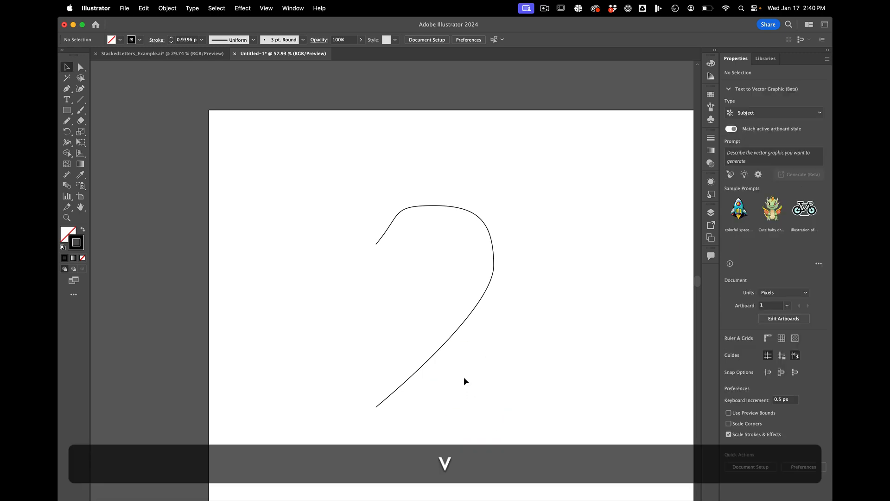
{"action": "left_click", "coordinate": [454, 340]}
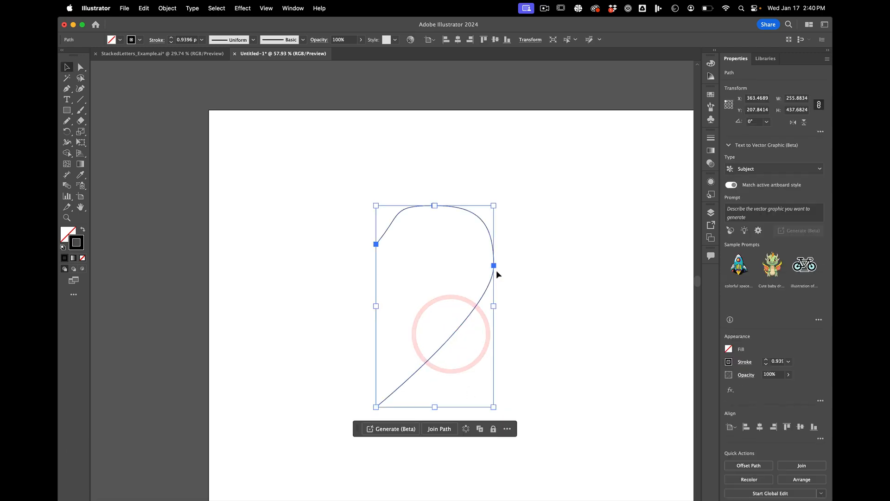
{"action": "left_click_drag", "start_coordinate": [495, 310], "coordinate": [498, 311]}
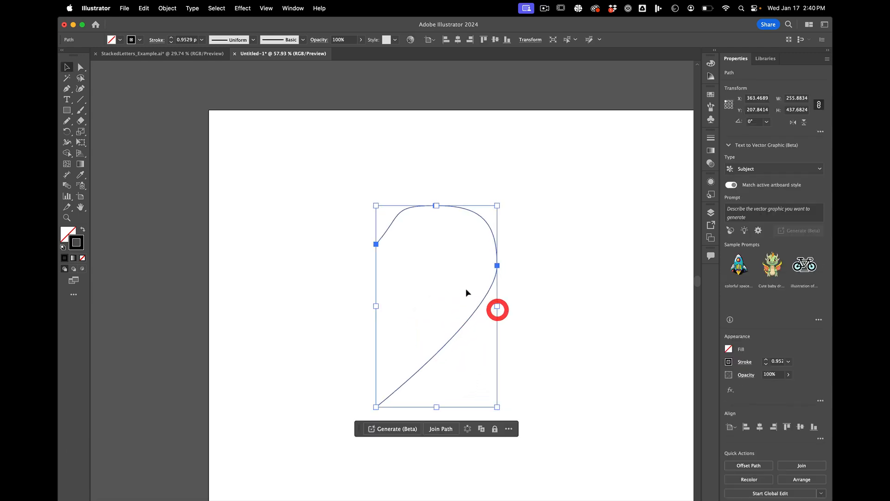
{"action": "left_click", "coordinate": [412, 188]}
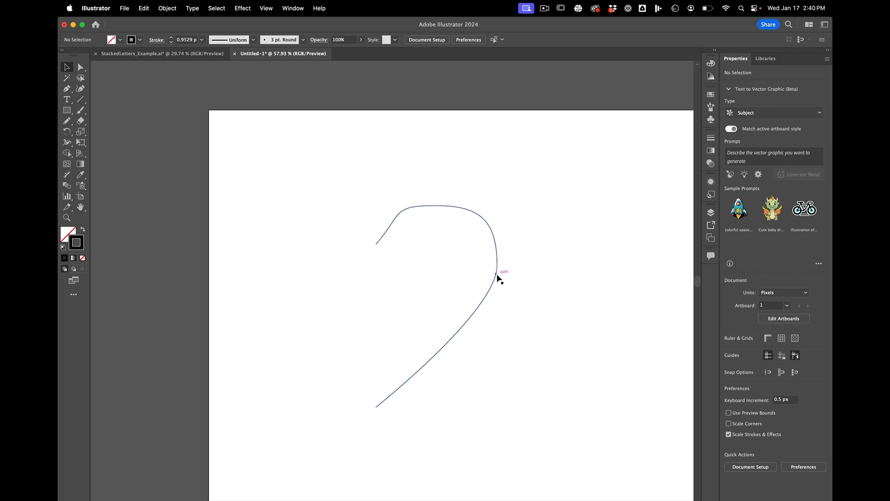
{"action": "left_click", "coordinate": [441, 289]}
Step: Move the curve's top anchor to about X 502, Y 201 px and steepen the start anchor's handle to round the opening segment
{"action": "key", "text": "a"}
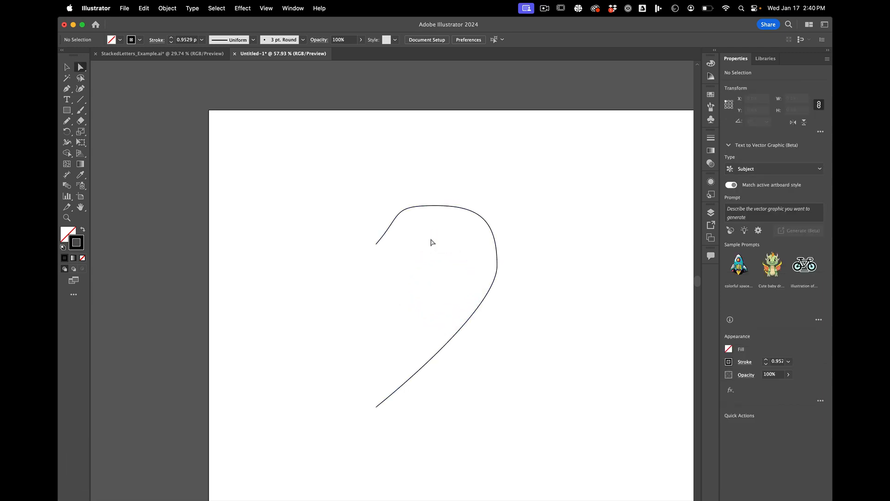
{"action": "left_click", "coordinate": [448, 207]}
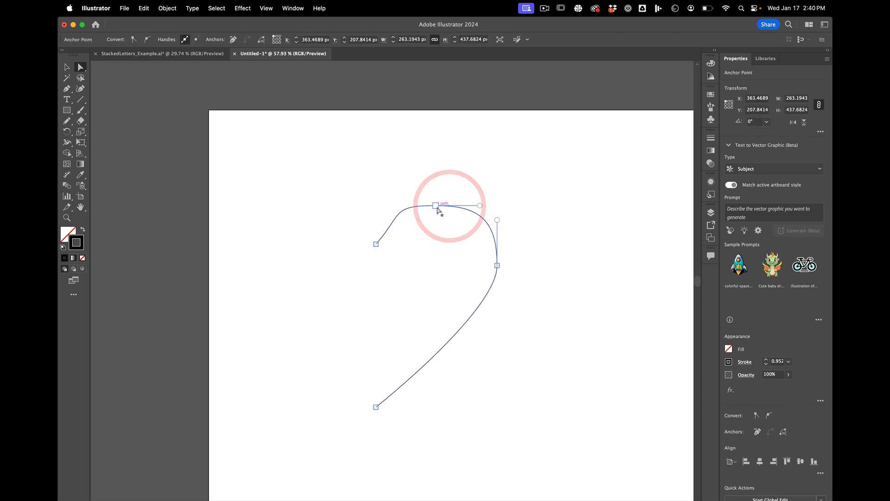
{"action": "left_click", "coordinate": [436, 206]}
{"action": "left_click_drag", "start_coordinate": [437, 206], "coordinate": [387, 218]}
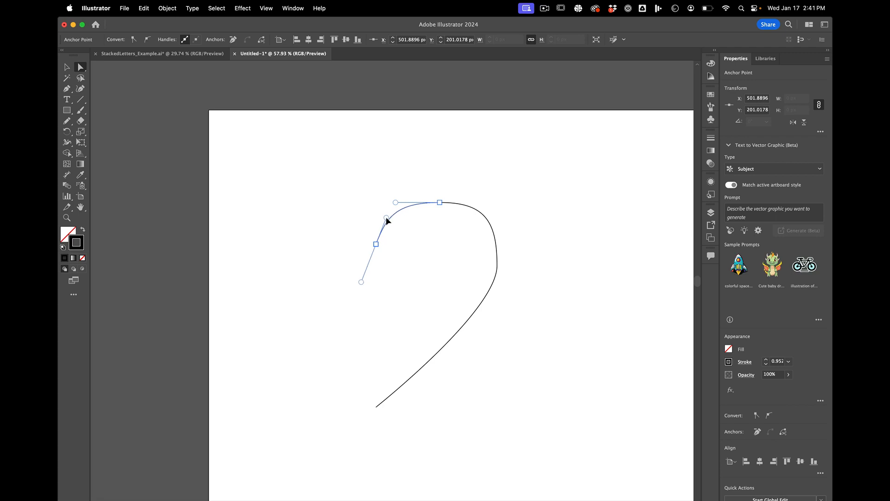
{"action": "left_click", "coordinate": [440, 203]}
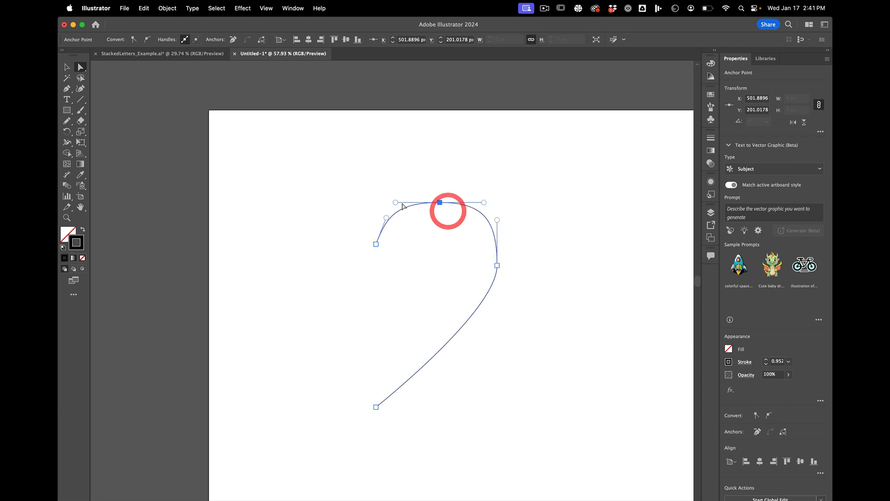
Step: Shorten the top anchor's right handle, extend the rightmost anchor's lower handle to round the lower segment, and deselect the curve
{"action": "left_click_drag", "start_coordinate": [485, 205], "coordinate": [496, 221]}
{"action": "left_click", "coordinate": [480, 203]}
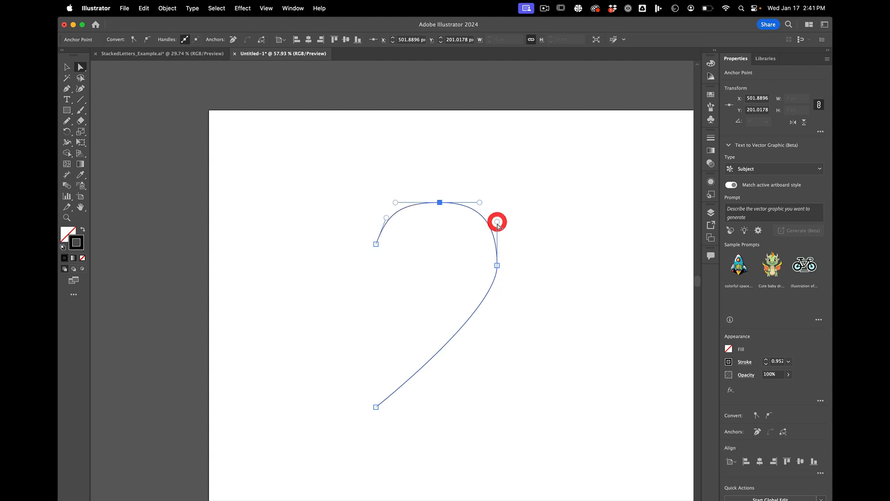
{"action": "left_click", "coordinate": [498, 267]}
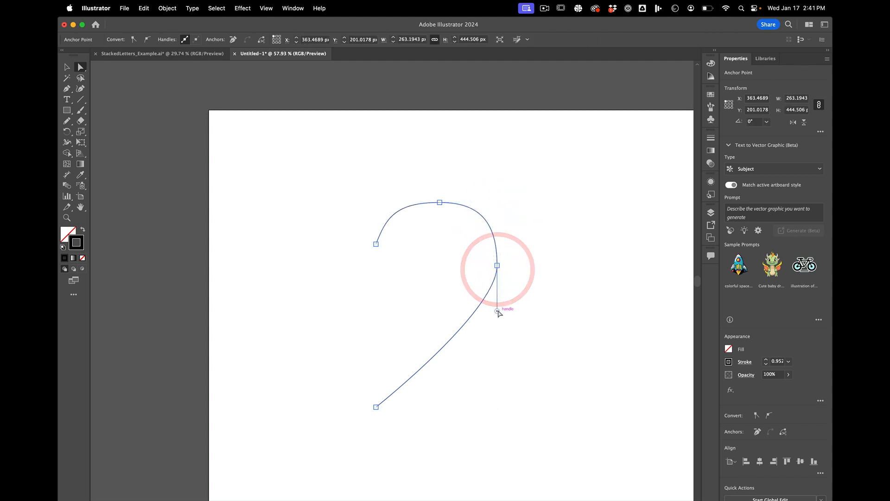
{"action": "left_click_drag", "start_coordinate": [497, 311], "coordinate": [491, 358]}
{"action": "left_click", "coordinate": [487, 282]}
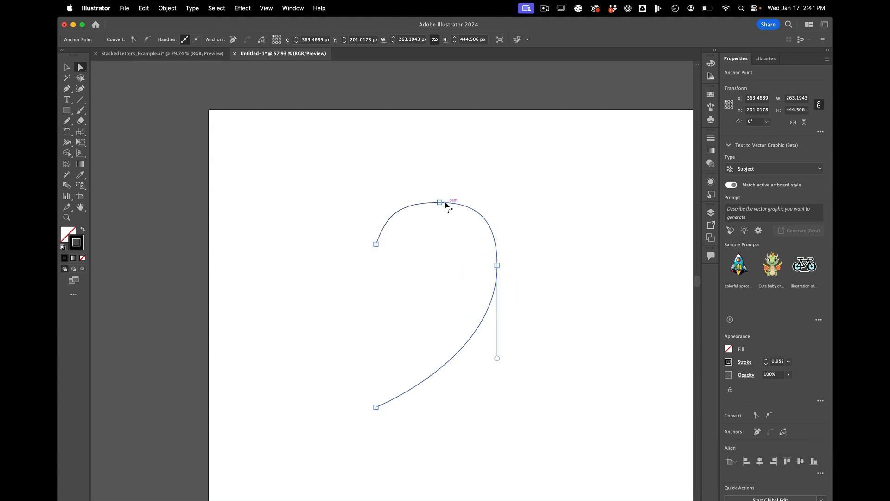
{"action": "left_click", "coordinate": [436, 191]}
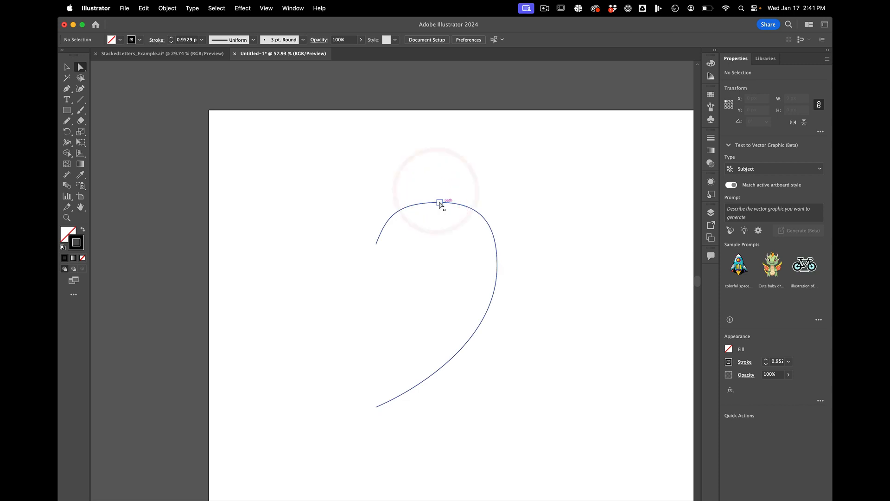
Step: Move the top anchor to about X 495, Y 182 px and the rightmost anchor to about X 626, Y 357 px, extending the handles between them
{"action": "left_click_drag", "start_coordinate": [440, 202], "coordinate": [437, 194]}
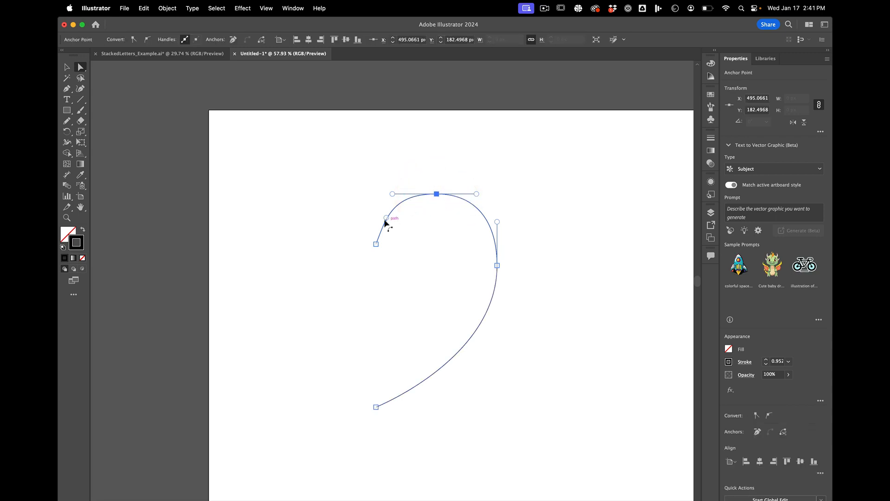
{"action": "left_click", "coordinate": [437, 194]}
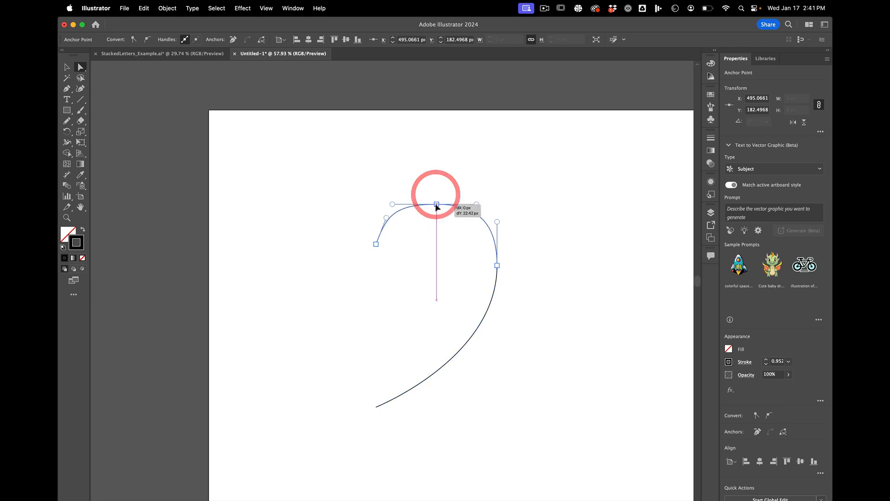
{"action": "left_click", "coordinate": [438, 195]}
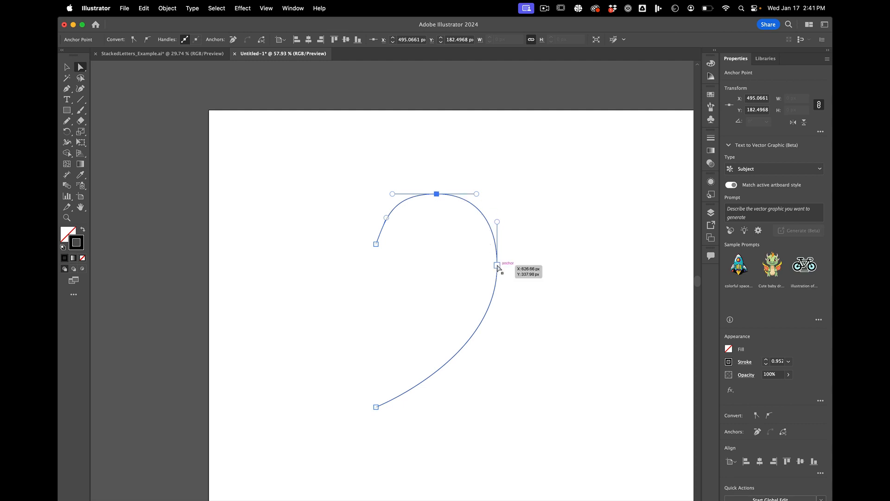
{"action": "mouse_move", "coordinate": [498, 267]}
{"action": "left_mouse_down"}
{"action": "mouse_move", "coordinate": [510, 282]}
{"action": "mouse_move", "coordinate": [474, 291]}
{"action": "mouse_move", "coordinate": [496, 276]}
{"action": "left_mouse_up"}
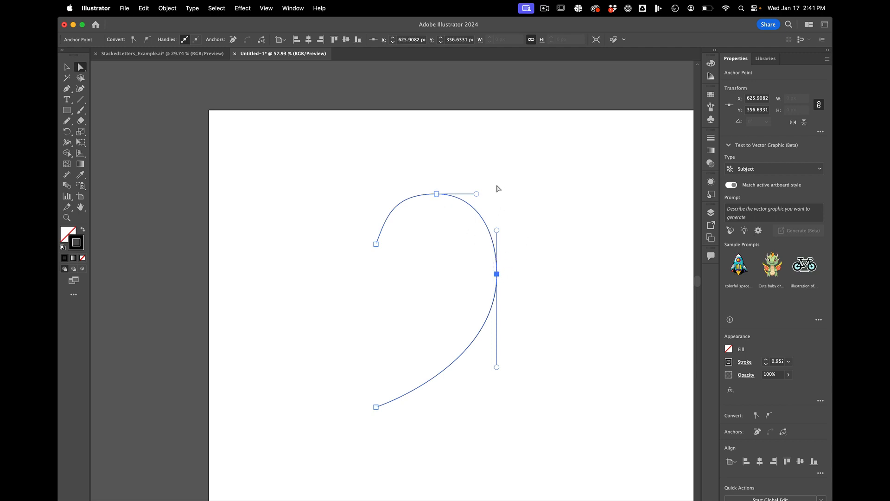
{"action": "mouse_move", "coordinate": [476, 194]}
{"action": "left_mouse_down"}
{"action": "mouse_move", "coordinate": [467, 194]}
{"action": "mouse_move", "coordinate": [479, 194]}
{"action": "left_mouse_up"}
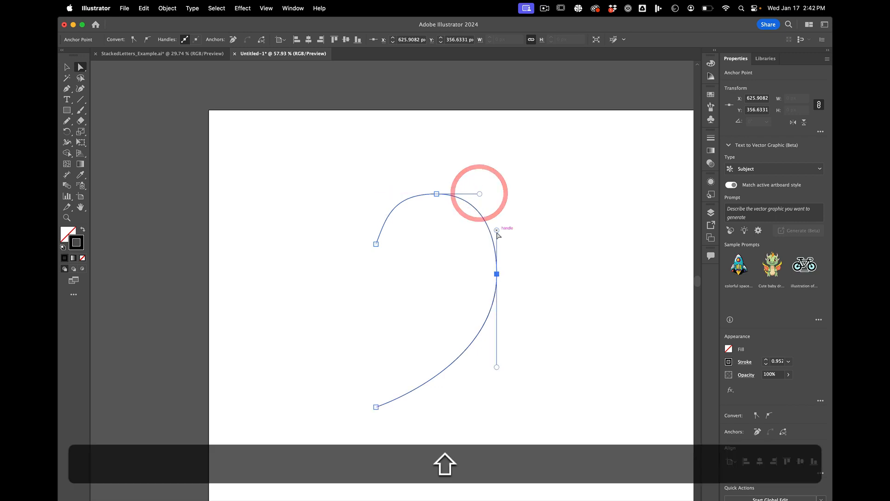
{"action": "mouse_move", "coordinate": [497, 231]}
{"action": "left_mouse_down"}
{"action": "mouse_move", "coordinate": [497, 216]}
{"action": "mouse_move", "coordinate": [497, 223]}
{"action": "left_mouse_up"}
Step: Raise the top anchor to about X 495, Y 172 px and shorten its left handle and the rightmost anchor's lower handle
{"action": "left_click_drag", "start_coordinate": [438, 193], "coordinate": [477, 190]}
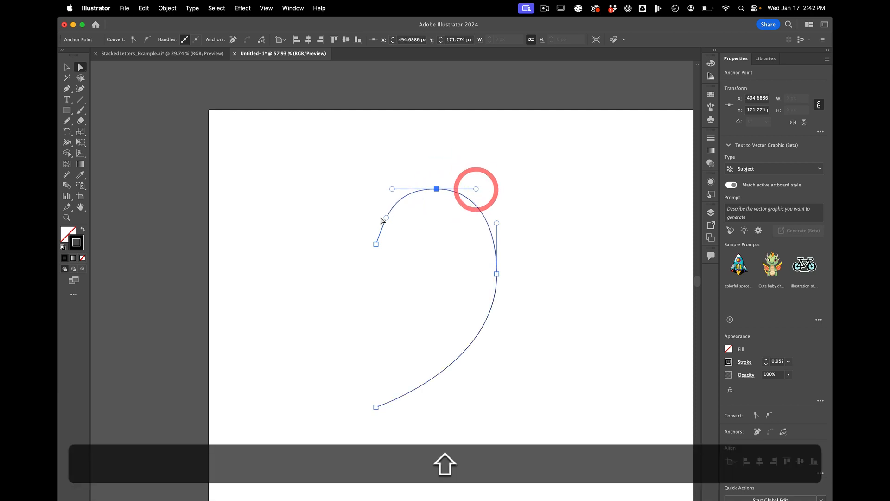
{"action": "left_click_drag", "start_coordinate": [393, 189], "coordinate": [401, 189]}
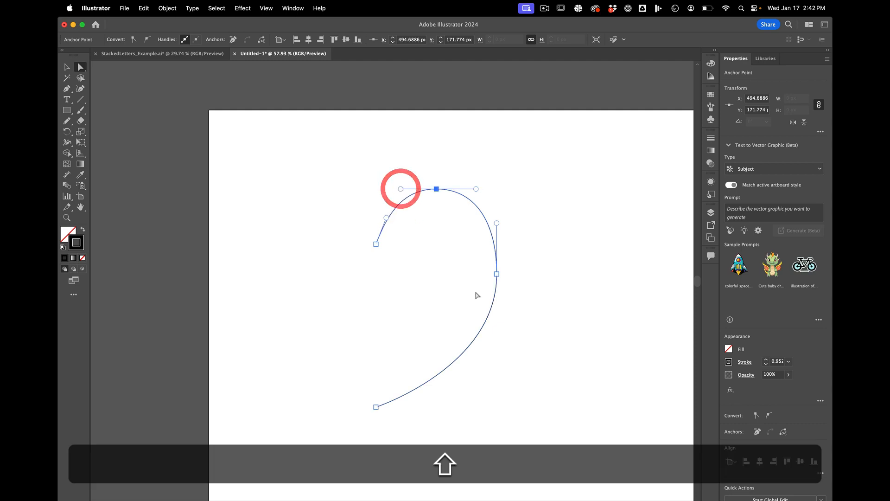
{"action": "left_click", "coordinate": [497, 274]}
{"action": "left_click", "coordinate": [496, 274]}
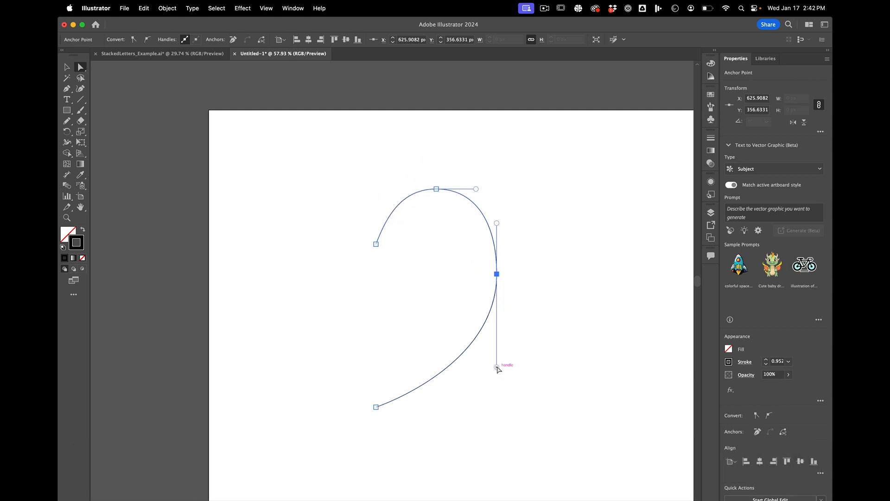
{"action": "left_click_drag", "start_coordinate": [497, 367], "coordinate": [492, 342]}
Step: Raise the curve's start anchor to about X 363, Y 262 px, adjust its handle, and deselect the curve
{"action": "left_click_drag", "start_coordinate": [376, 244], "coordinate": [376, 231]}
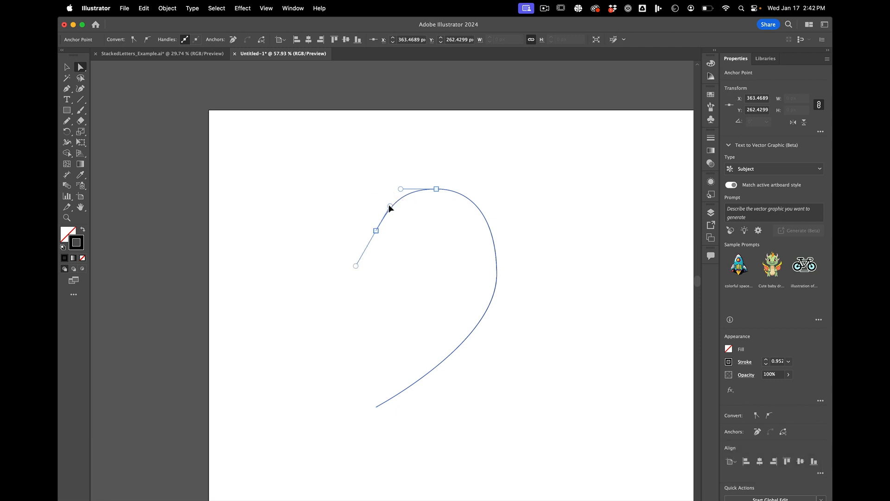
{"action": "left_click", "coordinate": [389, 204]}
{"action": "left_click", "coordinate": [526, 230]}
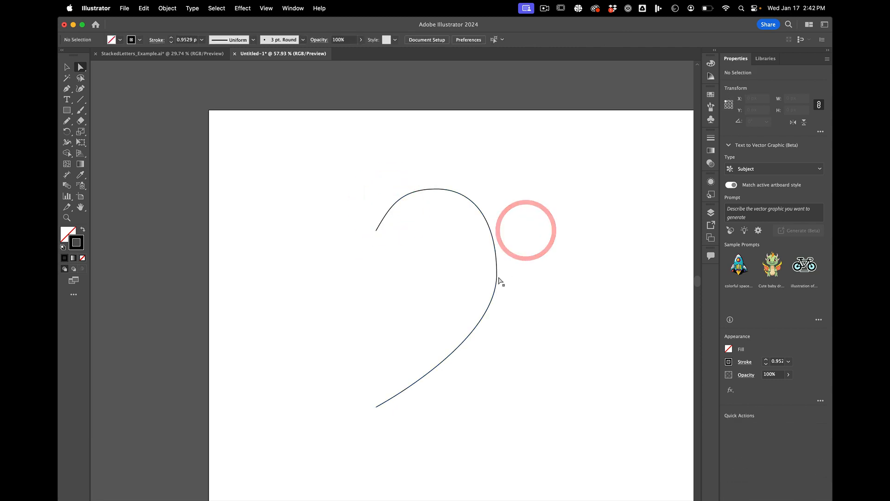
{"action": "left_click", "coordinate": [497, 275]}
{"action": "key", "text": "v"}
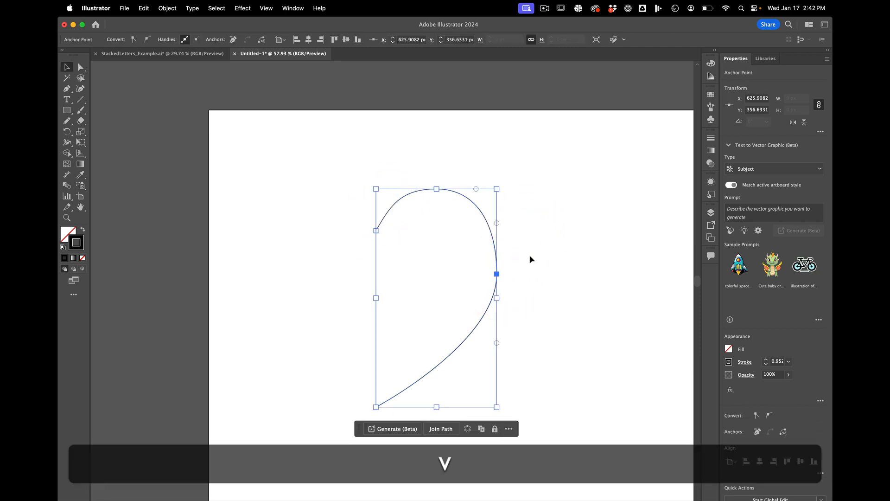
{"action": "left_click", "coordinate": [531, 259]}
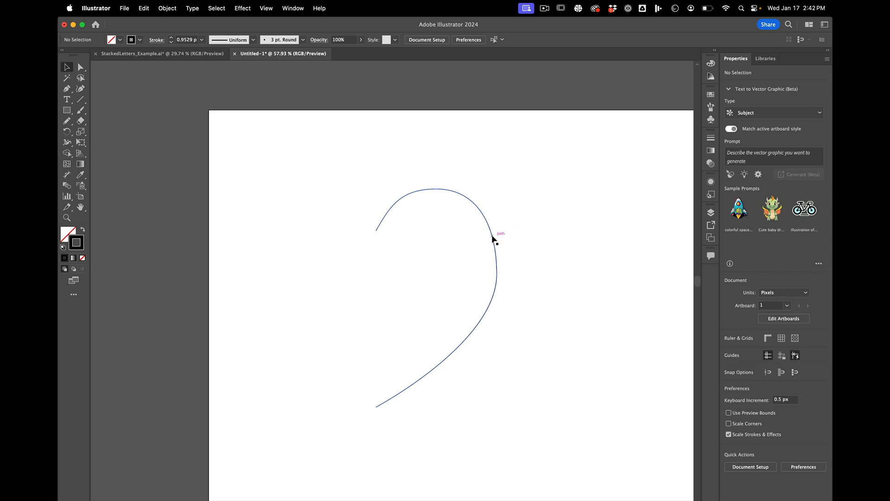
Step: Cut the entire curve with the Selection tool and undo the cut
{"action": "scroll", "coordinate": [493, 238], "scroll_direction": "right", "scroll_amount": 3}
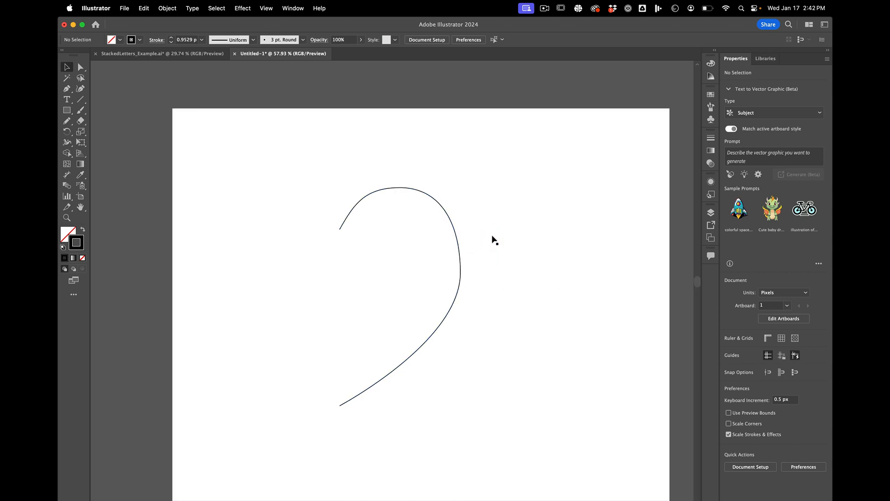
{"action": "left_click", "coordinate": [455, 225]}
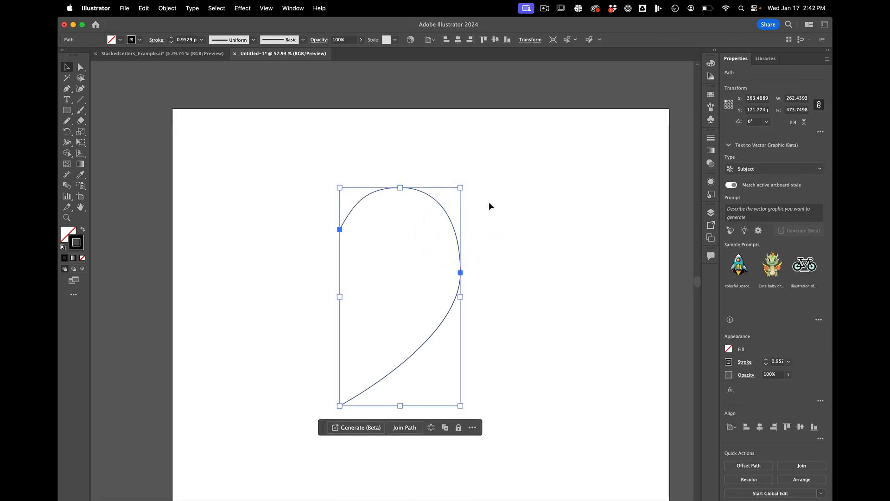
{"action": "left_click", "coordinate": [500, 224]}
{"action": "left_click", "coordinate": [447, 214]}
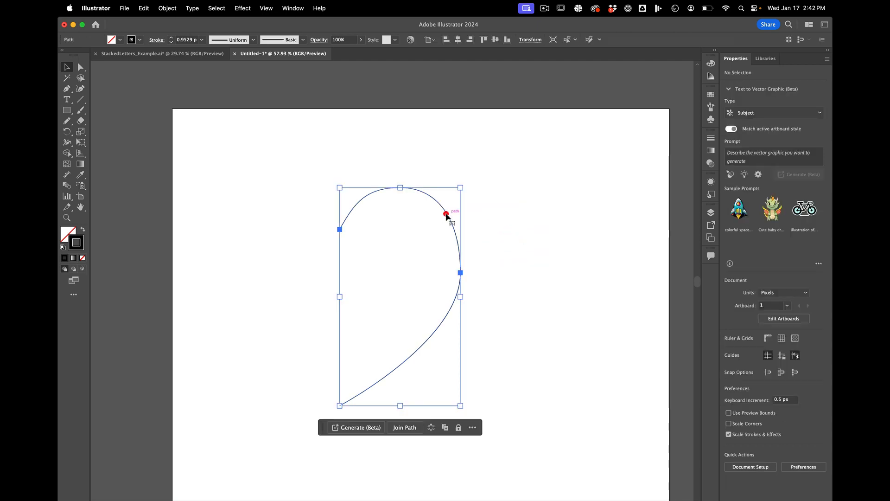
{"action": "left_click", "coordinate": [501, 215]}
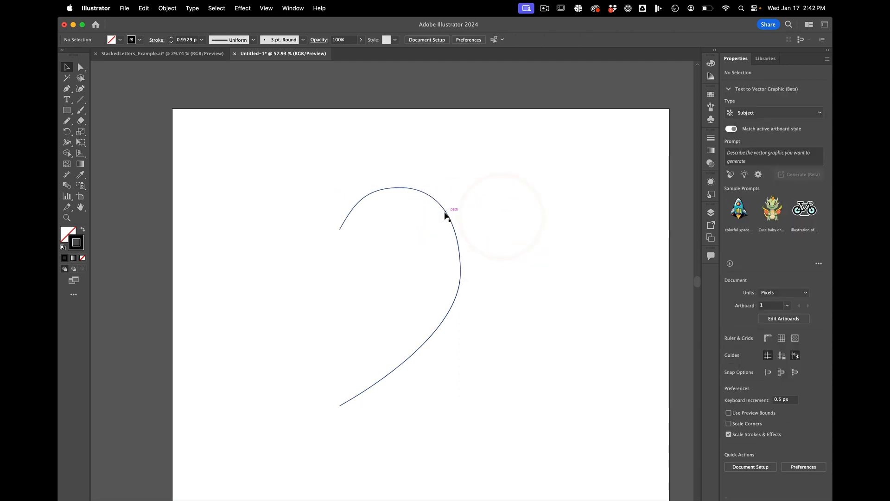
{"action": "left_click", "coordinate": [445, 212]}
{"action": "key", "text": "super+x"}
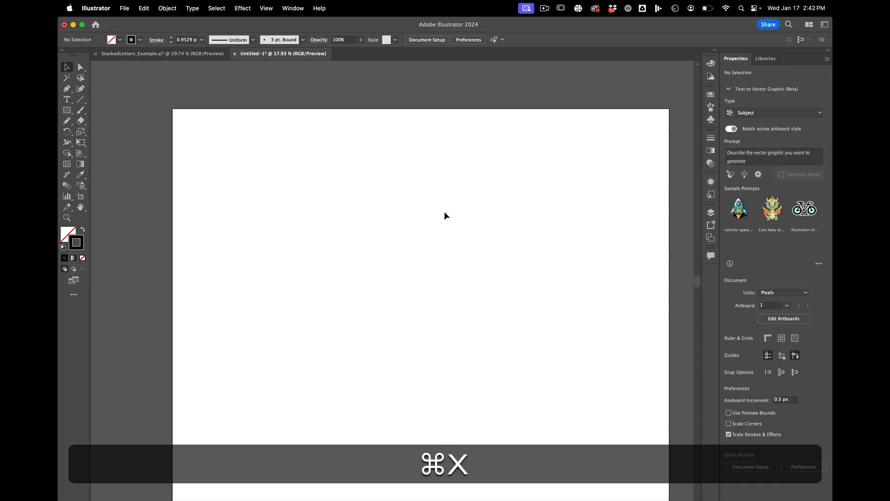
{"action": "key", "text": "super+z"}
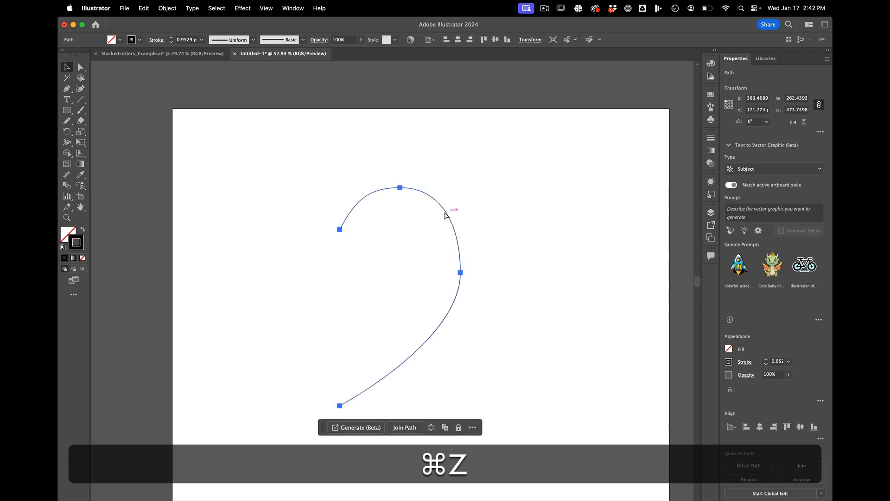
Step: Paste a copy of the curve, move it to about X 517, Y 147 px, and delete that copy
{"action": "key", "text": "super+c"}
{"action": "key", "text": "super+v"}
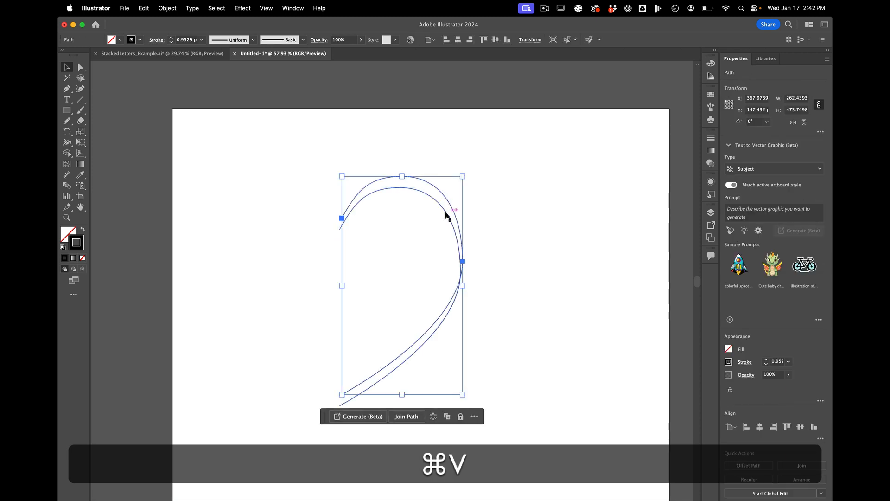
{"action": "left_click_drag", "start_coordinate": [452, 205], "coordinate": [521, 204]}
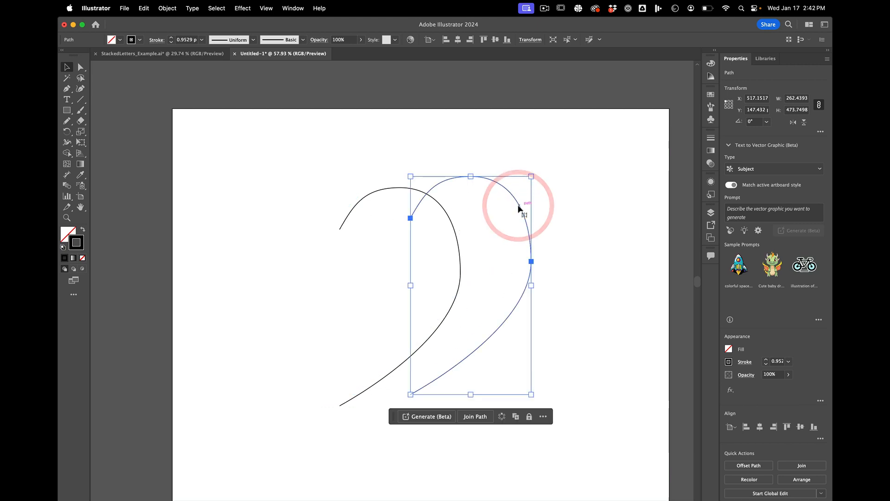
{"action": "key", "text": "BackSpace"}
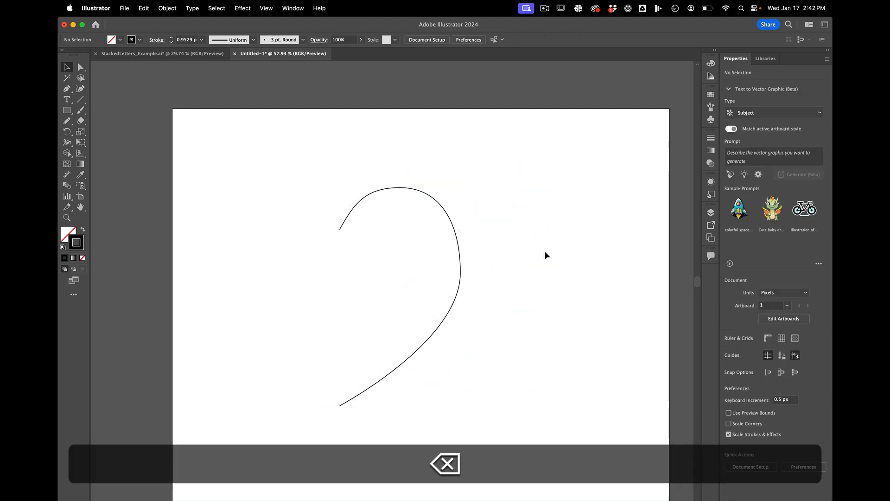
Step: Copy the curve, paste it in front, move the duplicate to about X 601, Y 179 px, and deselect it
{"action": "left_click", "coordinate": [458, 239]}
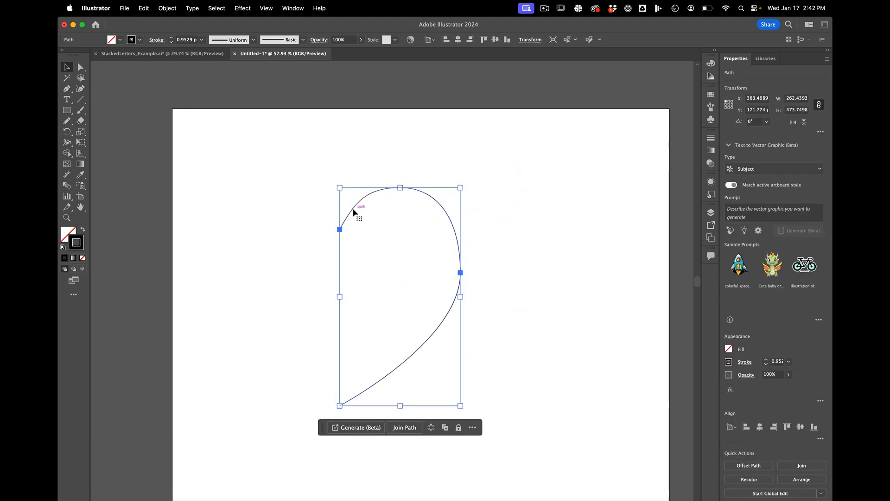
{"action": "key", "text": "super+c"}
{"action": "key", "text": "super"}
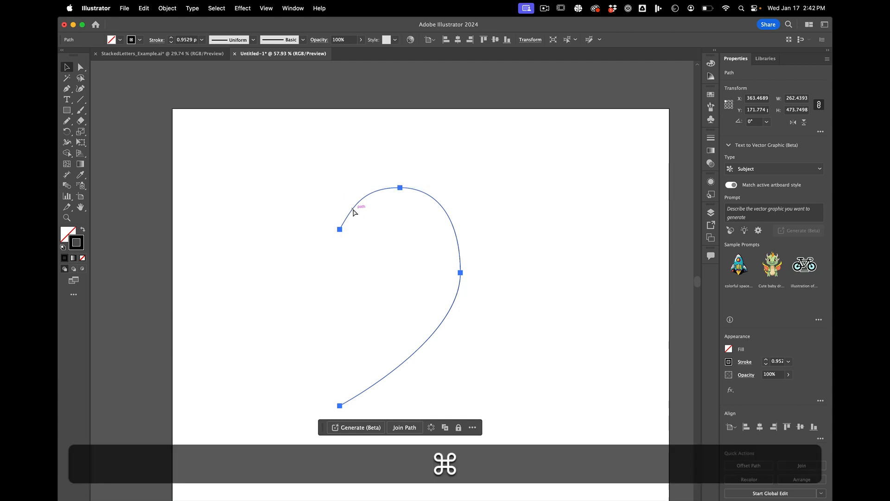
{"action": "key", "text": "super+f"}
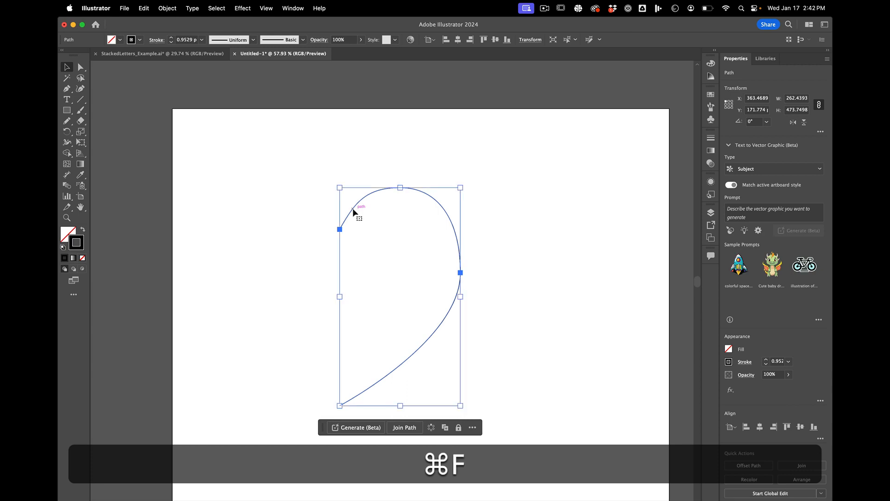
{"action": "left_click_drag", "start_coordinate": [431, 198], "coordinate": [541, 200]}
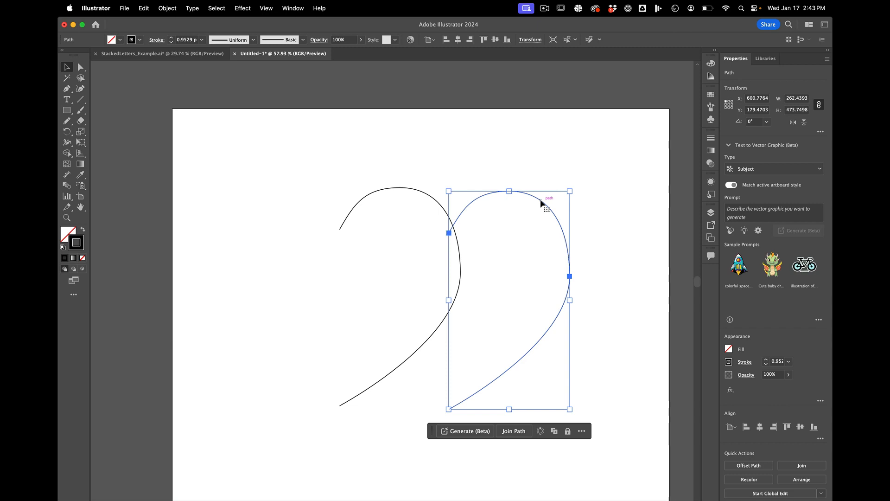
{"action": "left_click", "coordinate": [532, 135]}
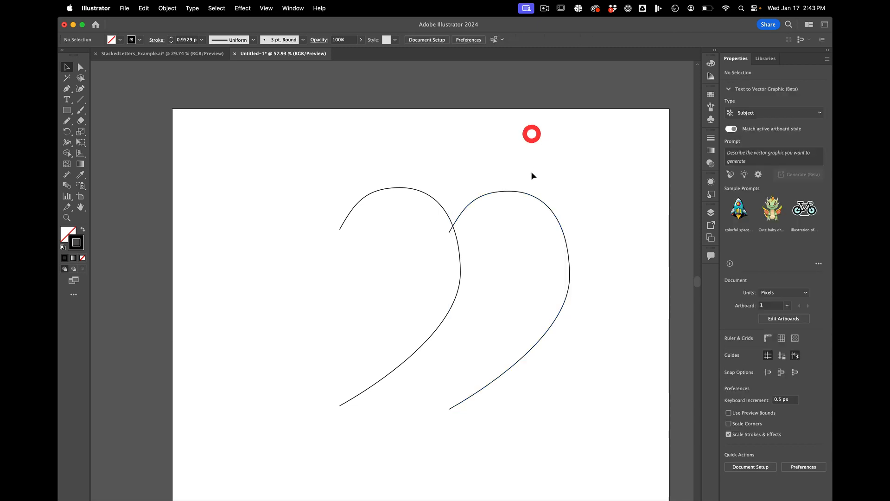
Step: Delete the duplicate curve on the right of the original
{"action": "left_click", "coordinate": [537, 198]}
{"action": "left_click", "coordinate": [560, 117]}
{"action": "left_click_drag", "start_coordinate": [487, 151], "coordinate": [586, 341]}
{"action": "key", "text": "BackSpace"}
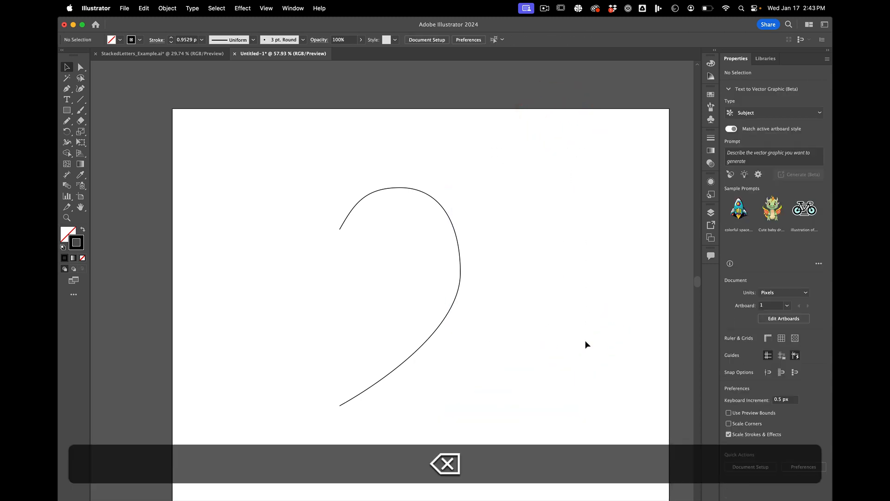
Step: Paste another copy of the curve and move it horizontally to about X 559, Y 147 px
{"action": "left_click", "coordinate": [460, 271]}
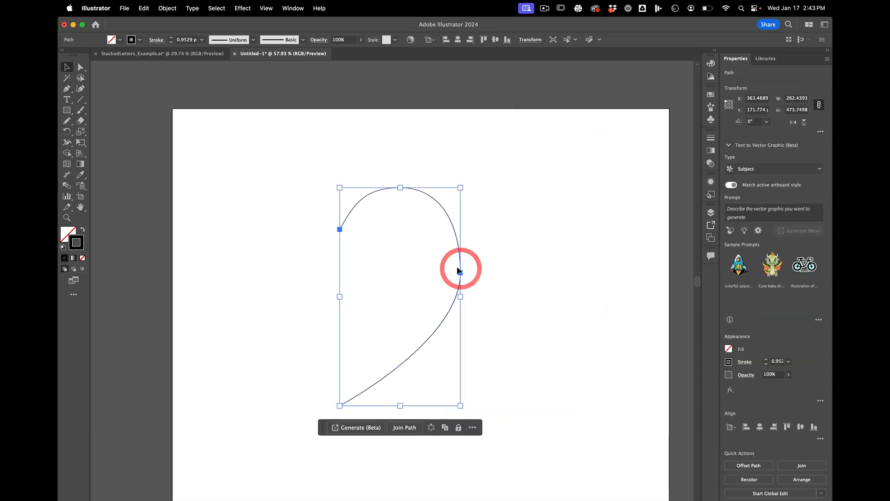
{"action": "key", "text": "super+v"}
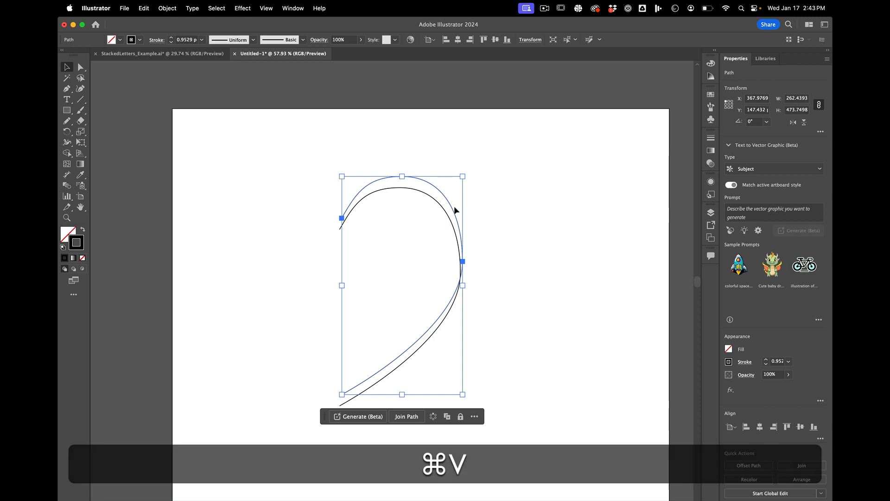
{"action": "left_click_drag", "start_coordinate": [455, 208], "coordinate": [542, 208]}
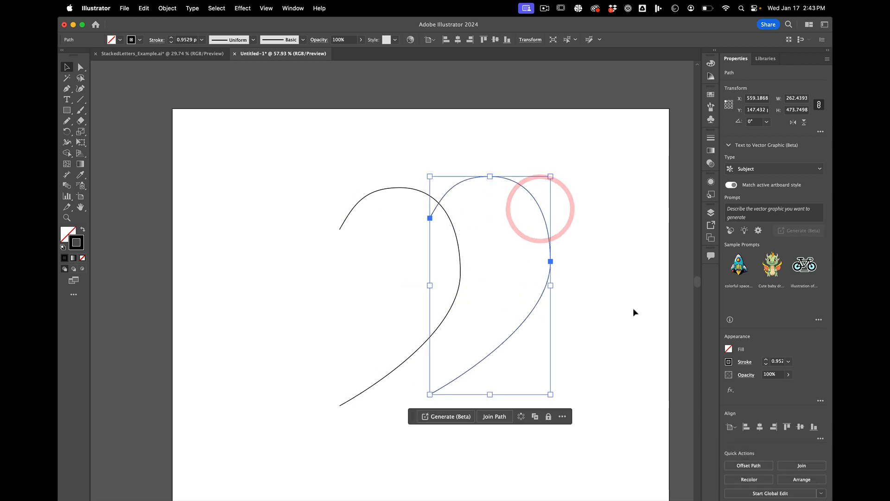
Step: Reflect the pasted curve across the vertical axis
{"action": "left_click", "coordinate": [168, 8]}
{"action": "mouse_move", "coordinate": [208, 24]}
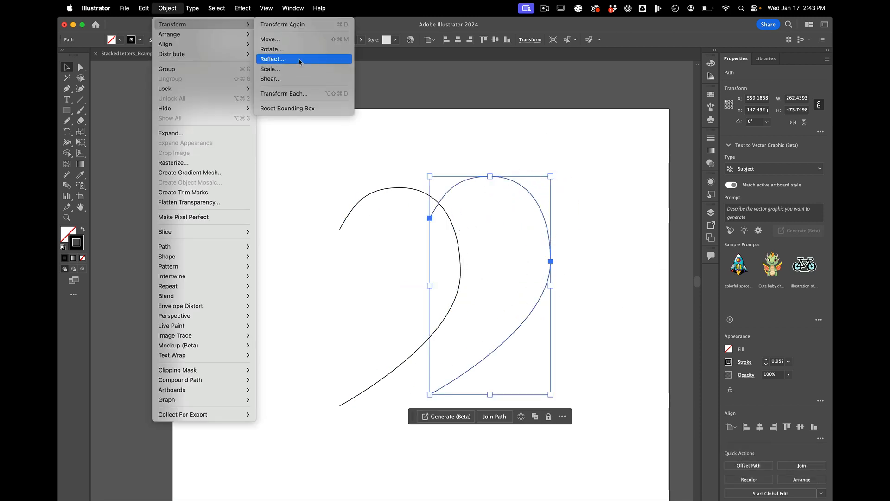
{"action": "left_click", "coordinate": [299, 61]}
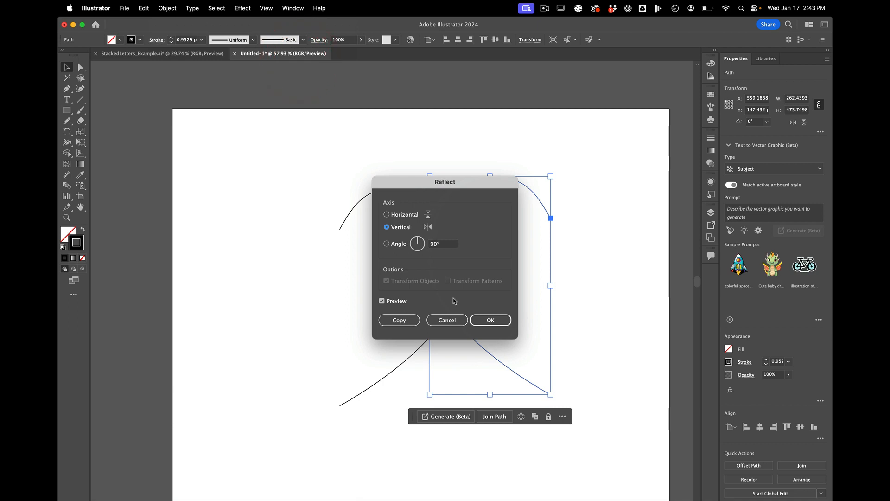
{"action": "left_click", "coordinate": [481, 320]}
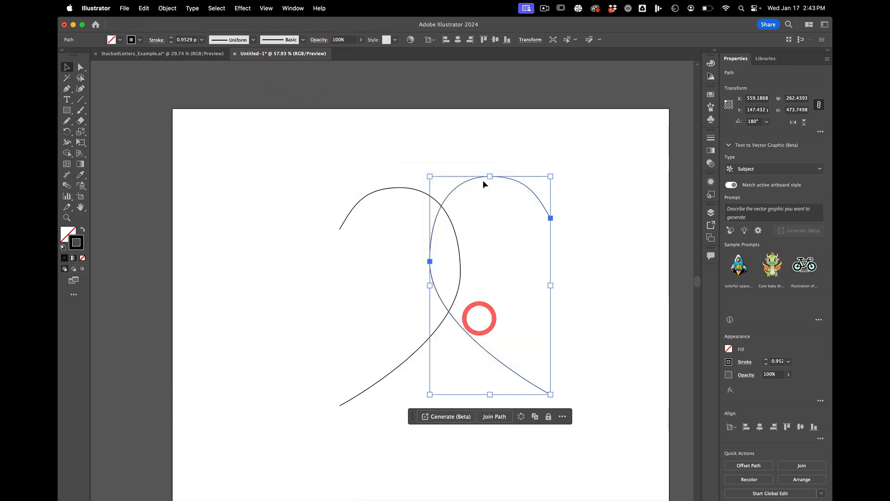
Step: Move the reflected curve to about X 101, Y 172 px so its end anchors meet the original curve, and deselect it
{"action": "left_click_drag", "start_coordinate": [513, 183], "coordinate": [274, 189]}
{"action": "left_click", "coordinate": [338, 267]}
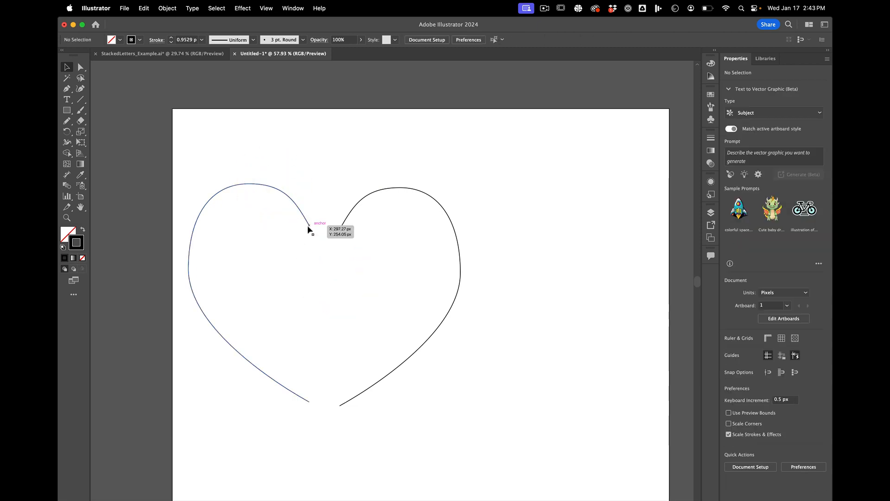
{"action": "left_click_drag", "start_coordinate": [309, 228], "coordinate": [340, 231]}
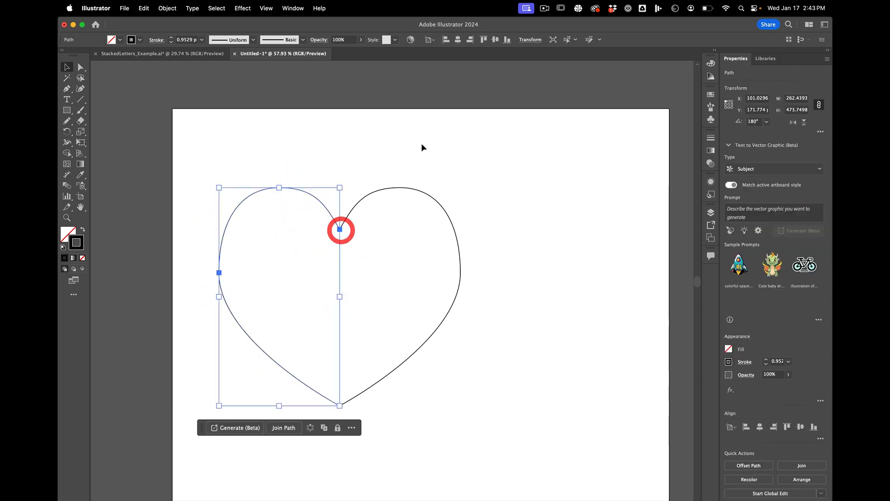
{"action": "left_click", "coordinate": [422, 145]}
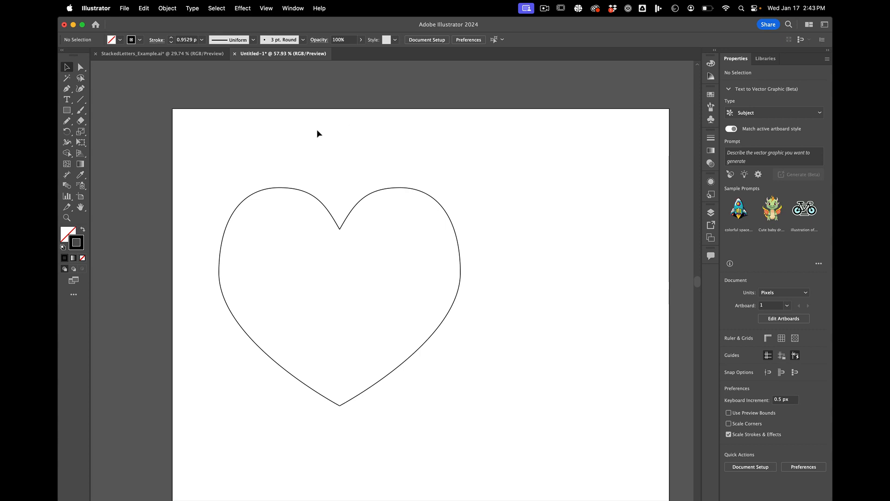
Step: Delete the reflected curve that forms the left half of the heart
{"action": "left_click", "coordinate": [373, 190]}
{"action": "left_click", "coordinate": [479, 146]}
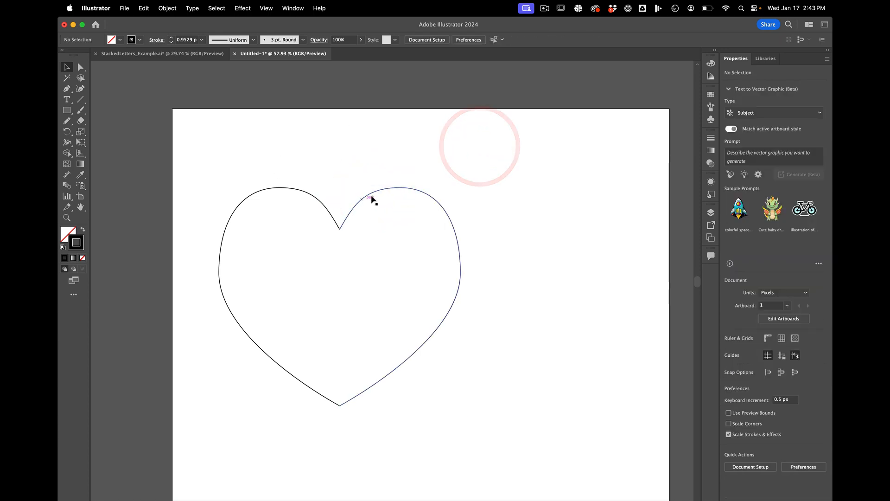
{"action": "left_click_drag", "start_coordinate": [284, 146], "coordinate": [262, 377]}
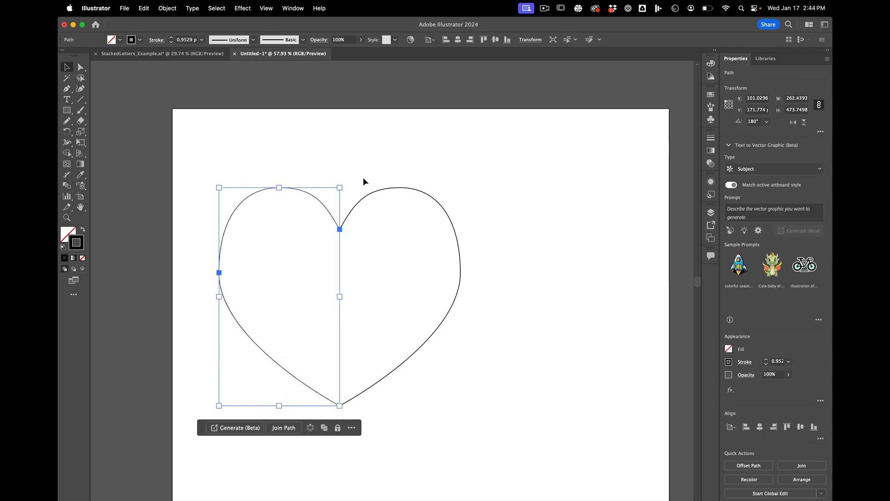
{"action": "key", "text": "BackSpace"}
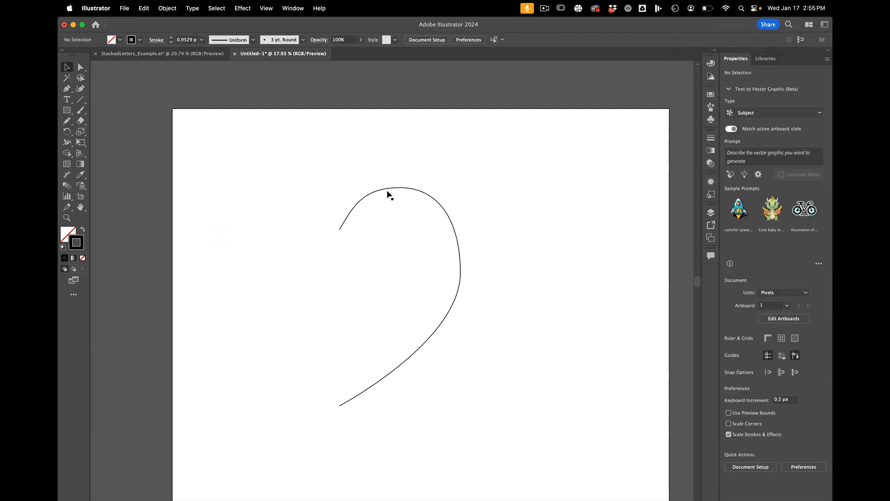
Step: Apply a Transform effect to the remaining curve with a left-edge reference point, 1 copy and Reflect X, and deselect it
{"action": "left_click", "coordinate": [387, 190]}
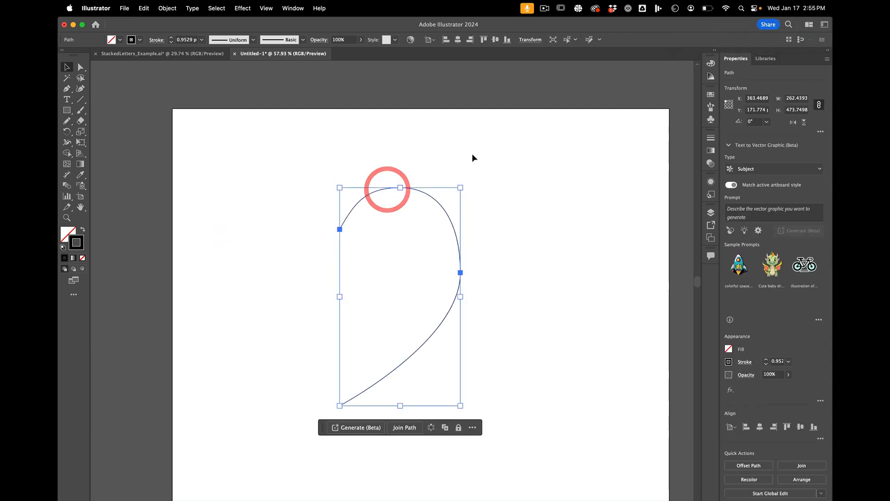
{"action": "left_click", "coordinate": [243, 8]}
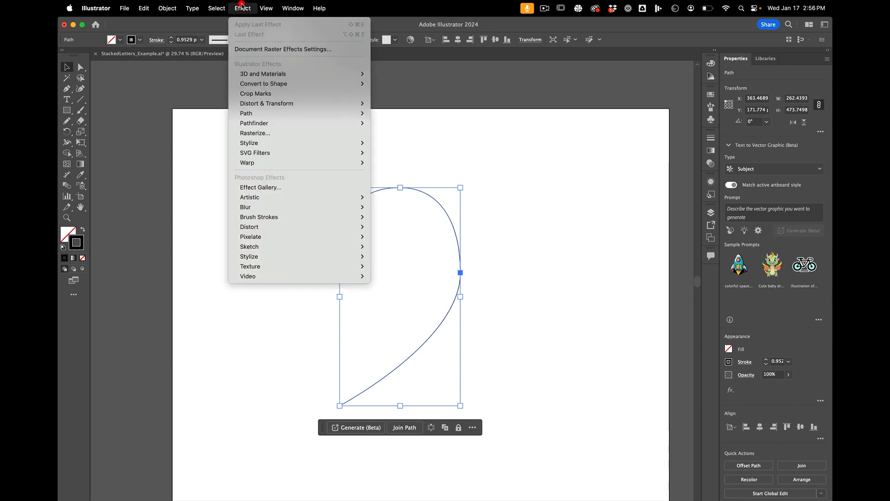
{"action": "mouse_move", "coordinate": [248, 107]}
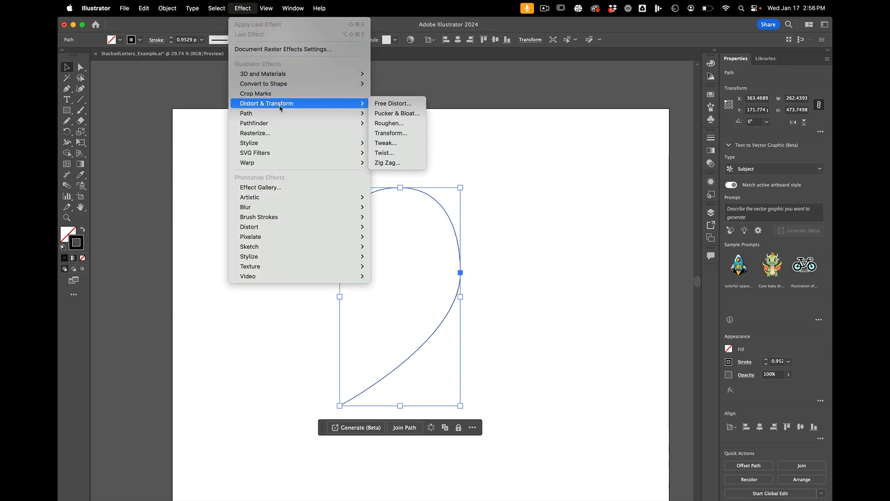
{"action": "left_click", "coordinate": [414, 135]}
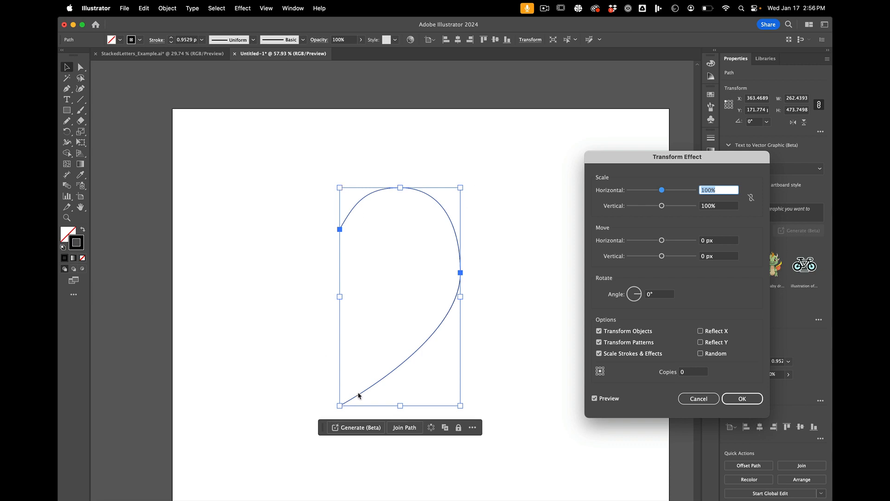
{"action": "left_click", "coordinate": [597, 375]}
{"action": "left_click", "coordinate": [692, 374]}
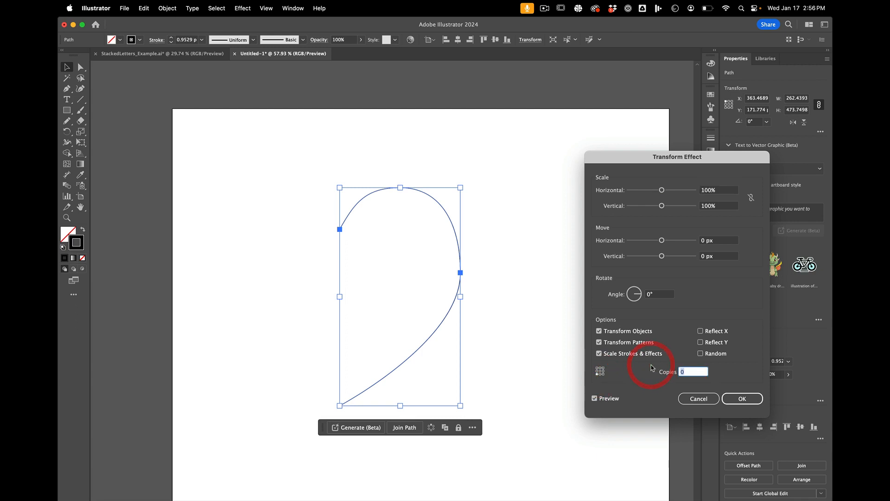
{"action": "type", "text": "1"}
{"action": "left_click", "coordinate": [713, 333]}
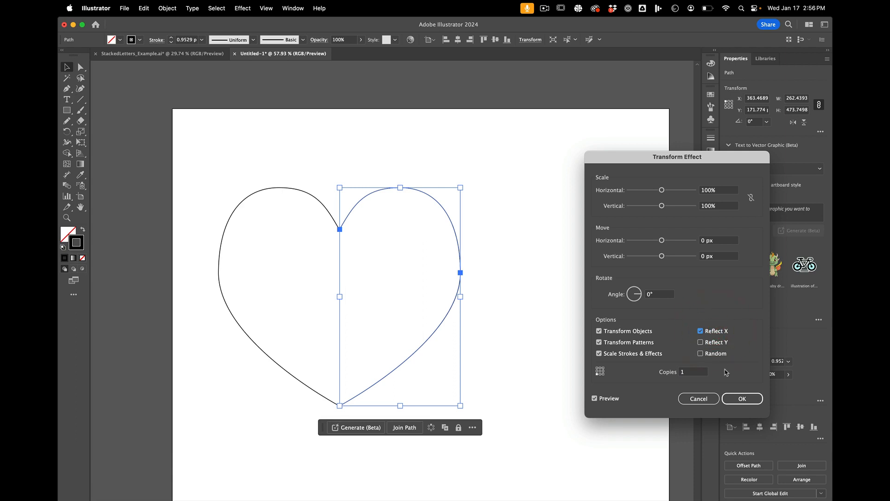
{"action": "left_click", "coordinate": [741, 397]}
{"action": "left_click", "coordinate": [580, 323]}
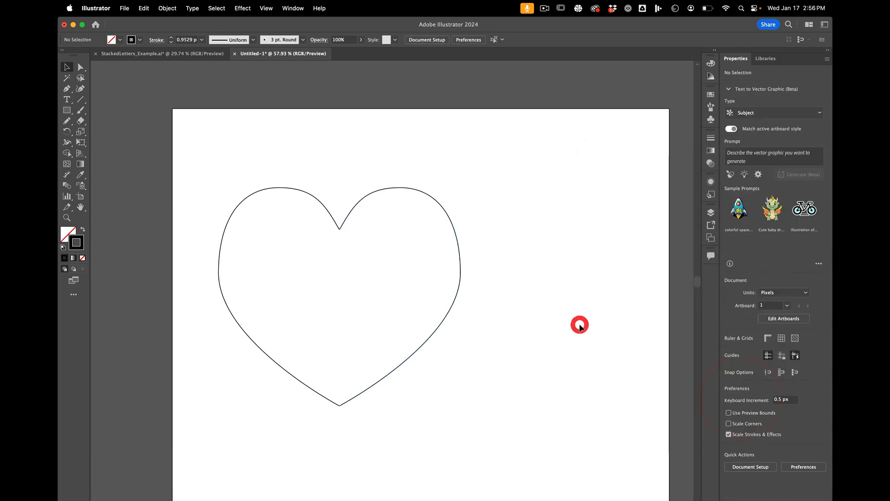
Step: Move the heart's outermost right anchor to about X 638, Y 334 px and shorten its upper direction handle vertically
{"action": "key", "text": "a"}
{"action": "left_click", "coordinate": [461, 274]}
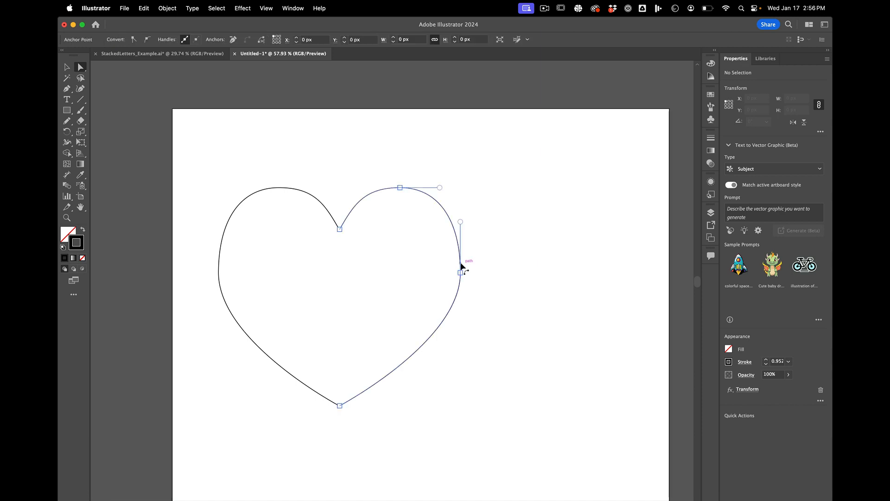
{"action": "mouse_move", "coordinate": [461, 274]}
{"action": "left_mouse_down"}
{"action": "mouse_move", "coordinate": [471, 274]}
{"action": "mouse_move", "coordinate": [466, 261]}
{"action": "left_mouse_up"}
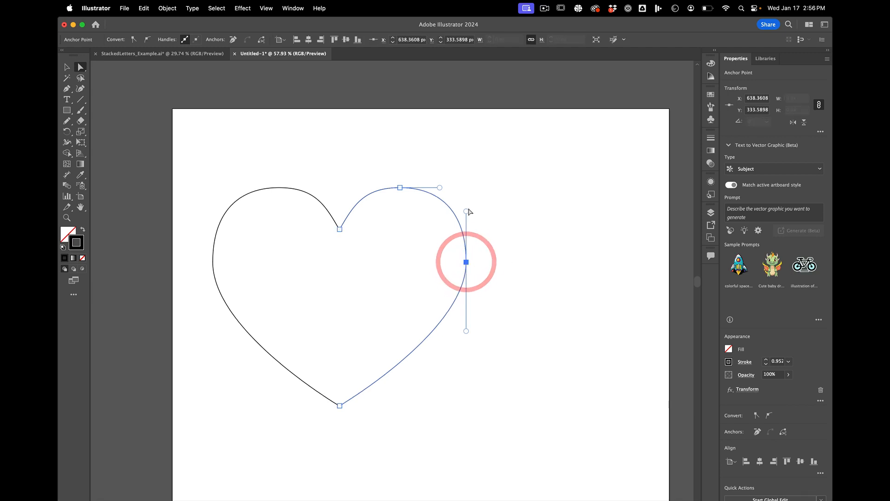
{"action": "key", "text": "shift"}
{"action": "left_click_drag", "start_coordinate": [466, 212], "coordinate": [466, 218]}
Step: Narrow the right half of the heart to about 257.5 px wide and deselect it
{"action": "key", "text": "v"}
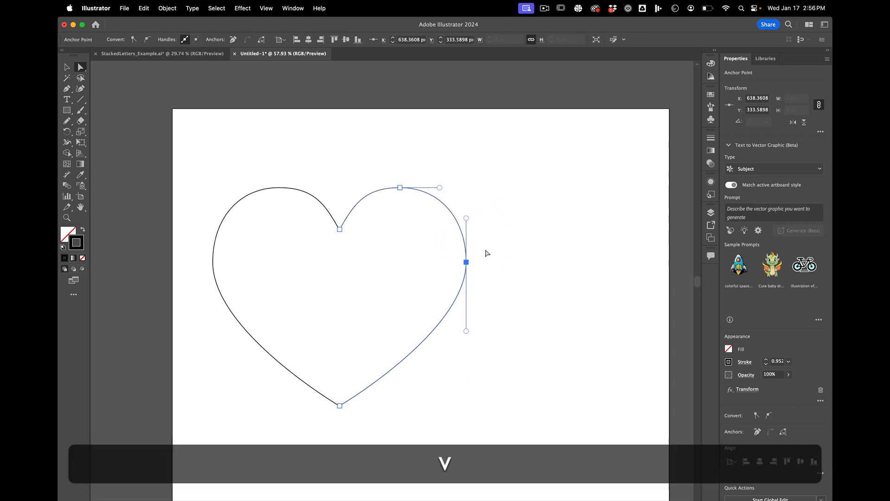
{"action": "left_click_drag", "start_coordinate": [467, 297], "coordinate": [460, 293]}
{"action": "left_click", "coordinate": [506, 284]}
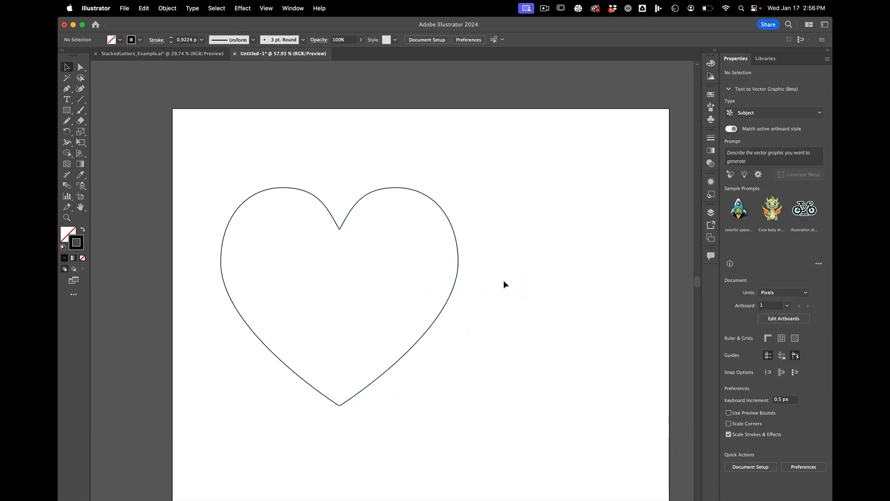
Step: Swap the fill and stroke of the heart's right half to give it a black fill and no stroke
{"action": "left_click", "coordinate": [395, 188]}
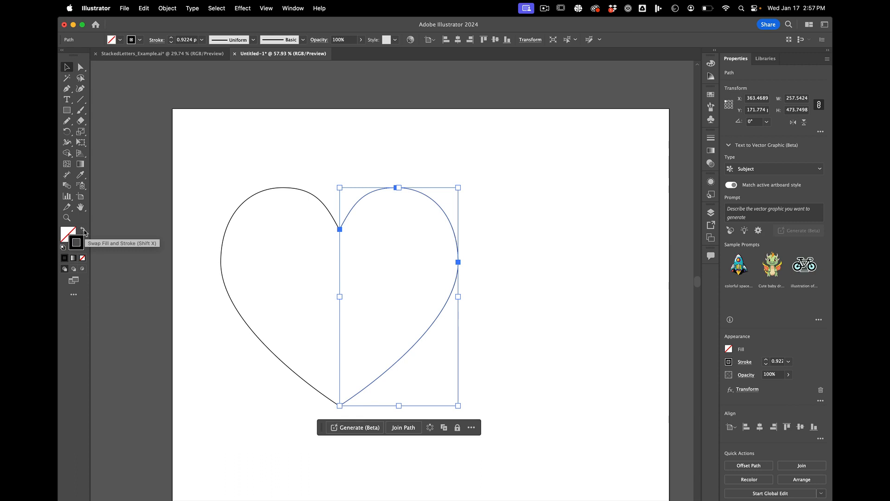
{"action": "left_click", "coordinate": [84, 232]}
{"action": "left_click", "coordinate": [84, 232]}
{"action": "left_click", "coordinate": [84, 232]}
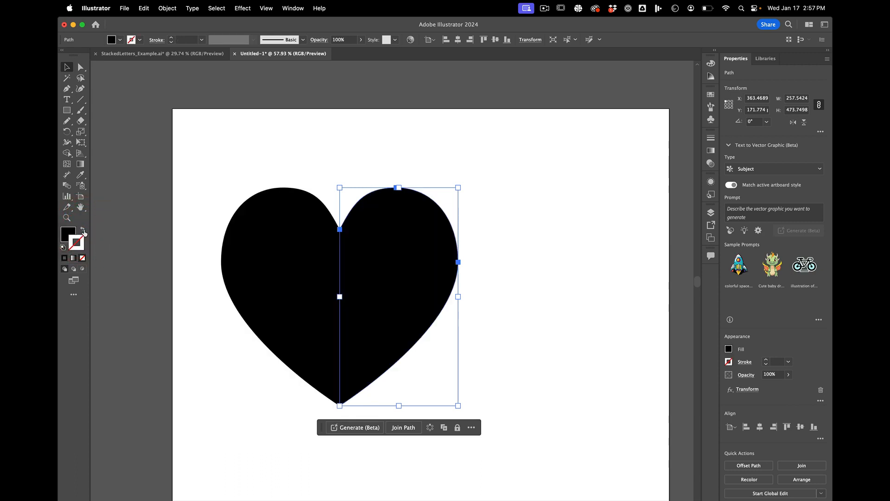
Step: Try the default fill and stroke on the heart's right half with the two colours swapped
{"action": "left_click", "coordinate": [84, 232]}
{"action": "key", "text": "d"}
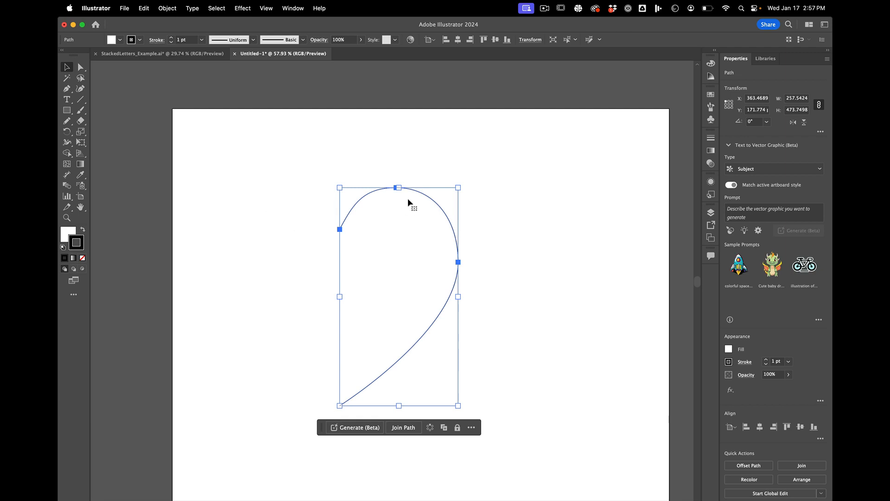
{"action": "left_click", "coordinate": [83, 231]}
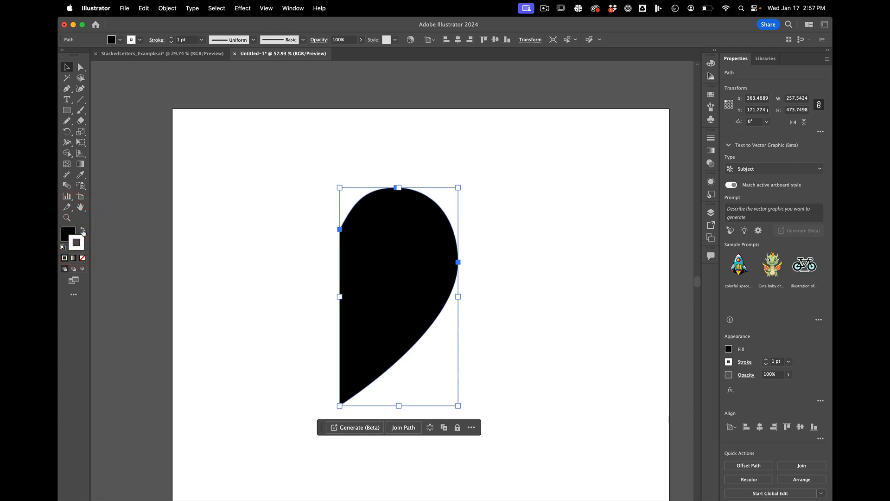
Step: Undo the last three fill and stroke changes and deselect the heart
{"action": "key", "text": "super+z"}
{"action": "key", "text": "super+z"}
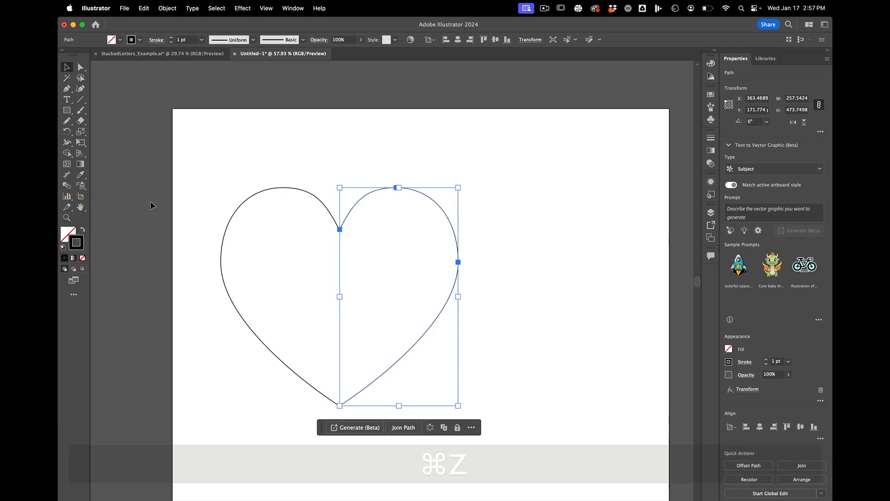
{"action": "key", "text": "super+z"}
{"action": "left_click", "coordinate": [250, 169]}
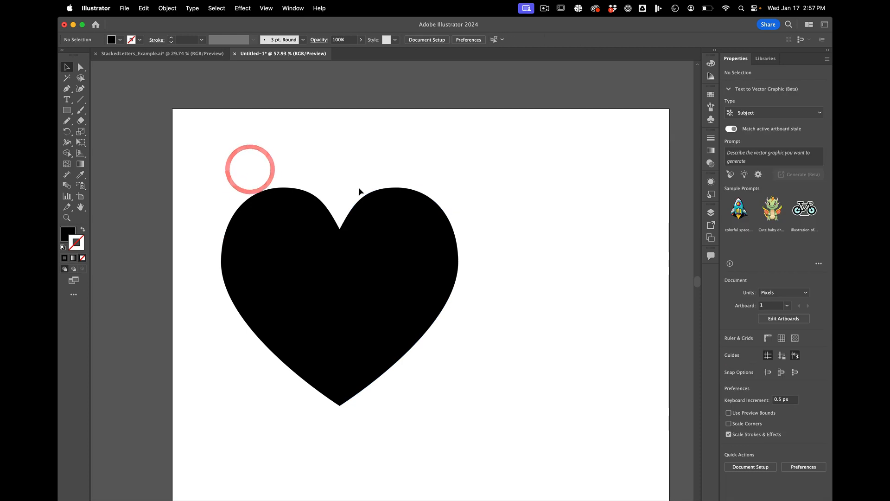
{"action": "left_click", "coordinate": [381, 206]}
{"action": "left_click", "coordinate": [453, 151]}
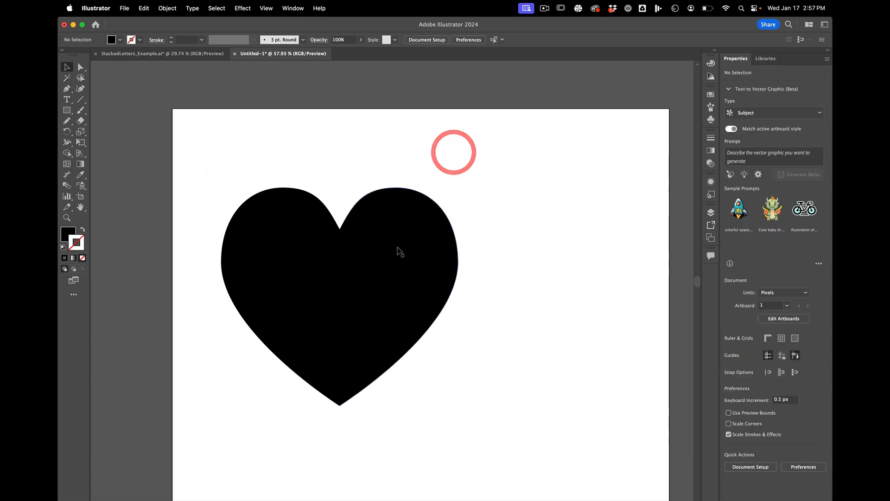
Step: Scale the heart down proportionally until its source half is about 98.6 x 181.3 px, and deselect it
{"action": "scroll", "coordinate": [397, 247], "scroll_direction": "down", "scroll_amount": 3}
{"action": "left_click", "coordinate": [399, 253]}
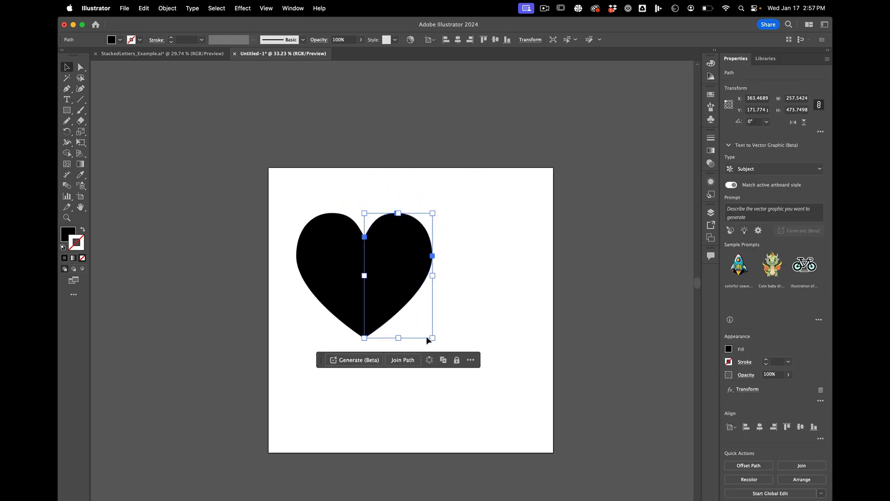
{"action": "left_click_drag", "start_coordinate": [433, 337], "coordinate": [390, 272]}
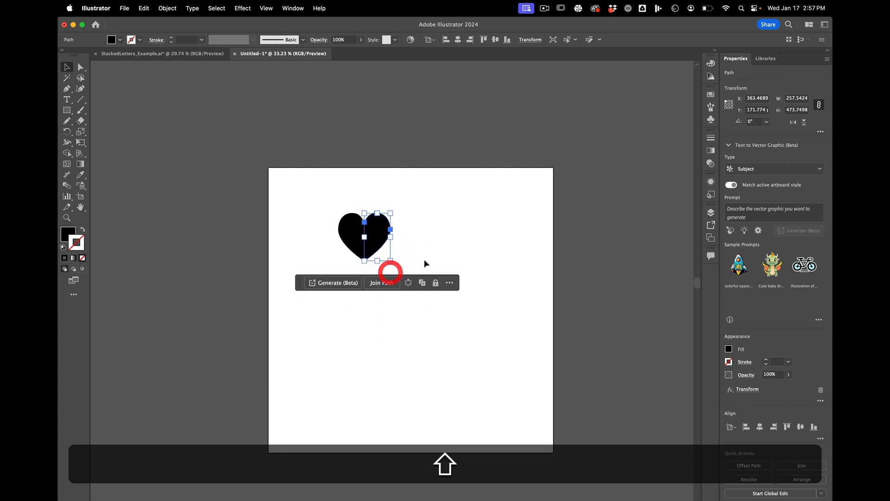
{"action": "left_click", "coordinate": [426, 254]}
Step: Move the heart up and left so its source half sits at about X 260, Y 81 px, and deselect it
{"action": "scroll", "coordinate": [419, 223], "scroll_direction": "up", "scroll_amount": 3}
{"action": "scroll", "coordinate": [416, 228], "scroll_direction": "up", "scroll_amount": 2}
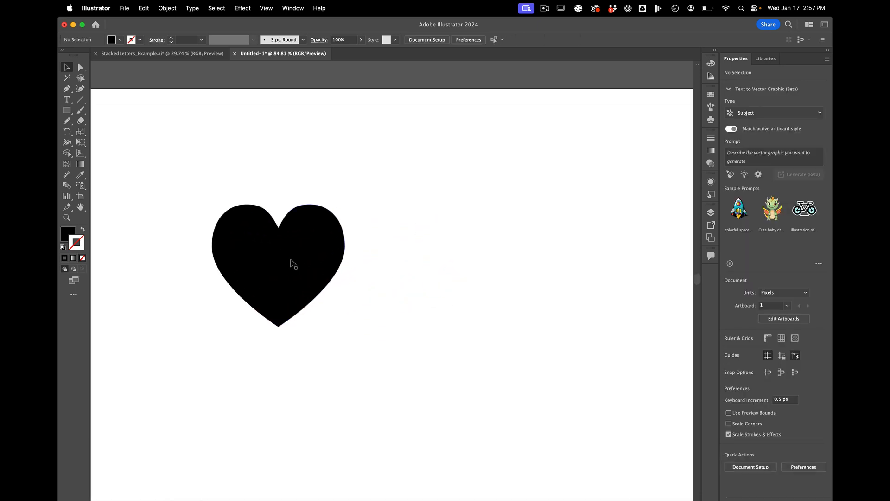
{"action": "left_click_drag", "start_coordinate": [328, 255], "coordinate": [259, 195]}
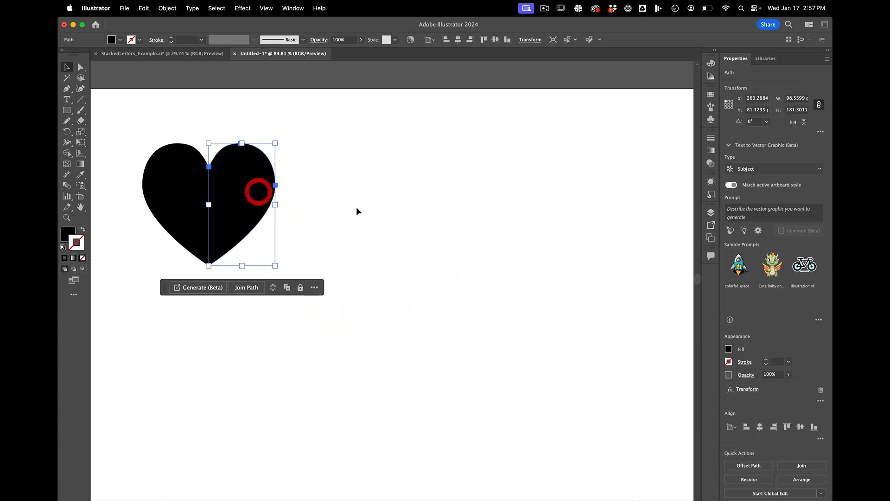
{"action": "left_click", "coordinate": [355, 207]}
{"action": "left_click", "coordinate": [235, 187]}
{"action": "left_click", "coordinate": [384, 216]}
{"action": "scroll", "coordinate": [384, 216], "scroll_direction": "down", "scroll_amount": 2}
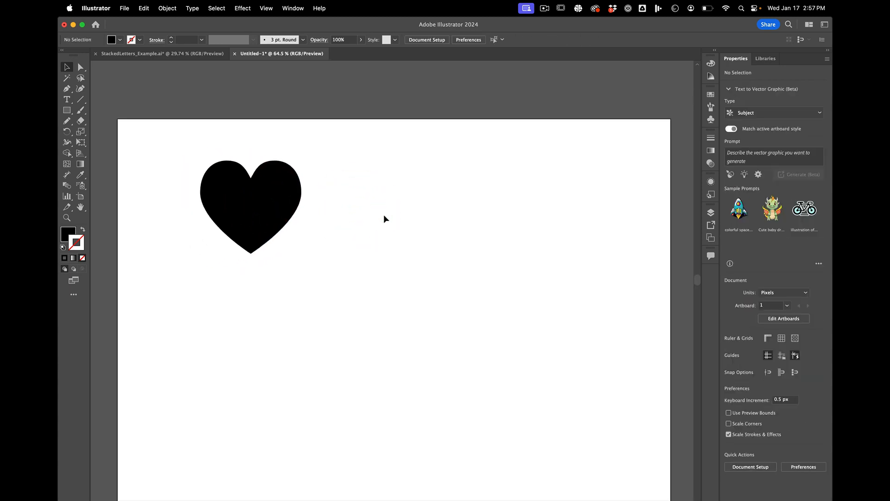
{"action": "left_click", "coordinate": [281, 201]}
{"action": "left_click", "coordinate": [422, 242]}
Step: Start a wave-shaped Pen path beside the heart with smooth points along the lower bend, ending at a wave tip around X 579, Y 182 px
{"action": "scroll", "coordinate": [422, 242], "scroll_direction": "right", "scroll_amount": 2}
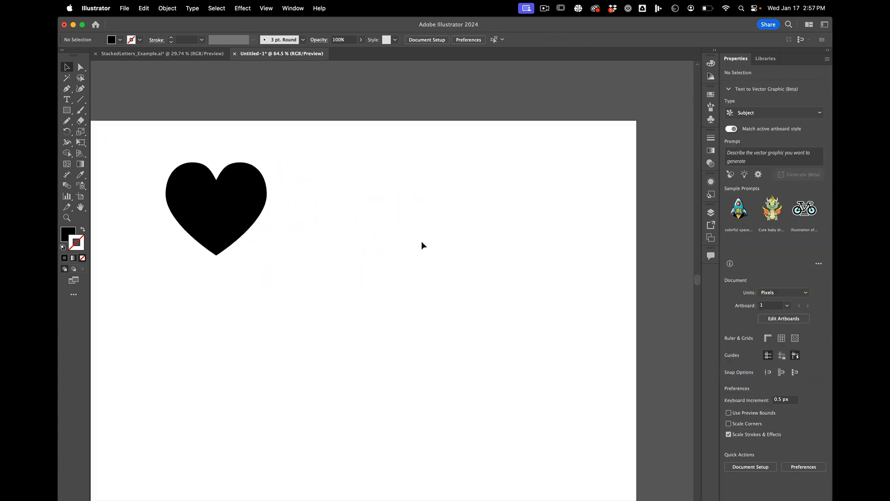
{"action": "scroll", "coordinate": [344, 169], "scroll_direction": "down", "scroll_amount": 1}
{"action": "scroll", "coordinate": [344, 170], "scroll_direction": "left", "scroll_amount": 1}
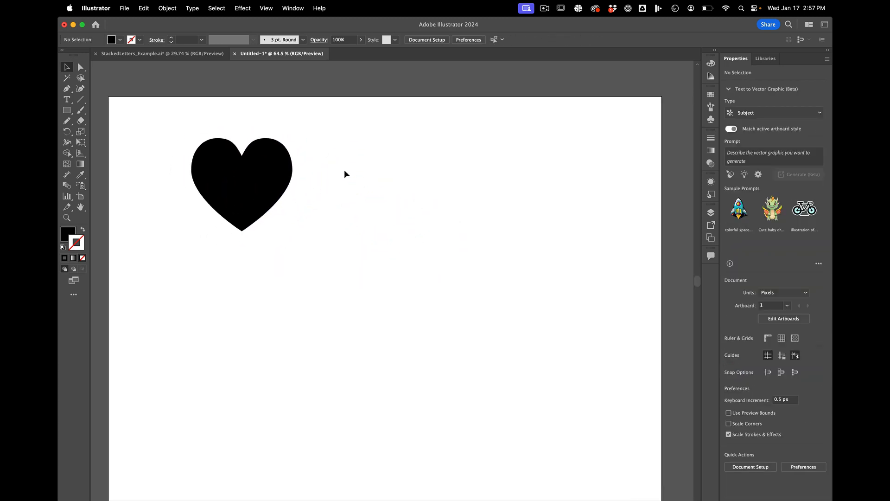
{"action": "left_click", "coordinate": [67, 89]}
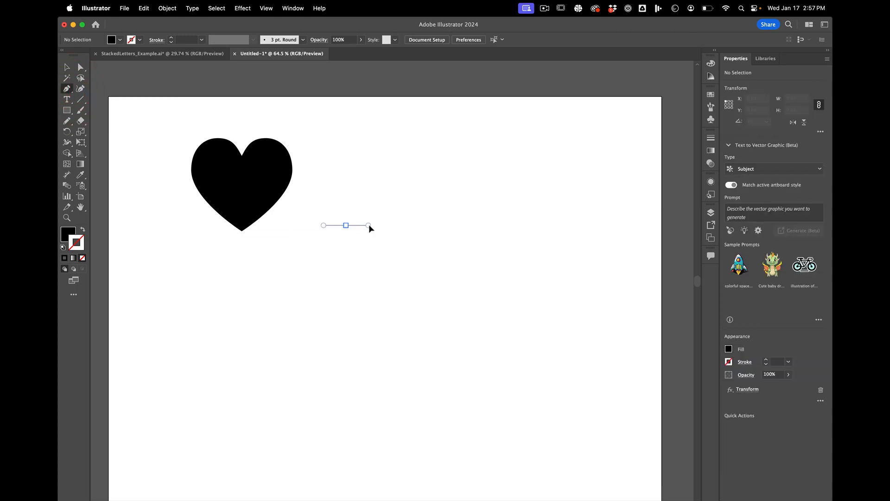
{"action": "mouse_move", "coordinate": [369, 227]}
{"action": "left_mouse_down"}
{"action": "mouse_move", "coordinate": [360, 226]}
{"action": "mouse_move", "coordinate": [375, 225]}
{"action": "mouse_move", "coordinate": [408, 249]}
{"action": "mouse_move", "coordinate": [429, 245]}
{"action": "mouse_move", "coordinate": [434, 219]}
{"action": "mouse_move", "coordinate": [433, 202]}
{"action": "mouse_move", "coordinate": [375, 189]}
{"action": "left_mouse_up"}
{"action": "key", "text": "shift"}
{"action": "key", "text": "shift"}
{"action": "key", "text": "shift"}
{"action": "key", "text": "shift"}
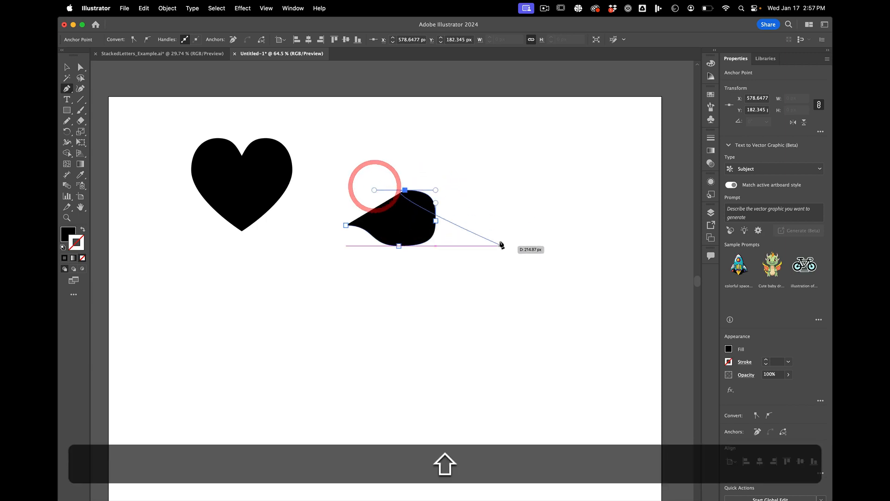
{"action": "left_click", "coordinate": [509, 226], "text": "shift"}
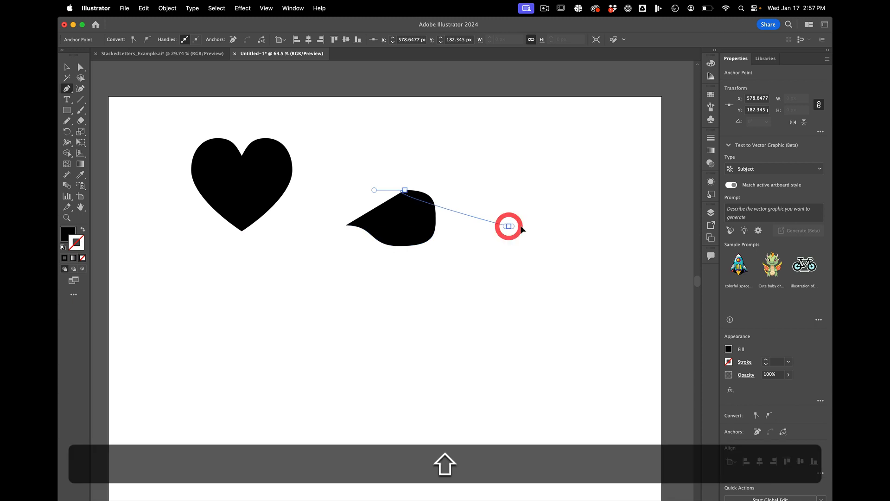
{"action": "mouse_move", "coordinate": [522, 228]}
{"action": "left_mouse_down"}
{"action": "mouse_move", "coordinate": [548, 227]}
{"action": "mouse_move", "coordinate": [532, 231]}
{"action": "left_mouse_up"}
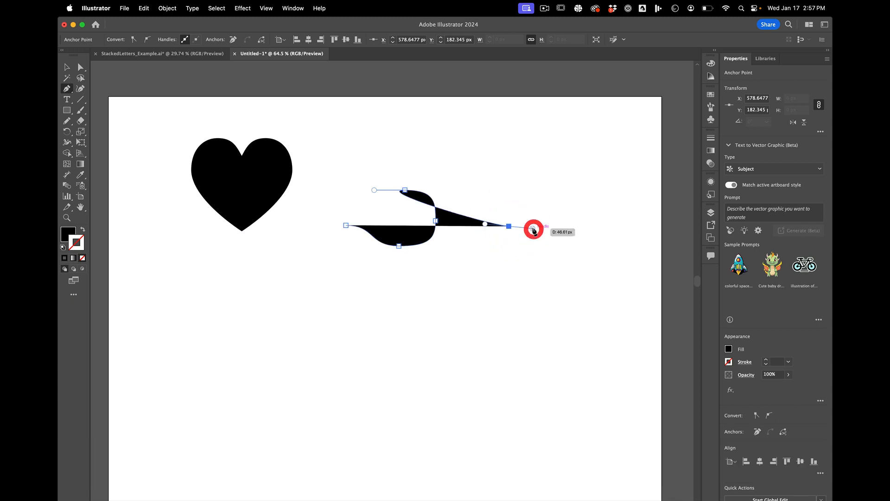
{"action": "key", "text": "super+z"}
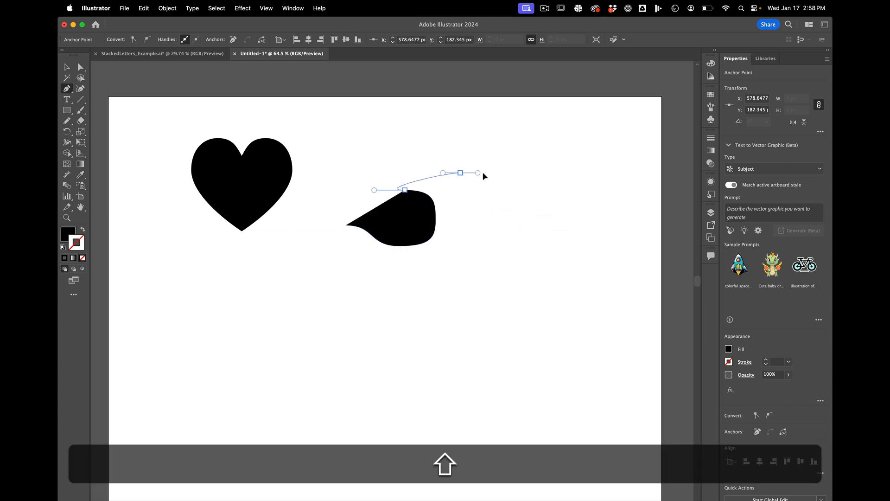
Step: Continue the wave path through a smooth crest point at about X 687, Y 149 px to an end point at about X 838, Y 254 px, and deselect it
{"action": "left_click_drag", "start_coordinate": [460, 173], "coordinate": [496, 172]}
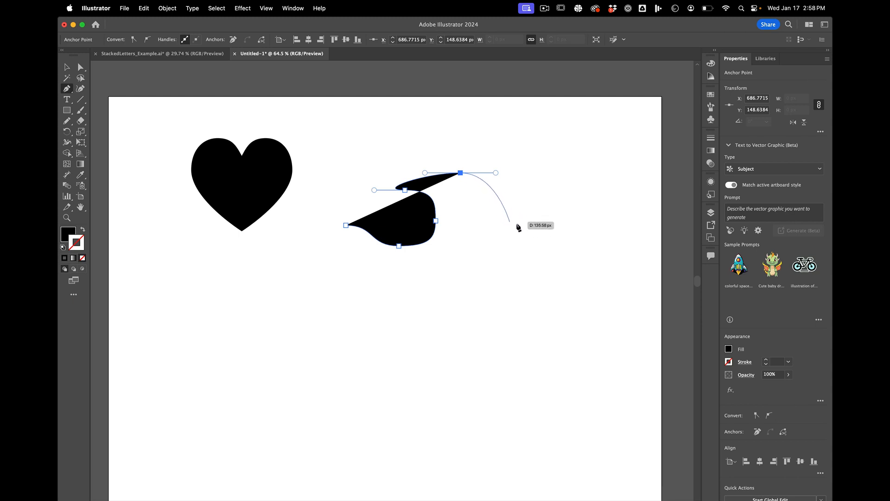
{"action": "left_click_drag", "start_coordinate": [538, 226], "coordinate": [592, 226]}
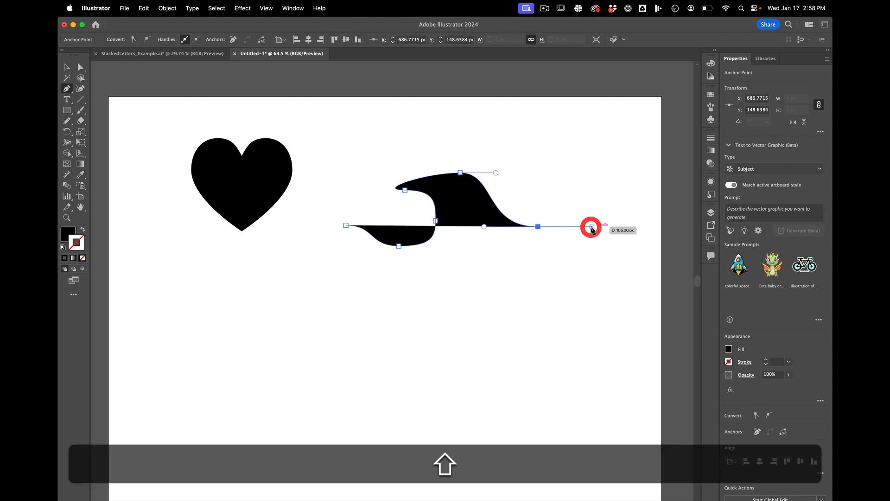
{"action": "key", "text": "v"}
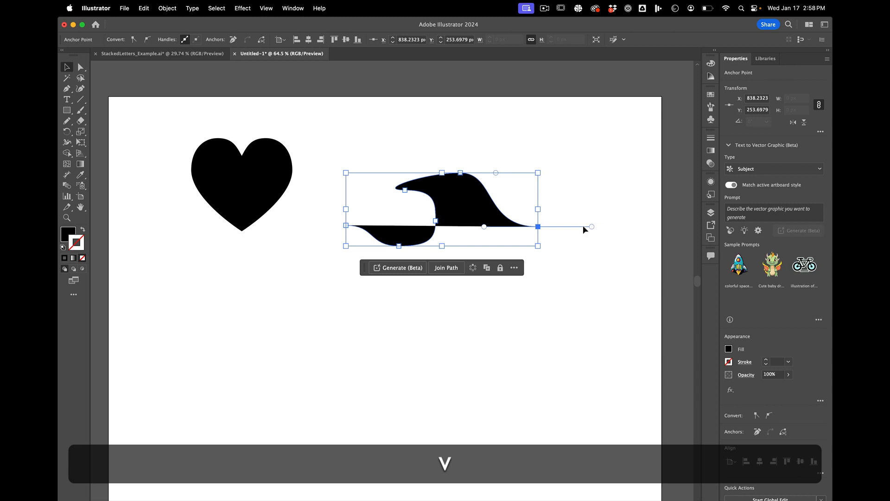
{"action": "scroll", "coordinate": [425, 196], "scroll_direction": "up", "scroll_amount": 5}
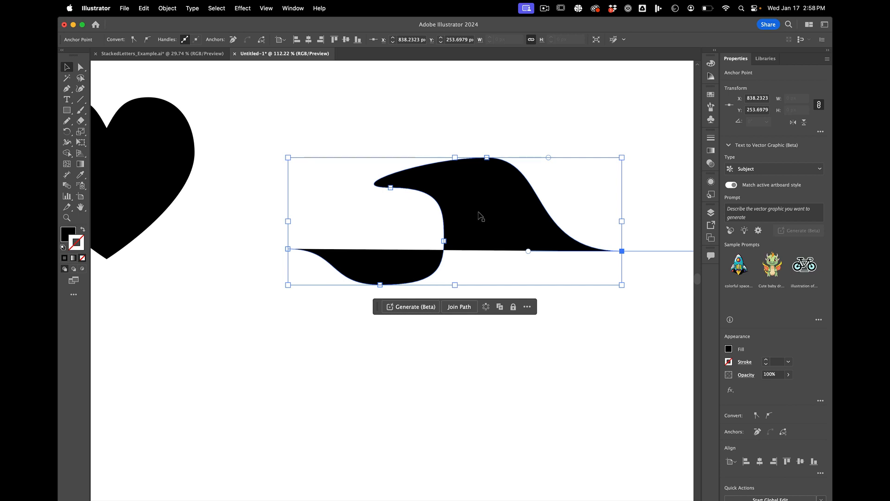
{"action": "scroll", "coordinate": [481, 217], "scroll_direction": "down", "scroll_amount": 3}
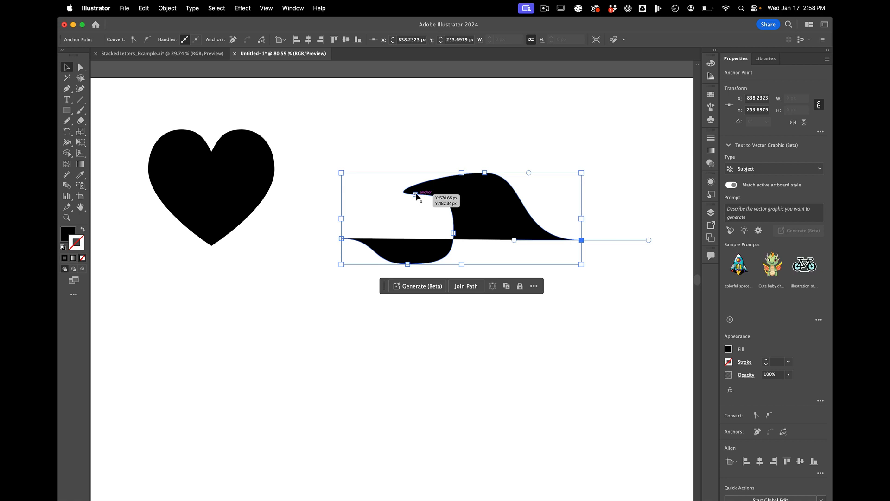
{"action": "left_click", "coordinate": [447, 140]}
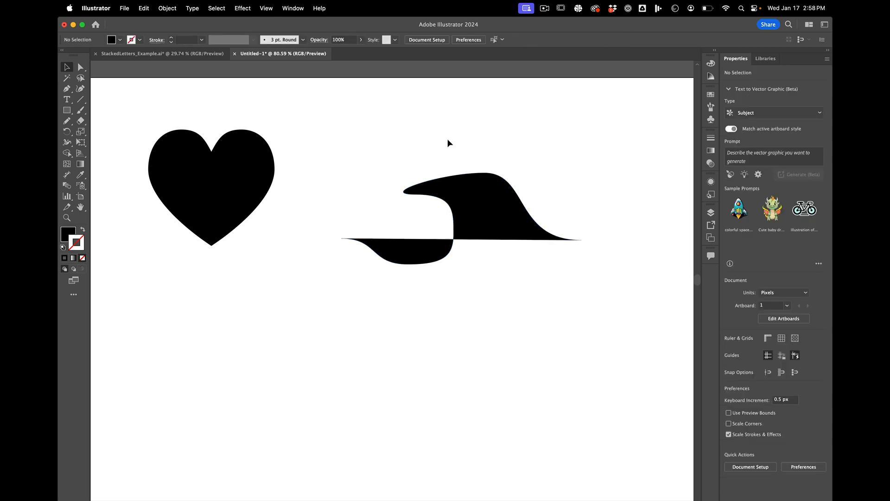
Step: Swap the wave path's fill and stroke so it has no fill and a 1 pt black stroke, and deselect it
{"action": "left_click", "coordinate": [467, 231]}
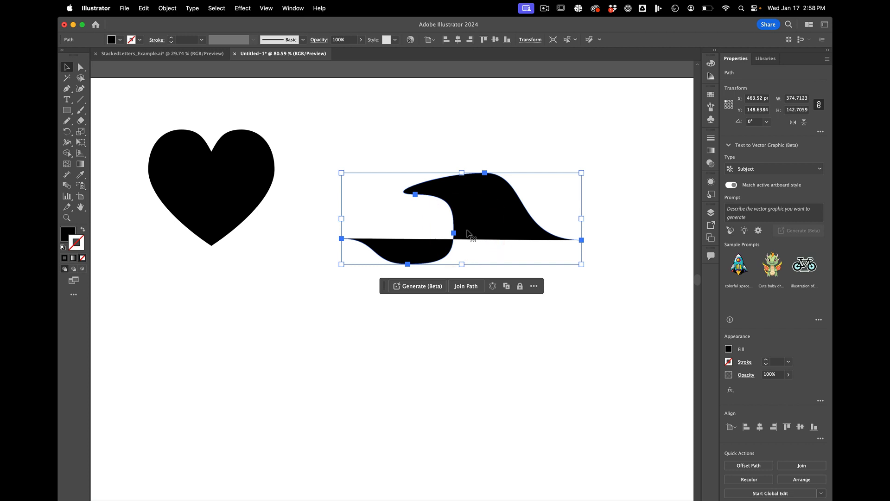
{"action": "key", "text": "shift"}
{"action": "key", "text": "shift+x"}
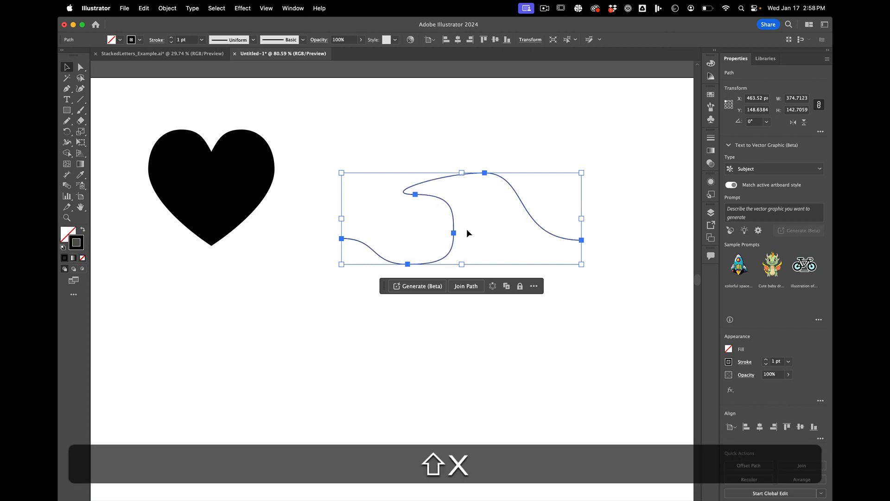
{"action": "key", "text": "shift"}
{"action": "left_click", "coordinate": [84, 230]}
{"action": "left_click", "coordinate": [84, 230]}
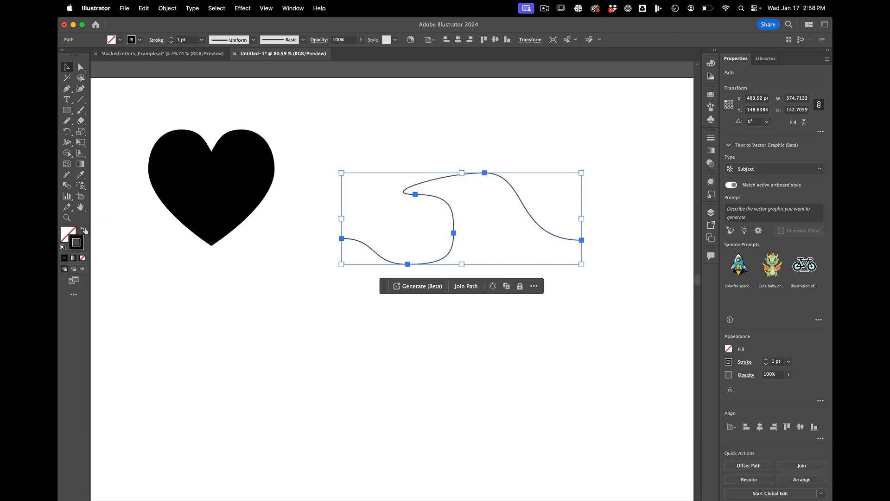
{"action": "left_click", "coordinate": [84, 230]}
{"action": "left_click", "coordinate": [84, 230]}
{"action": "left_click", "coordinate": [544, 310]}
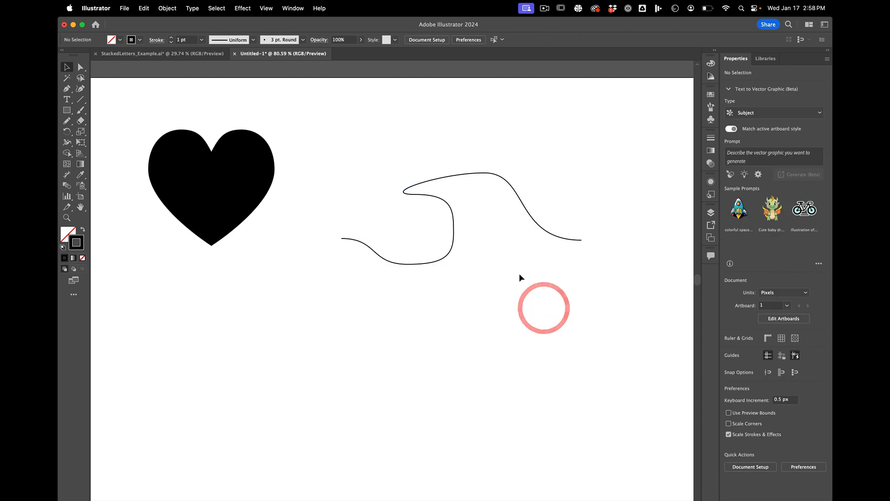
Step: Widen the wave's inner curve by moving its side anchor outward and its bottom anchor to about X 582, Y 277 px, and adjust the adjoining handles
{"action": "key", "text": "a"}
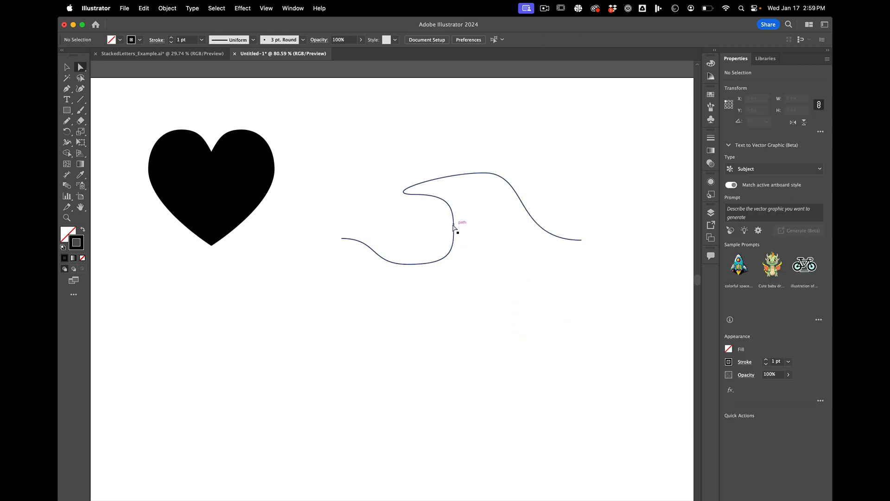
{"action": "left_click_drag", "start_coordinate": [453, 227], "coordinate": [473, 229]}
{"action": "left_click_drag", "start_coordinate": [408, 264], "coordinate": [417, 255]}
{"action": "left_click_drag", "start_coordinate": [418, 255], "coordinate": [472, 255]}
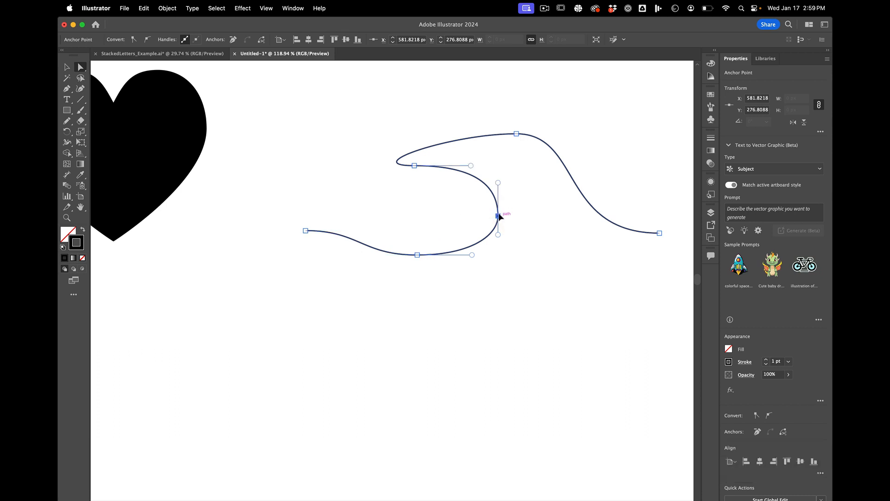
{"action": "left_click", "coordinate": [498, 215]}
{"action": "left_click_drag", "start_coordinate": [472, 165], "coordinate": [464, 165]}
Step: Move the wave's crest anchor to about X 651, Y 156 px and lengthen its right handle horizontally
{"action": "left_click", "coordinate": [516, 134]}
{"action": "left_click_drag", "start_coordinate": [516, 134], "coordinate": [482, 140]}
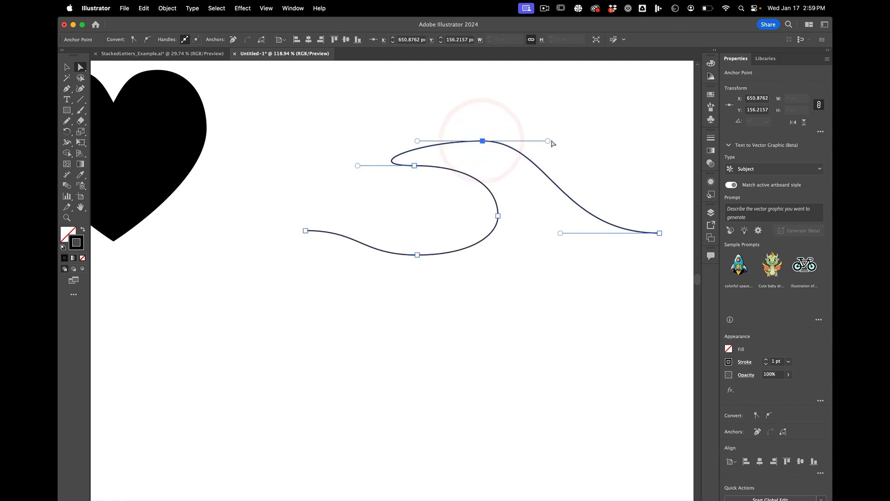
{"action": "left_click_drag", "start_coordinate": [547, 141], "coordinate": [580, 139]}
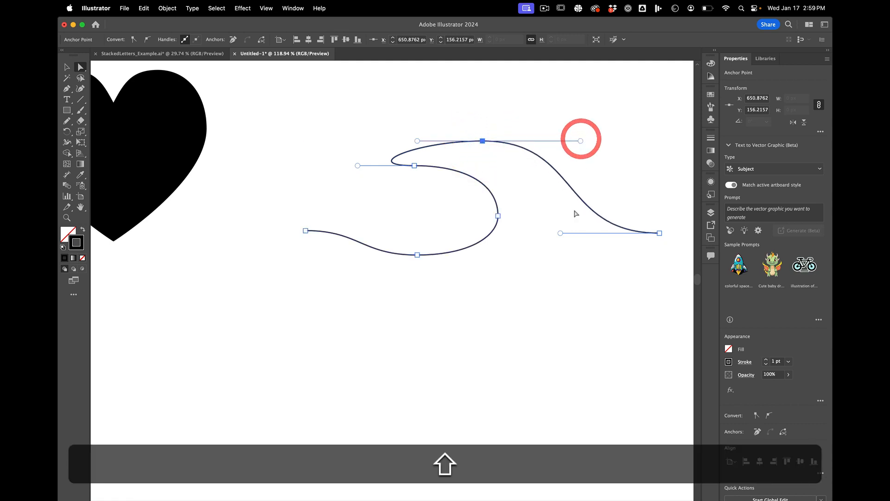
Step: Move the wave's right end point to about X 851 px, lower the tip anchor to about Y 189 px and lengthen its left handle
{"action": "scroll", "coordinate": [576, 214], "scroll_direction": "right", "scroll_amount": 3}
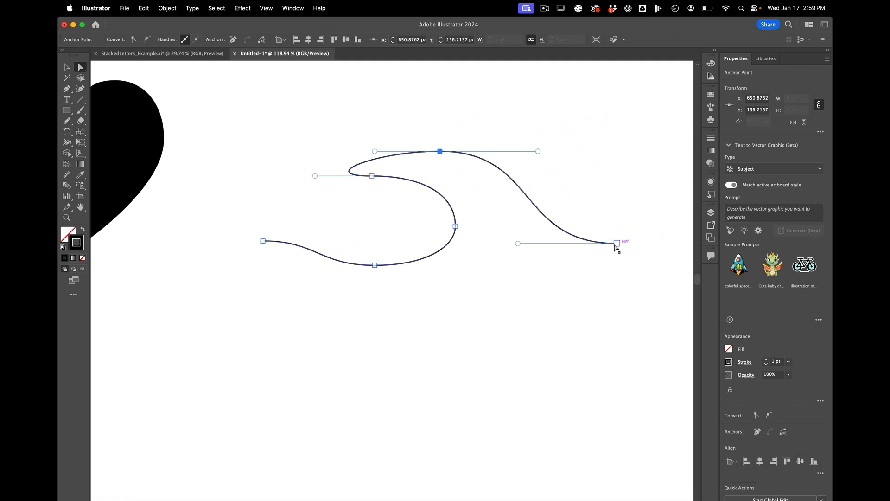
{"action": "left_click_drag", "start_coordinate": [617, 243], "coordinate": [629, 243]}
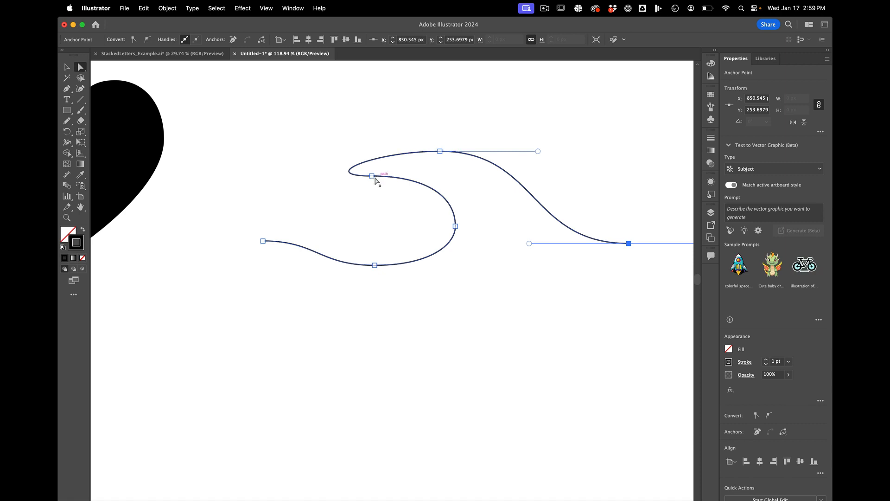
{"action": "left_click_drag", "start_coordinate": [372, 176], "coordinate": [371, 182]}
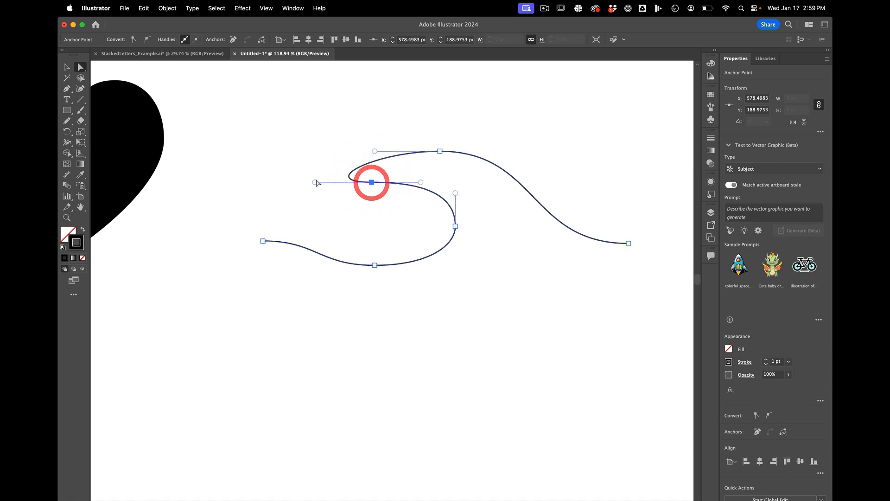
{"action": "mouse_move", "coordinate": [314, 183]}
{"action": "left_mouse_down"}
{"action": "mouse_move", "coordinate": [440, 159]}
{"action": "mouse_move", "coordinate": [341, 122]}
{"action": "mouse_move", "coordinate": [353, 137]}
{"action": "mouse_move", "coordinate": [349, 200]}
{"action": "mouse_move", "coordinate": [321, 180]}
{"action": "mouse_move", "coordinate": [304, 183]}
{"action": "left_mouse_up"}
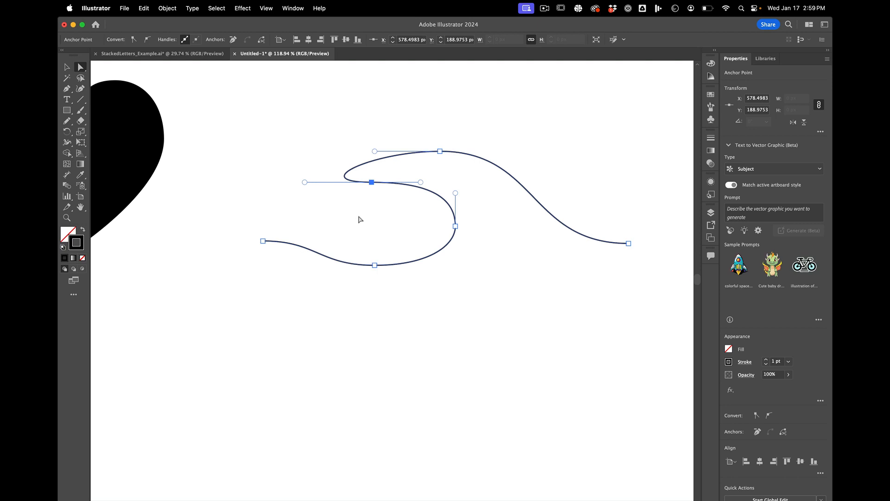
Step: Try adding an anchor point on the wave's lower-left segment and deleting the bottom anchor, undoing each edit
{"action": "key", "text": "p"}
{"action": "left_click", "coordinate": [327, 258]}
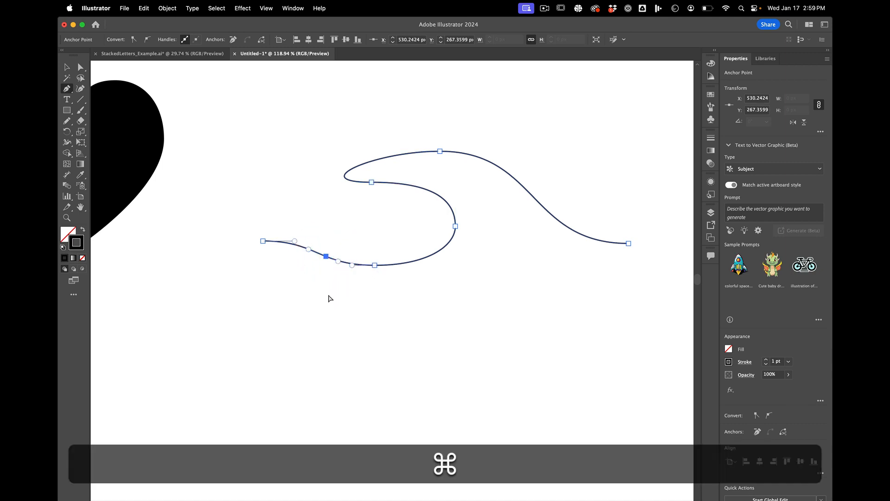
{"action": "key", "text": "super+z"}
{"action": "left_click", "coordinate": [375, 264]}
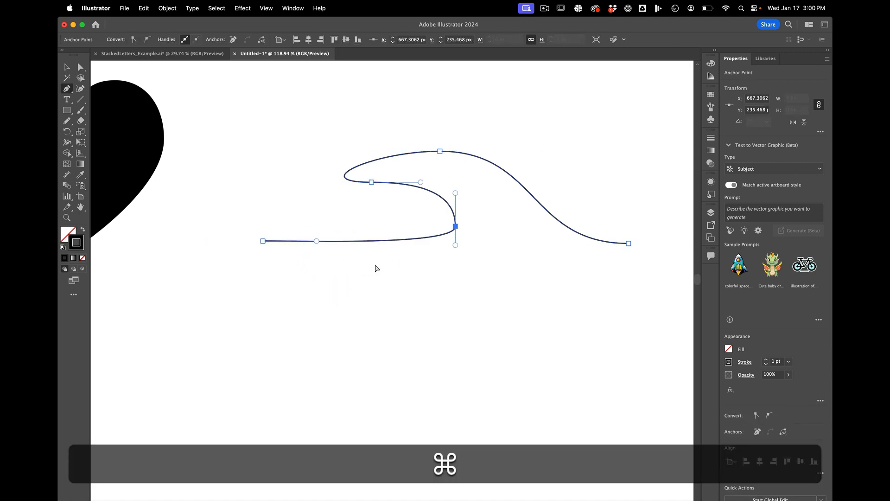
{"action": "key", "text": "super+z"}
Step: Break the tip anchor's left handle and point it up and right toward the crest to form a sharp wave tip
{"action": "key", "text": "alt"}
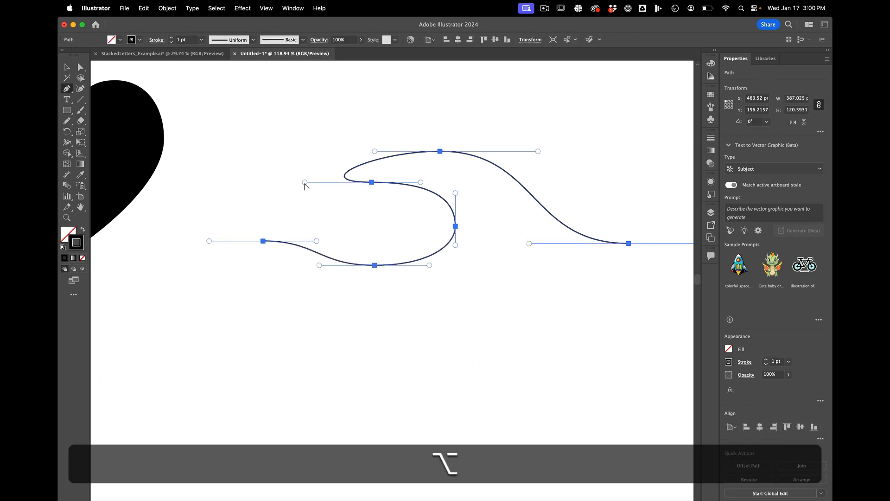
{"action": "left_click_drag", "start_coordinate": [305, 181], "coordinate": [340, 150]}
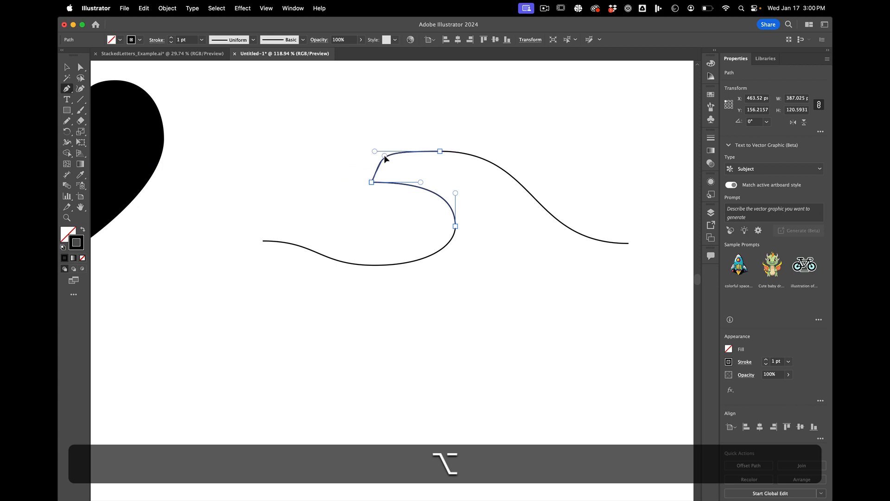
{"action": "left_click_drag", "start_coordinate": [408, 156], "coordinate": [411, 159]}
{"action": "left_click", "coordinate": [408, 163]}
Step: Round out the wave's crest by moving its anchor to about X 673, Y 154 px, refining the tip's broken handle and shortening the crest's right handle
{"action": "key", "text": "a"}
{"action": "left_click_drag", "start_coordinate": [439, 151], "coordinate": [471, 159]}
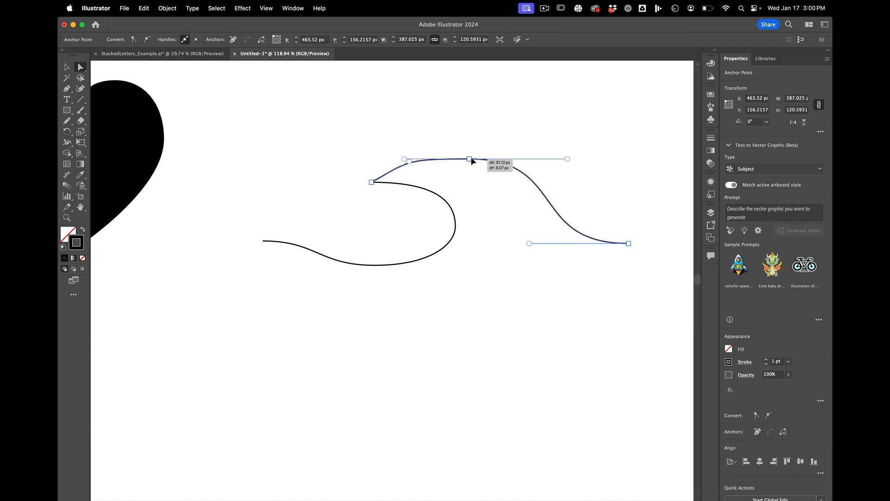
{"action": "left_click", "coordinate": [391, 164]}
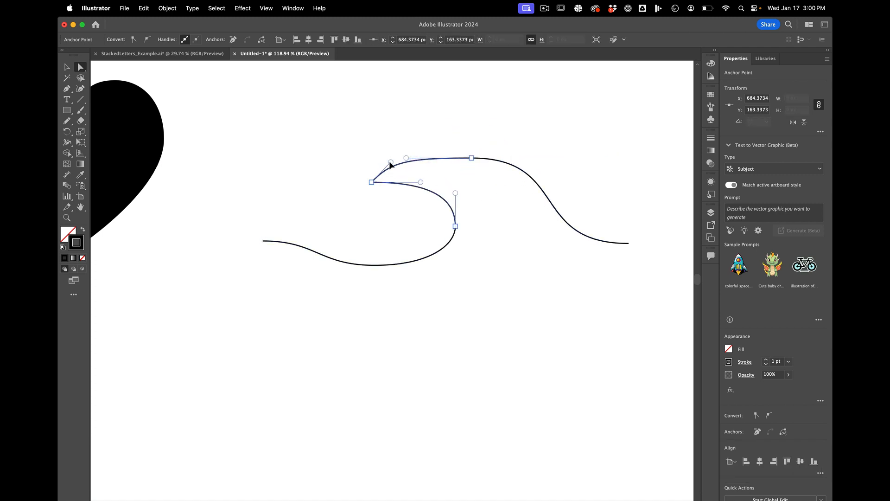
{"action": "left_click", "coordinate": [392, 162]}
{"action": "left_click_drag", "start_coordinate": [471, 158], "coordinate": [461, 149]}
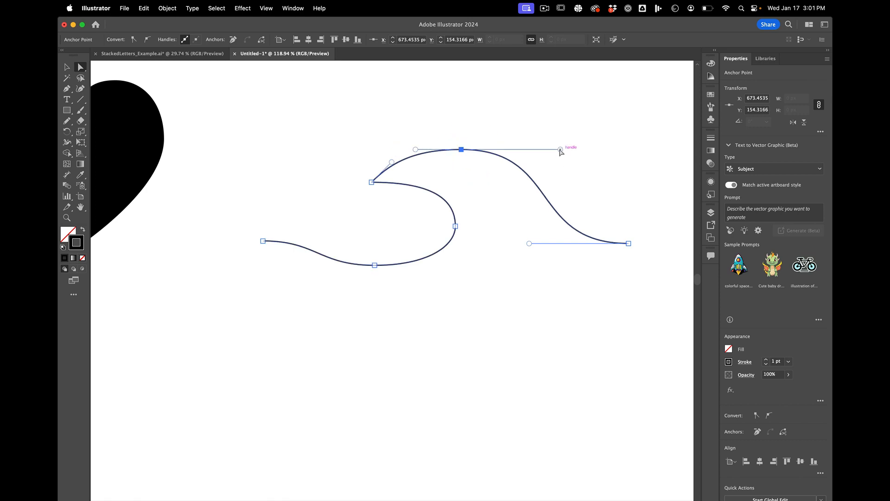
{"action": "mouse_move", "coordinate": [560, 149]}
{"action": "left_mouse_down"}
{"action": "mouse_move", "coordinate": [654, 116]}
{"action": "mouse_move", "coordinate": [579, 157]}
{"action": "mouse_move", "coordinate": [583, 148]}
{"action": "mouse_move", "coordinate": [543, 200]}
{"action": "mouse_move", "coordinate": [472, 216]}
{"action": "mouse_move", "coordinate": [509, 199]}
{"action": "mouse_move", "coordinate": [552, 149]}
{"action": "left_mouse_up"}
{"action": "scroll", "coordinate": [513, 228], "scroll_direction": "down", "scroll_amount": 5}
{"action": "scroll", "coordinate": [512, 228], "scroll_direction": "up", "scroll_amount": 3}
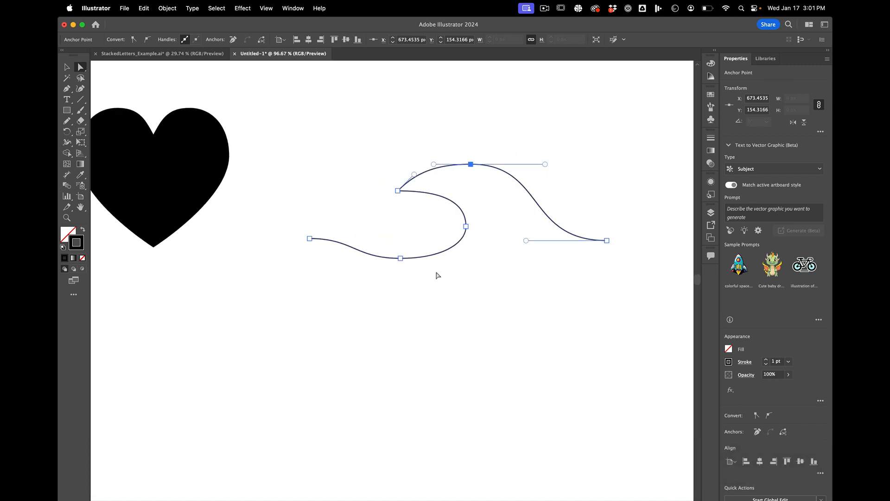
{"action": "key", "text": "w"}
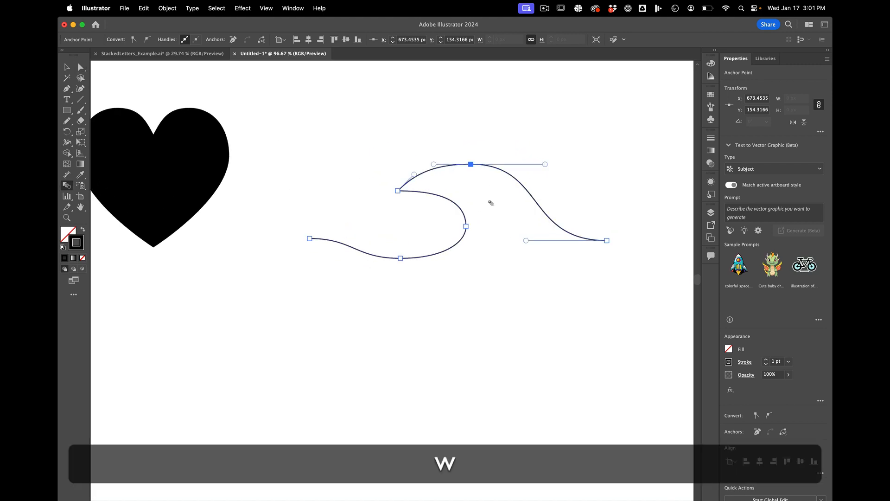
{"action": "key", "text": "v"}
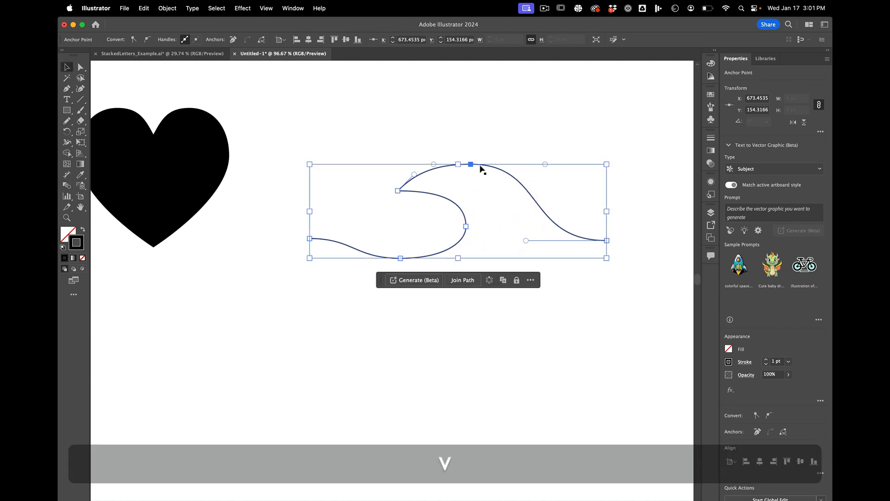
Step: Flatten the whole wave path slightly by lowering its top edge, and select the anchor on its inner curl
{"action": "left_click_drag", "start_coordinate": [458, 164], "coordinate": [458, 179]}
{"action": "left_click", "coordinate": [310, 287]}
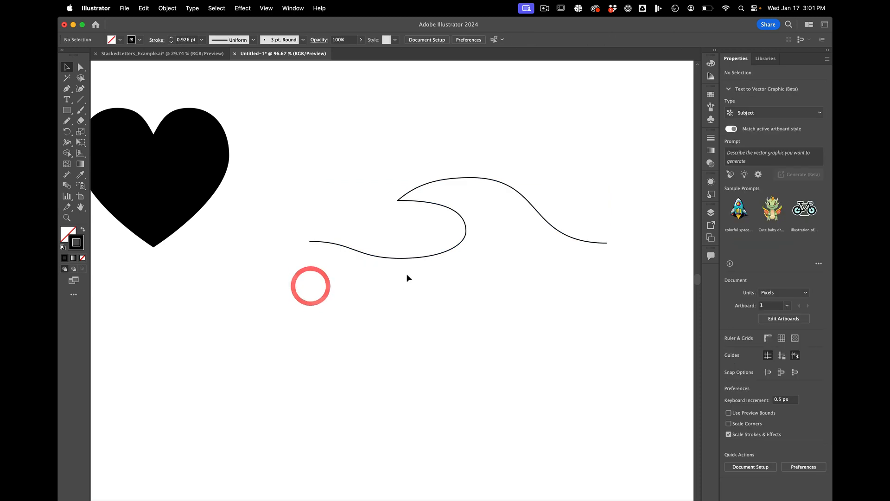
{"action": "key", "text": "a"}
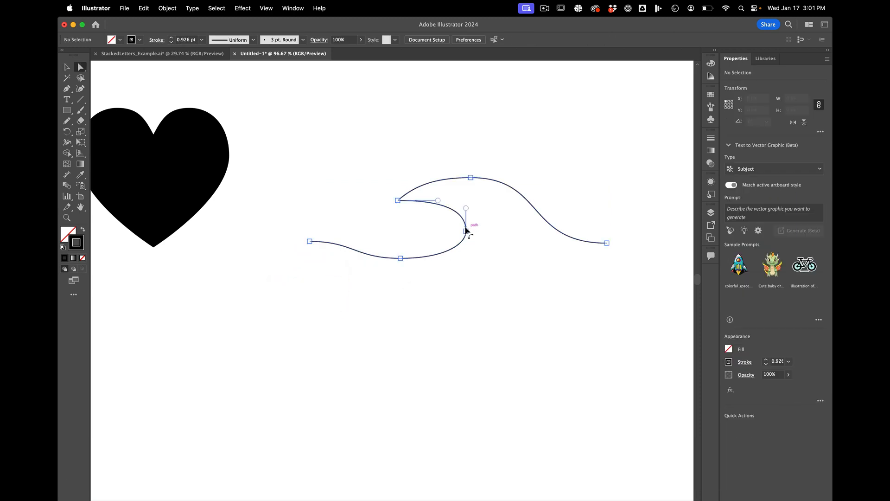
{"action": "left_click", "coordinate": [467, 231]}
{"action": "left_click", "coordinate": [466, 232]}
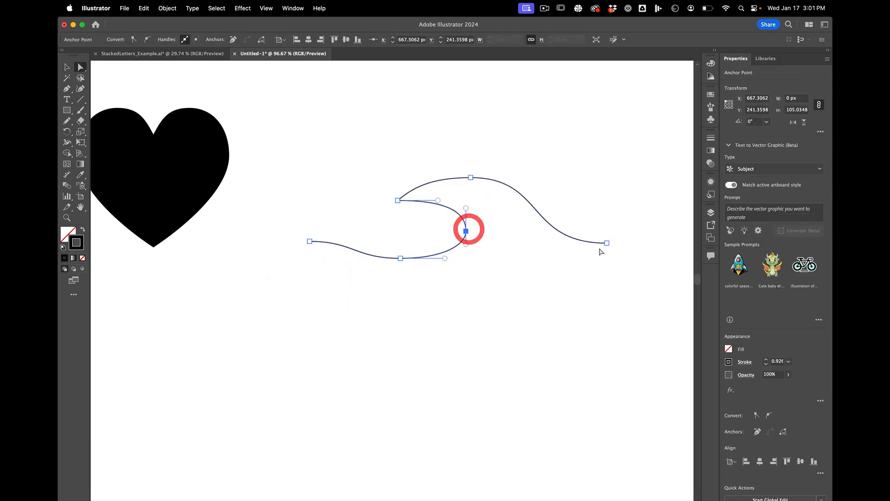
Step: Move the wave's right end to about X 888, Y 238 px, its bottom anchor to X 602, Y 273 and its left end to X 460, Y 243
{"action": "left_click_drag", "start_coordinate": [607, 243], "coordinate": [636, 228]}
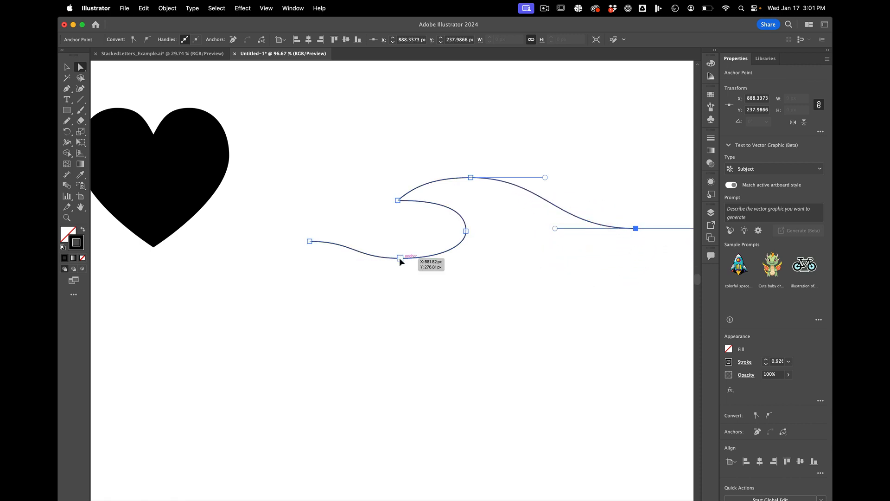
{"action": "left_click_drag", "start_coordinate": [399, 258], "coordinate": [409, 255]}
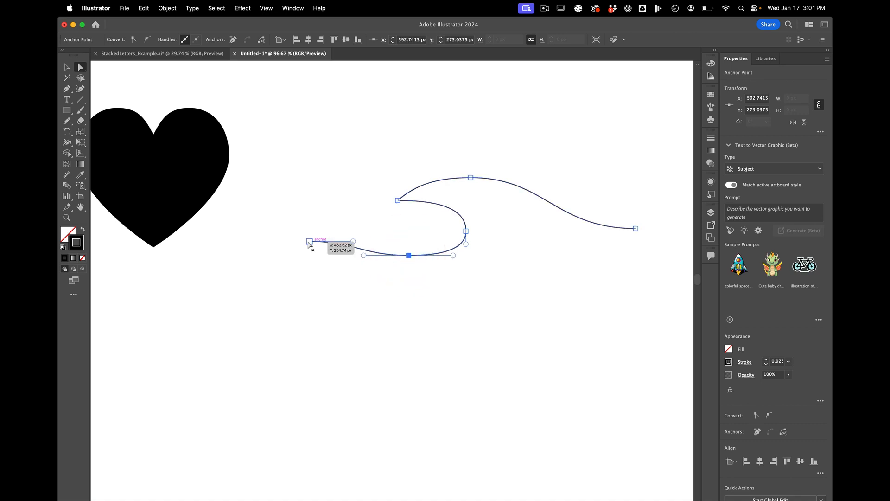
{"action": "left_click_drag", "start_coordinate": [310, 241], "coordinate": [307, 231]}
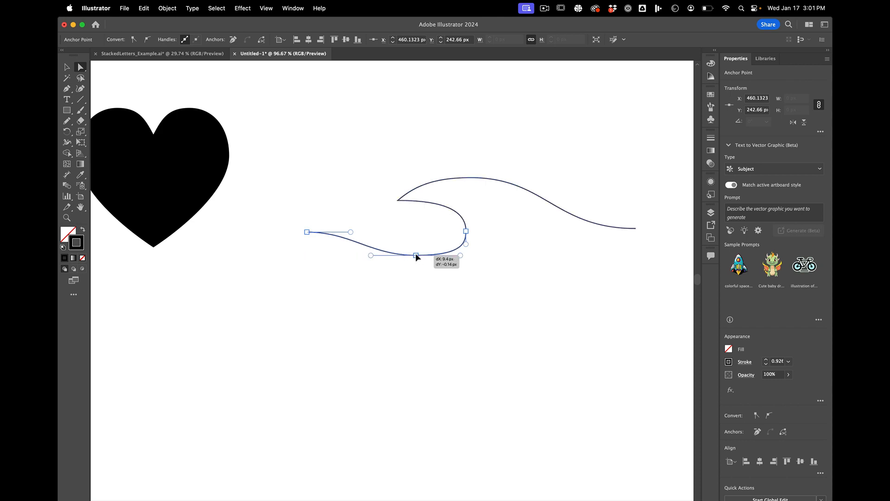
{"action": "left_click", "coordinate": [416, 255]}
{"action": "left_click", "coordinate": [522, 230]}
{"action": "scroll", "coordinate": [522, 230], "scroll_direction": "up", "scroll_amount": 2}
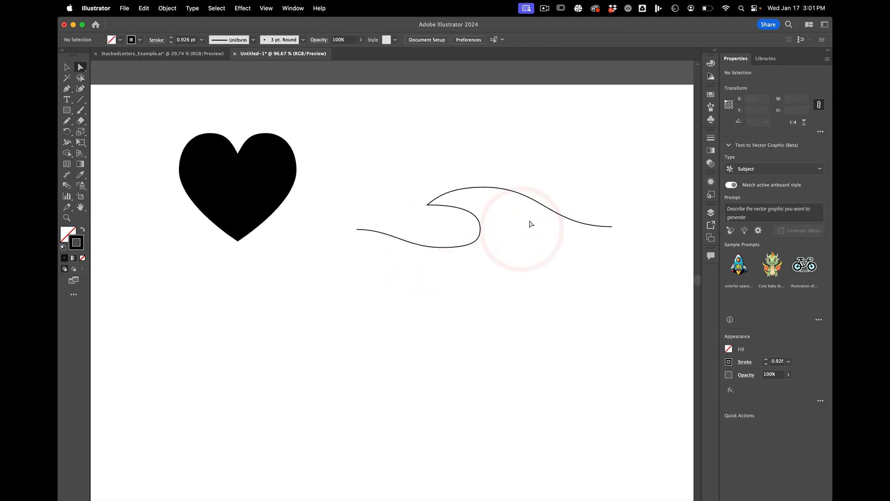
Step: Set the wave path's stroke weight to 9 pt with round caps
{"action": "left_click", "coordinate": [548, 203]}
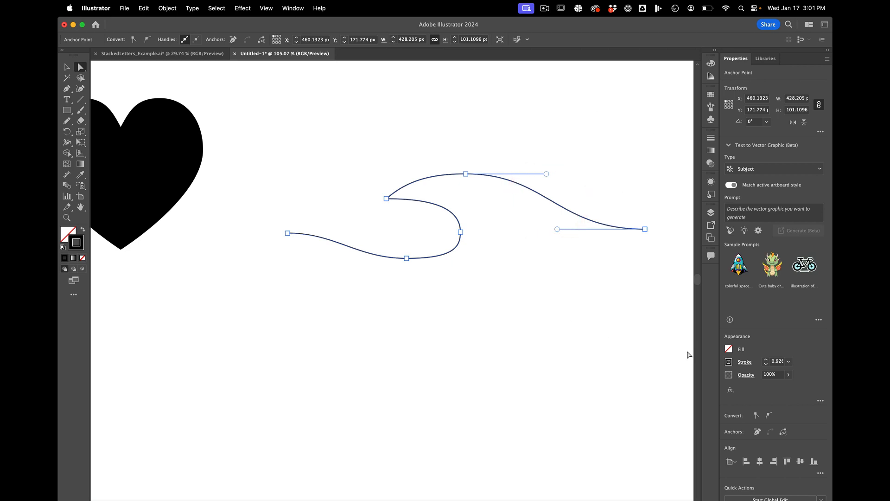
{"action": "left_click", "coordinate": [766, 360]}
{"action": "left_click", "coordinate": [767, 361]}
{"action": "left_click", "coordinate": [766, 361]}
{"action": "left_click", "coordinate": [766, 361]}
{"action": "left_click", "coordinate": [766, 360]}
{"action": "left_click", "coordinate": [766, 361]}
{"action": "left_click", "coordinate": [767, 360]}
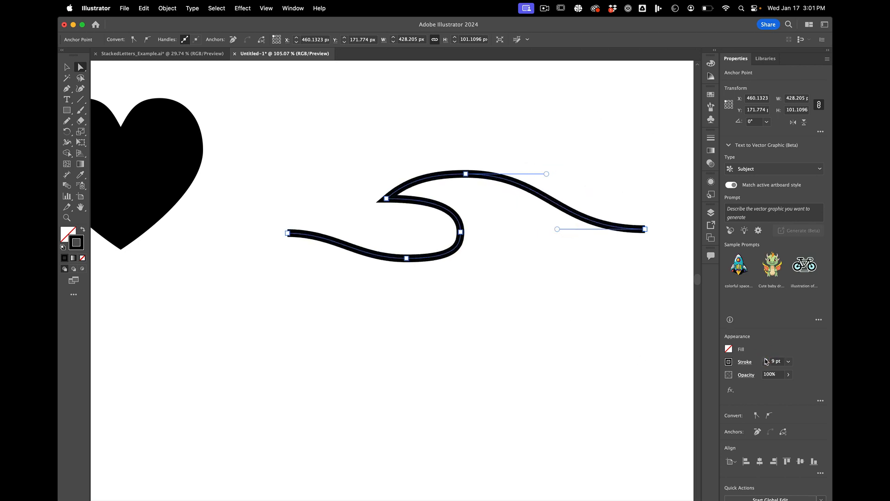
{"action": "left_click", "coordinate": [749, 363]}
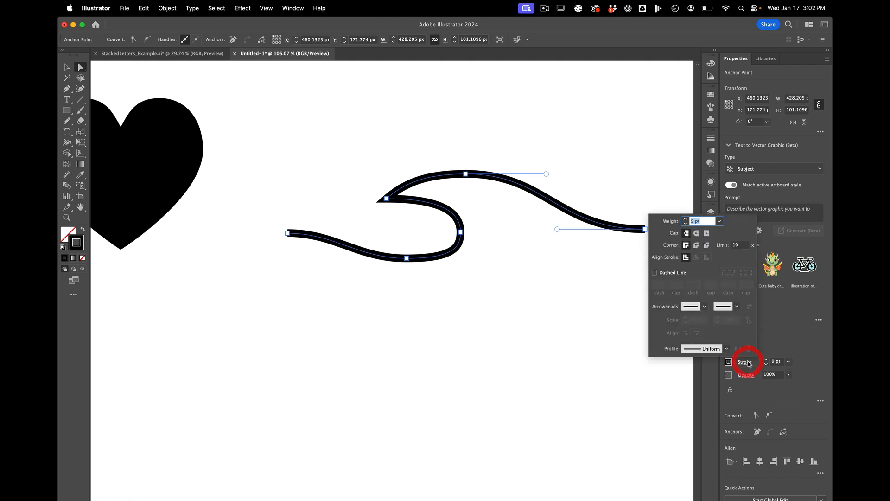
{"action": "left_click", "coordinate": [697, 233]}
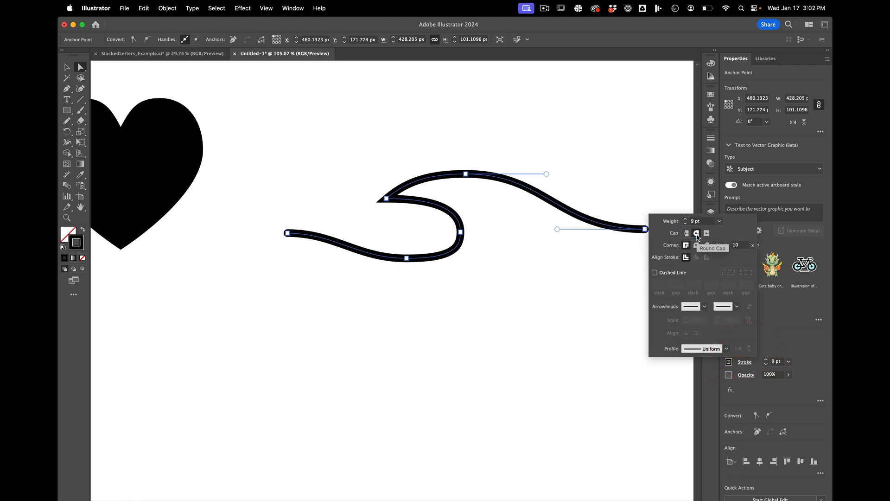
{"action": "left_click", "coordinate": [528, 293]}
{"action": "left_click", "coordinate": [530, 293]}
Step: Move the wave's right end to about X 842, Y 233 px, shift the crest left, and raise the inner curl's anchor to about Y 233 px
{"action": "scroll", "coordinate": [531, 293], "scroll_direction": "down", "scroll_amount": 5}
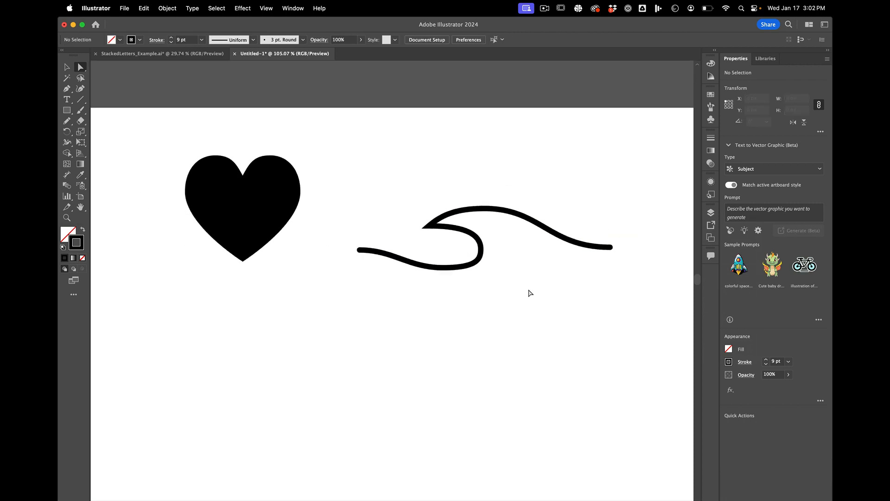
{"action": "left_click", "coordinate": [484, 268]}
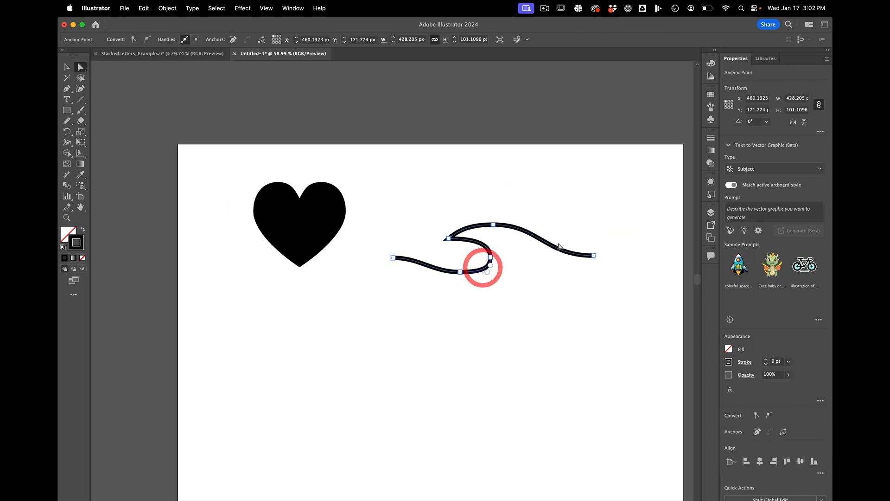
{"action": "key", "text": "v"}
{"action": "left_click", "coordinate": [573, 210]}
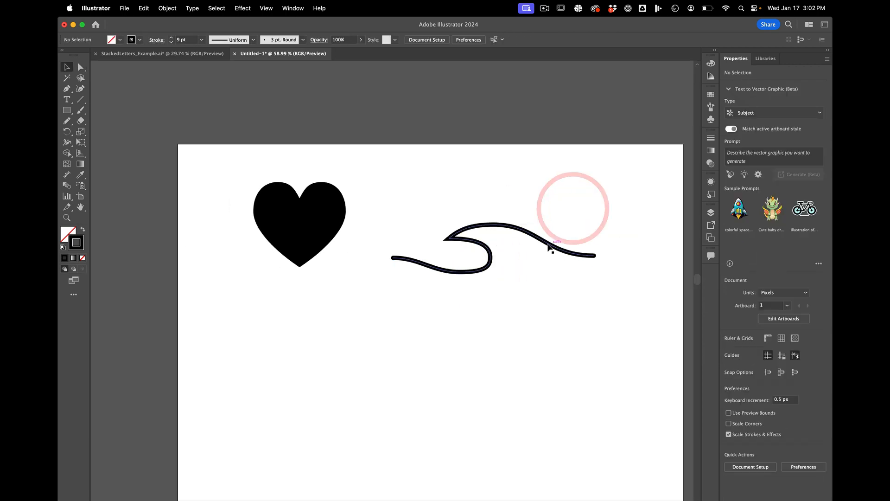
{"action": "key", "text": "a"}
{"action": "left_click_drag", "start_coordinate": [593, 258], "coordinate": [572, 253]}
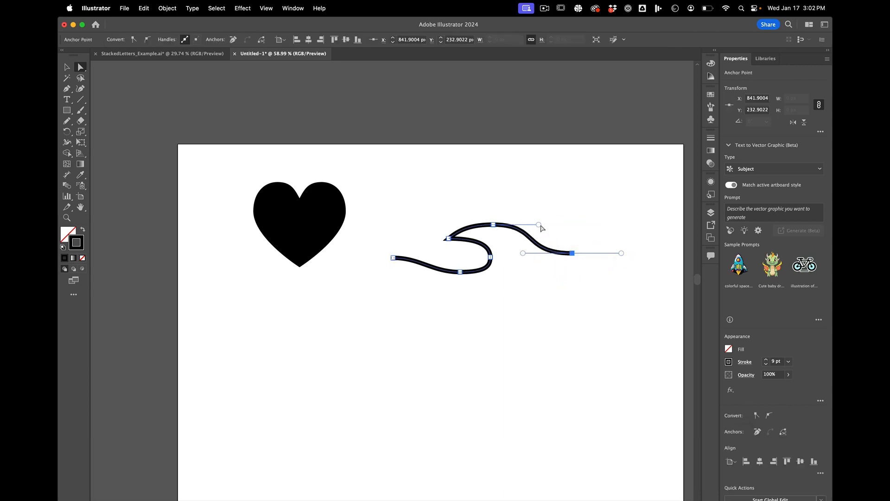
{"action": "left_click_drag", "start_coordinate": [538, 225], "coordinate": [434, 219]}
{"action": "left_click", "coordinate": [493, 224]}
{"action": "scroll", "coordinate": [507, 268], "scroll_direction": "up", "scroll_amount": 3}
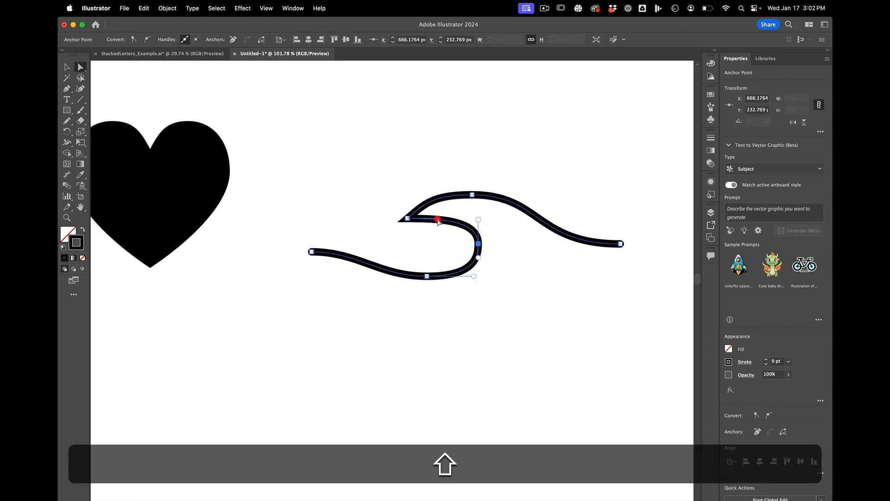